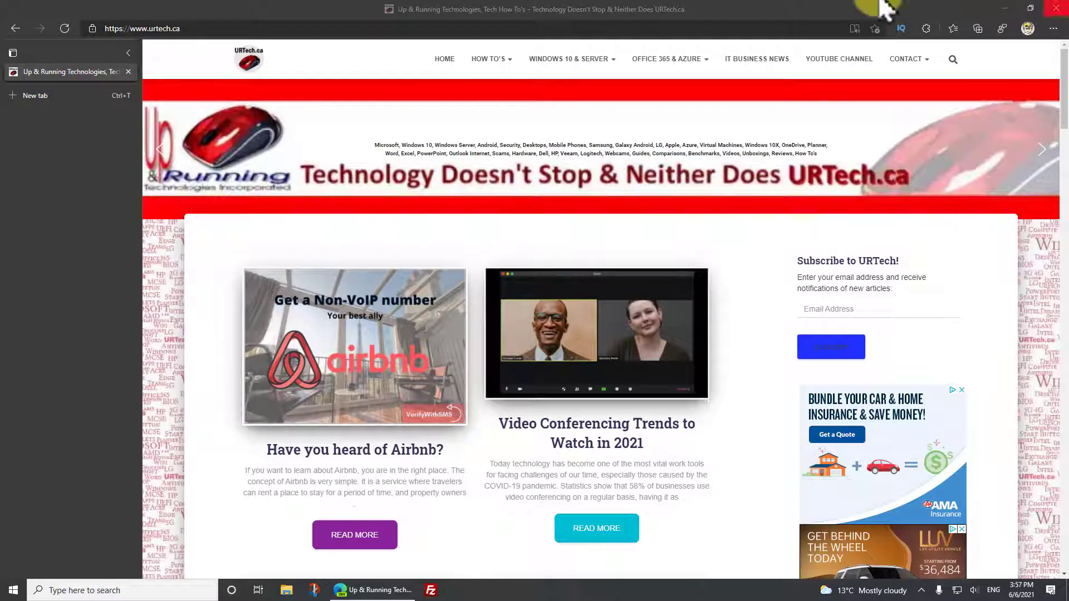
# Look over the article on the free portable Windows 10 clean-up tool and return to the site's home page.
pyautogui.click(15, 29)
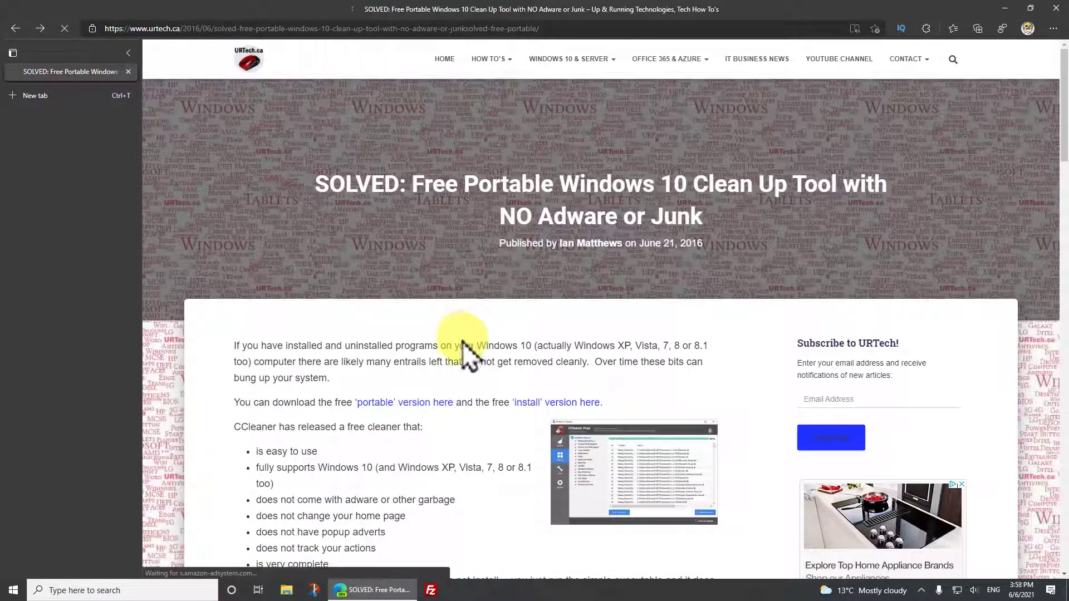
pyautogui.moveTo(370, 429); pyautogui.dragTo(280, 429)
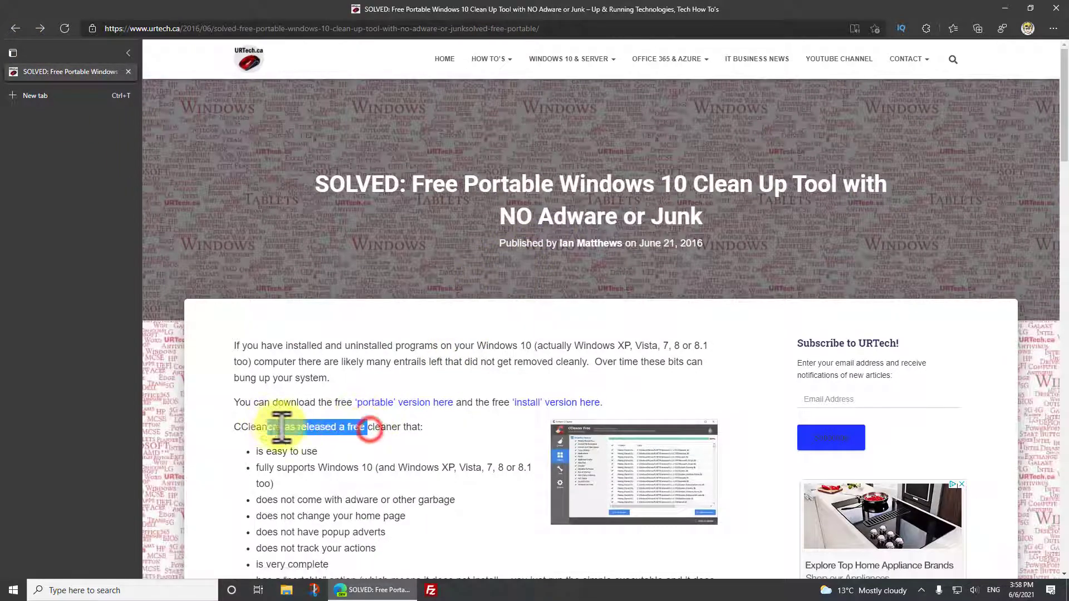
pyautogui.click(335, 434)
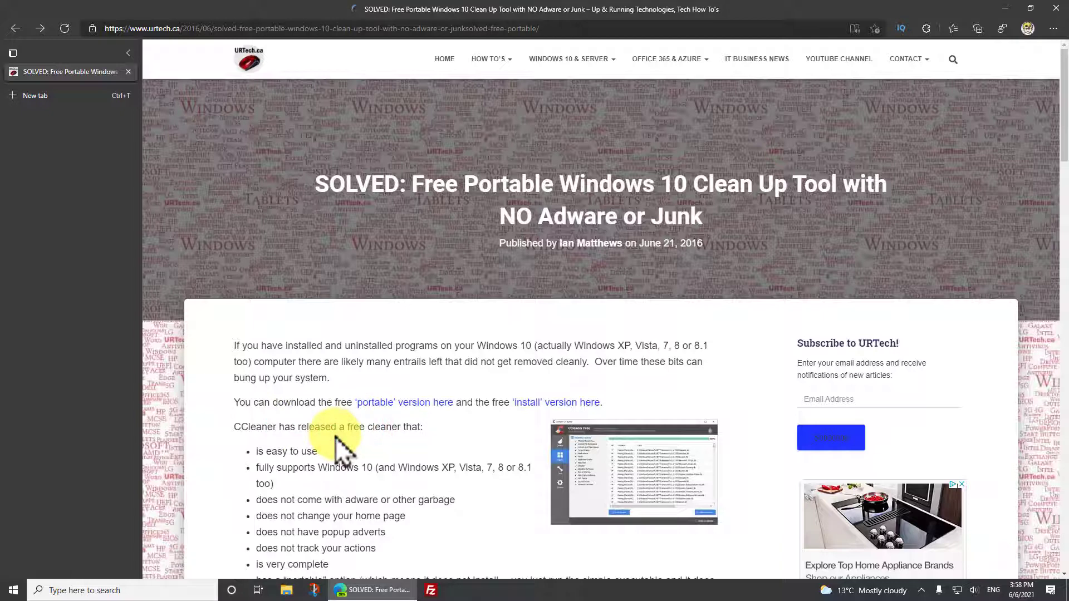
pyautogui.click(40, 29)
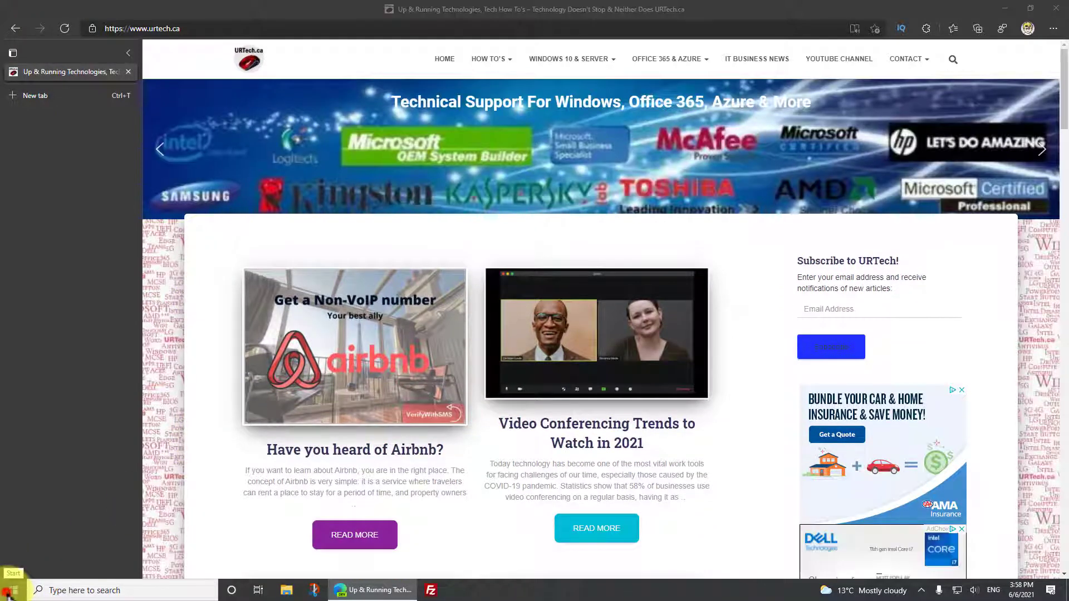
# Search Windows for "disk" and open Disk Cleanup for drive C:.
pyautogui.click(8, 596)
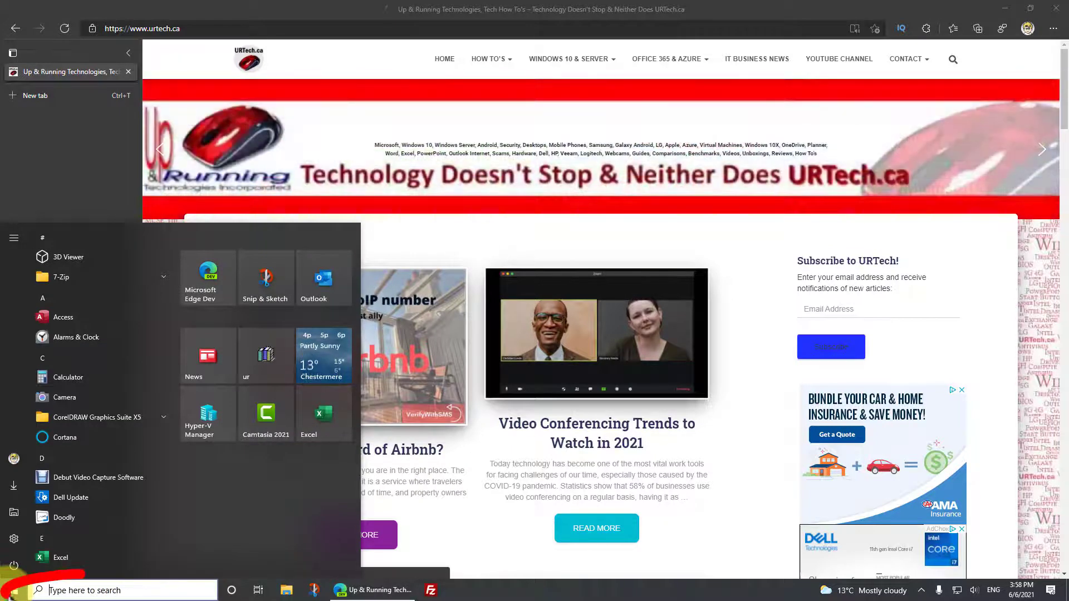
pyautogui.write('dk')
pyautogui.press('BackSpace')
pyautogui.write('isk')
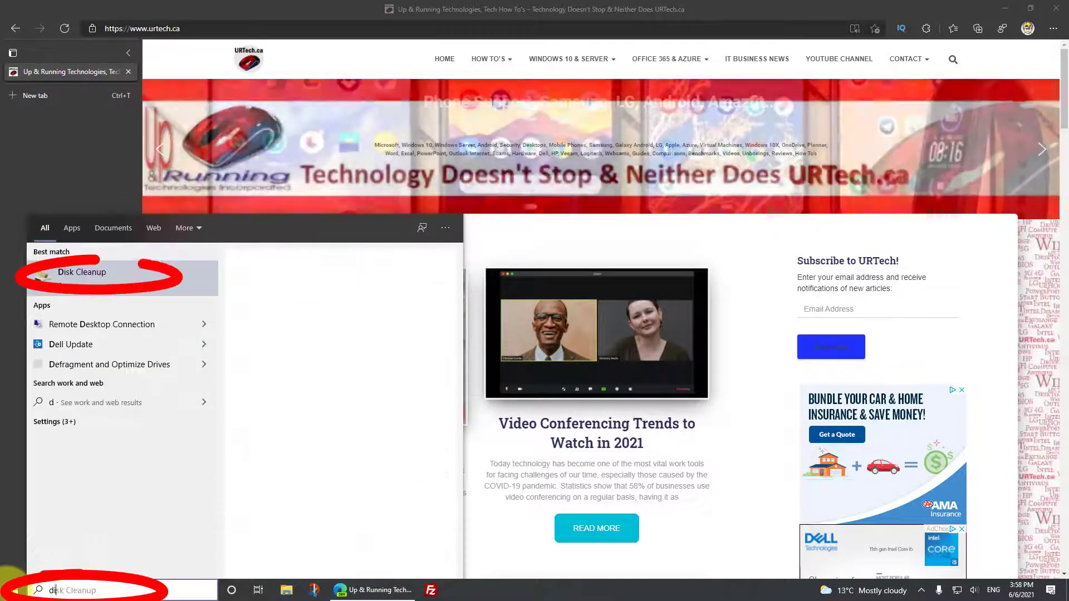
pyautogui.click(113, 276)
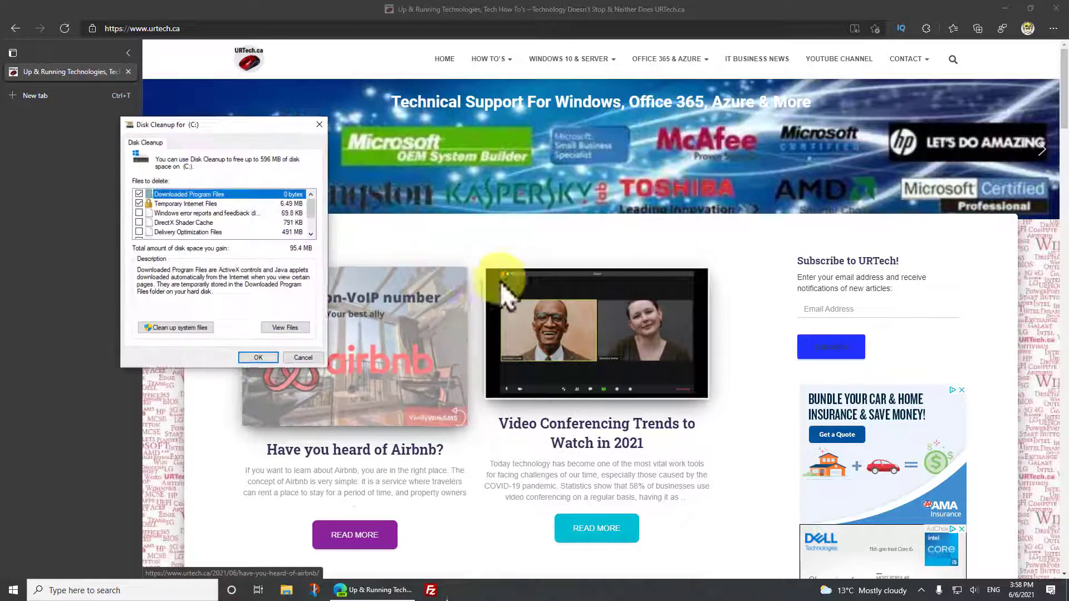
# Review the list of files to delete in Disk Cleanup and close the dialog without cleaning anything.
pyautogui.moveTo(217, 124); pyautogui.dragTo(275, 103)
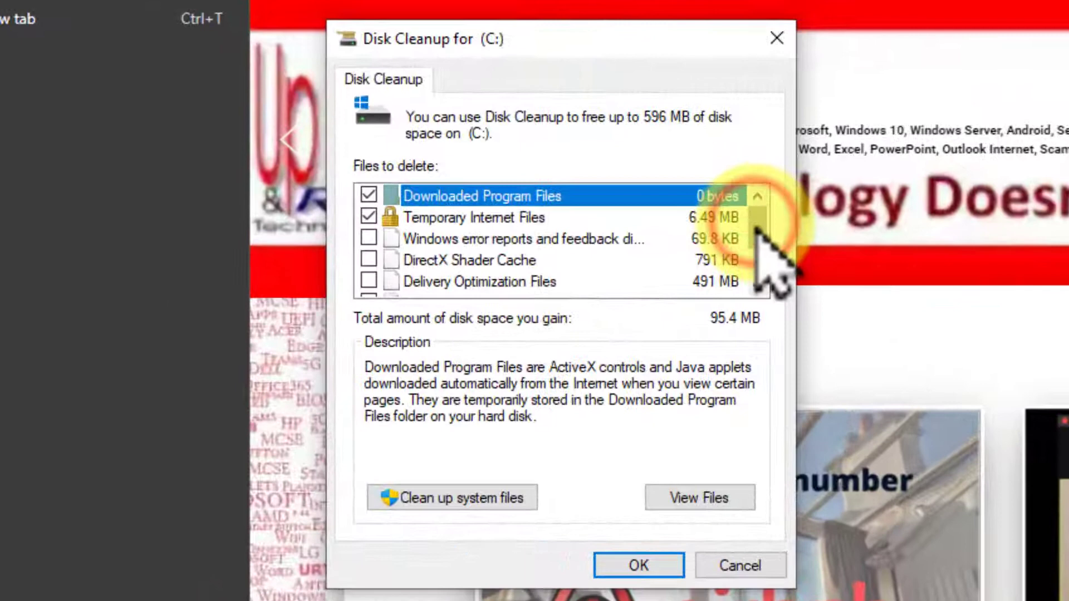
pyautogui.scroll(-1, 374, 195)
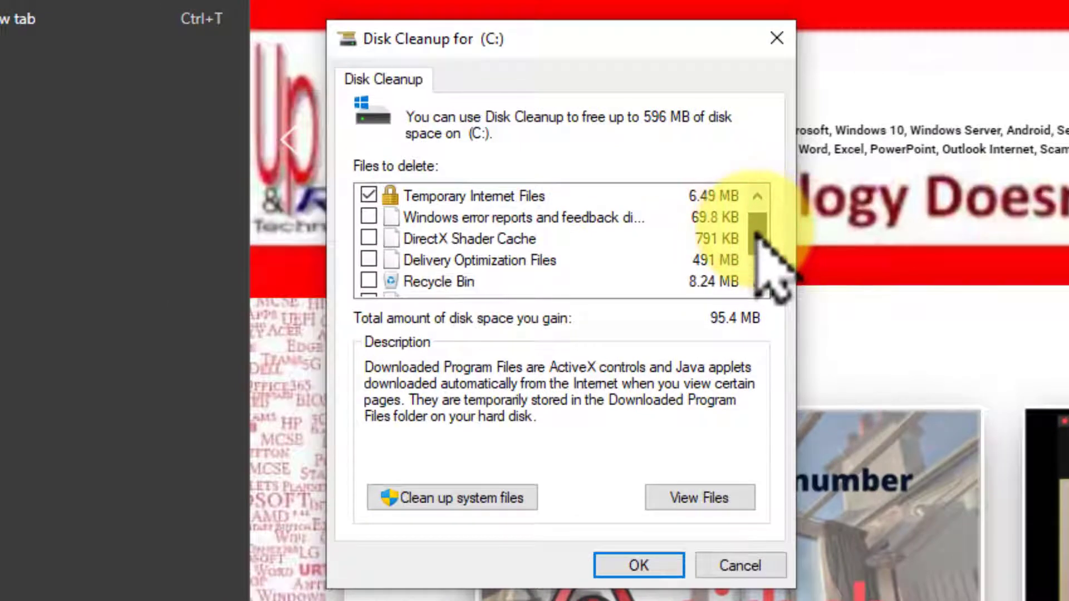
pyautogui.moveTo(756, 240); pyautogui.dragTo(766, 216)
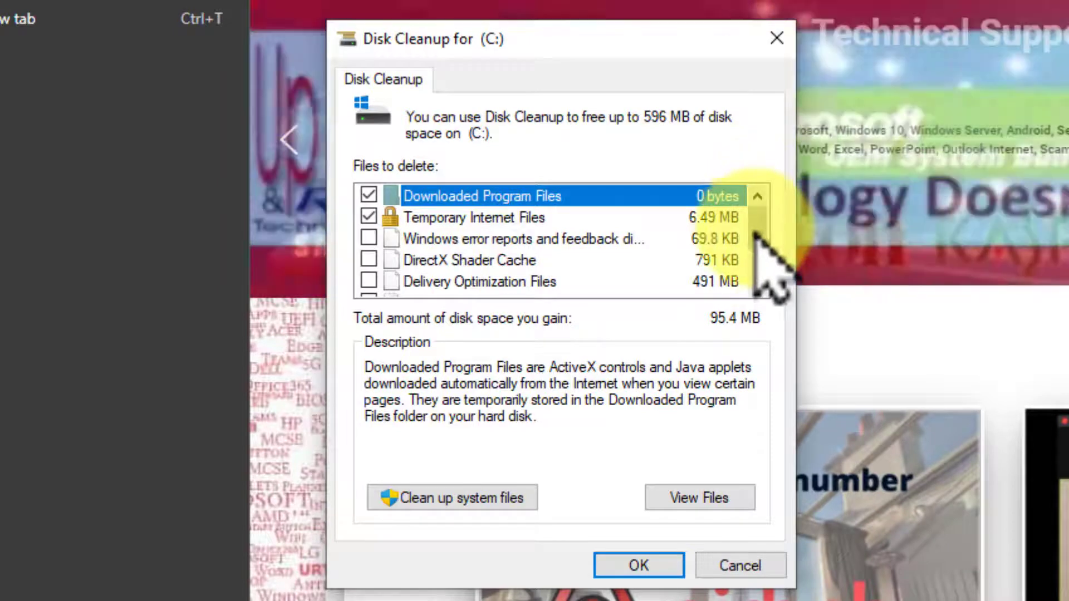
pyautogui.moveTo(758, 223); pyautogui.dragTo(759, 196)
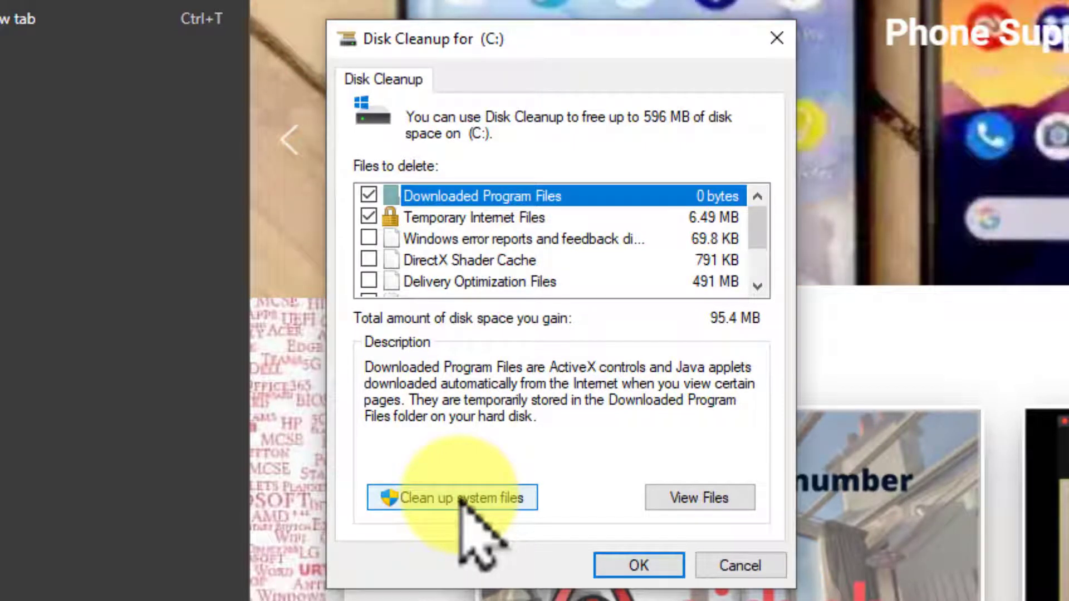
pyautogui.click(731, 567)
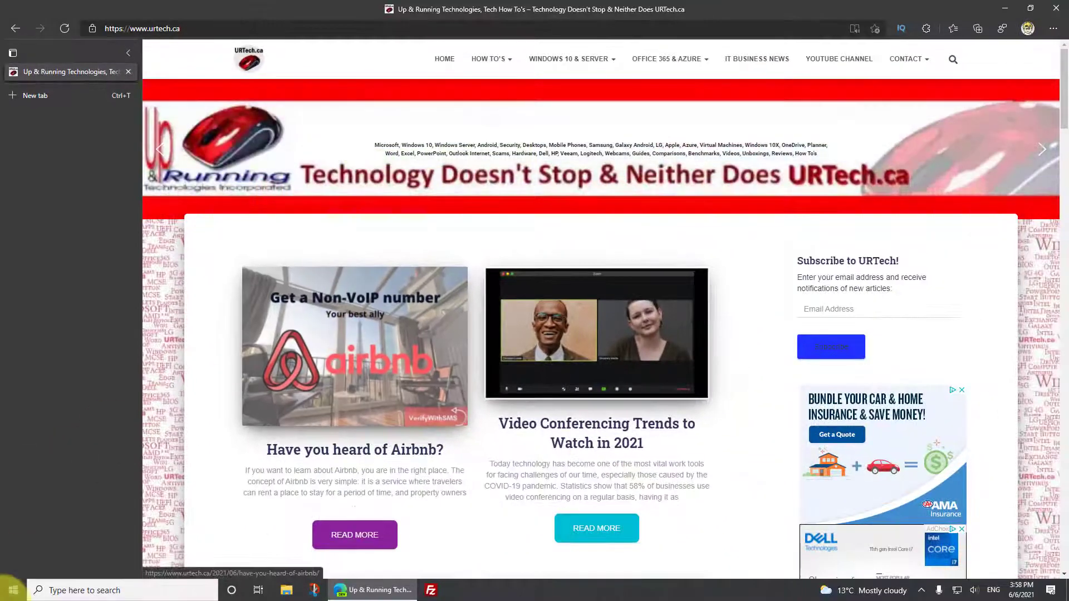
# Search Windows for "storage", open Storage settings, and close the window again.
pyautogui.click(11, 594)
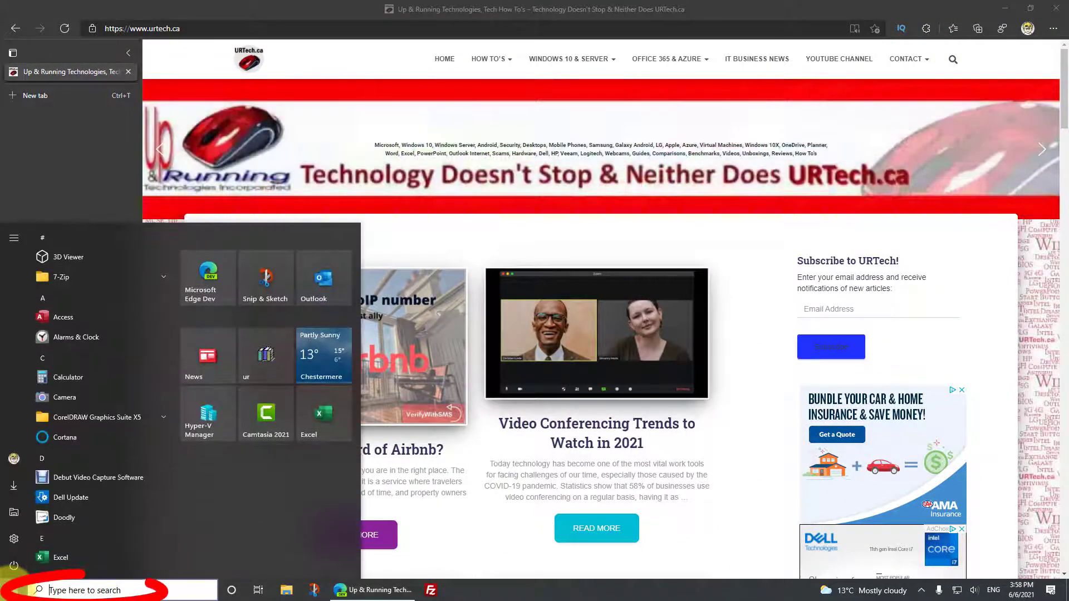
pyautogui.write('storage')
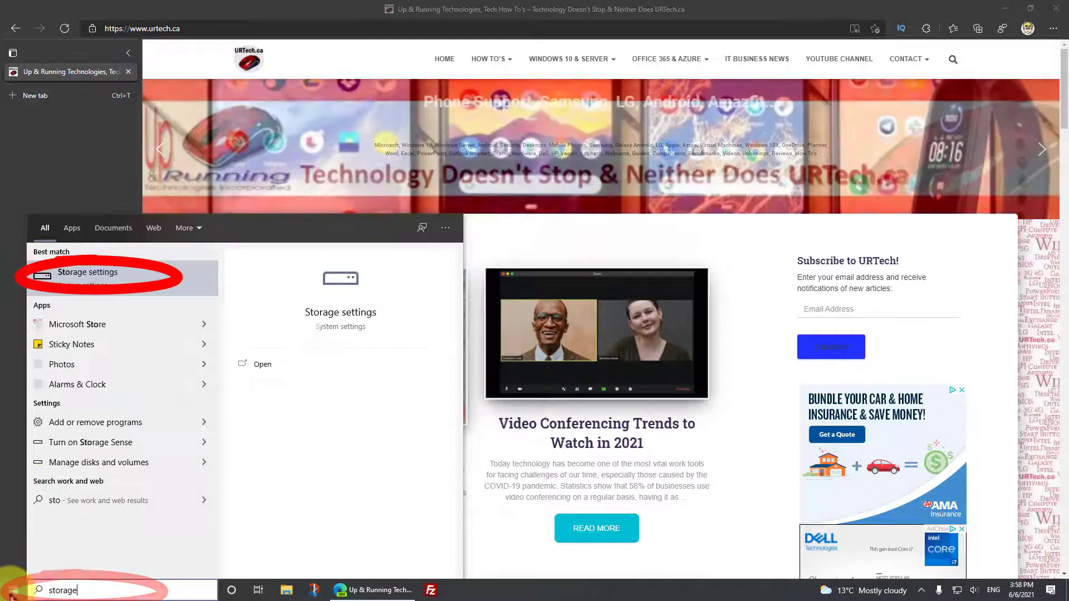
pyautogui.click(119, 277)
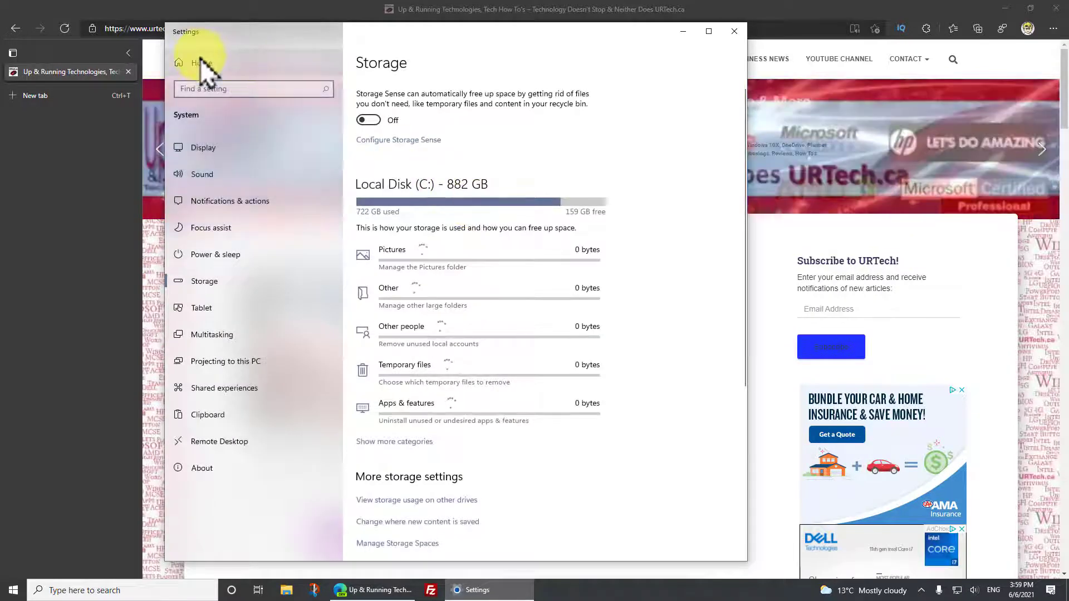
pyautogui.click(733, 31)
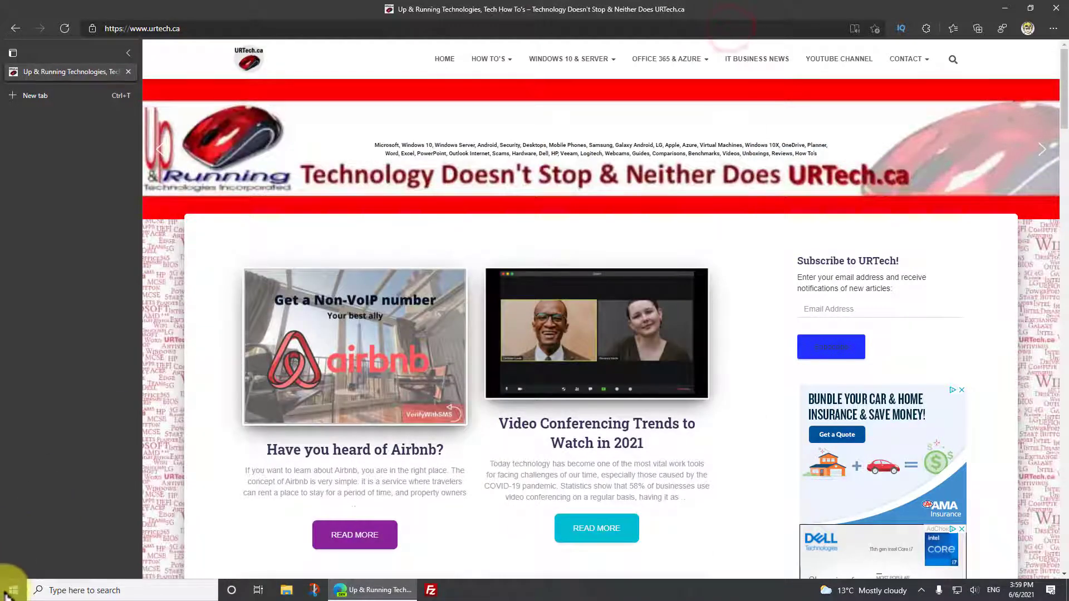
# Open the Storage Sense configuration page from the System storage settings in Windows Settings.
pyautogui.click(8, 593)
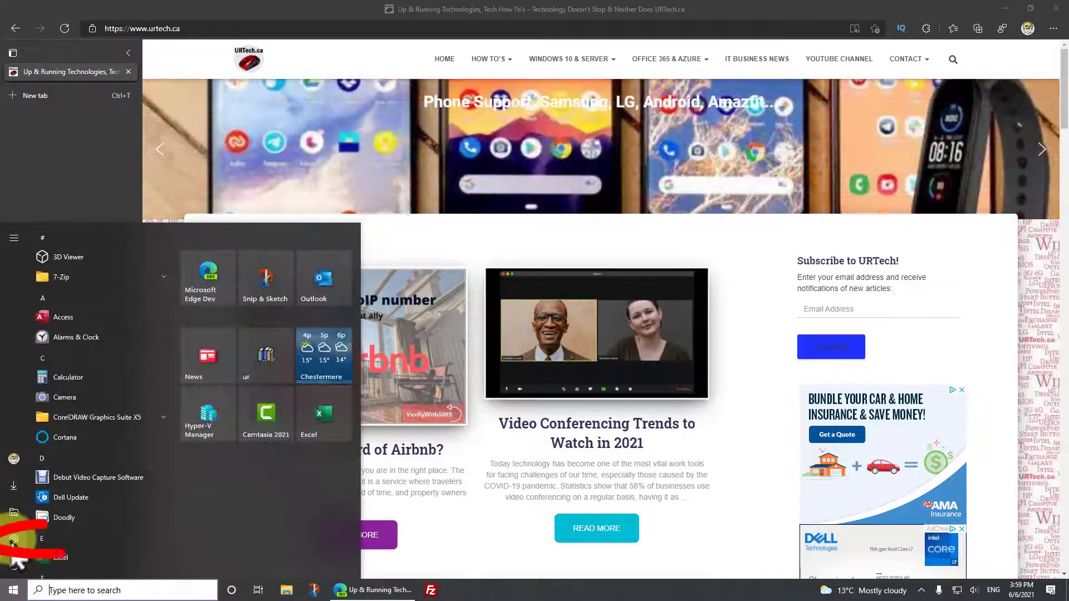
pyautogui.click(14, 538)
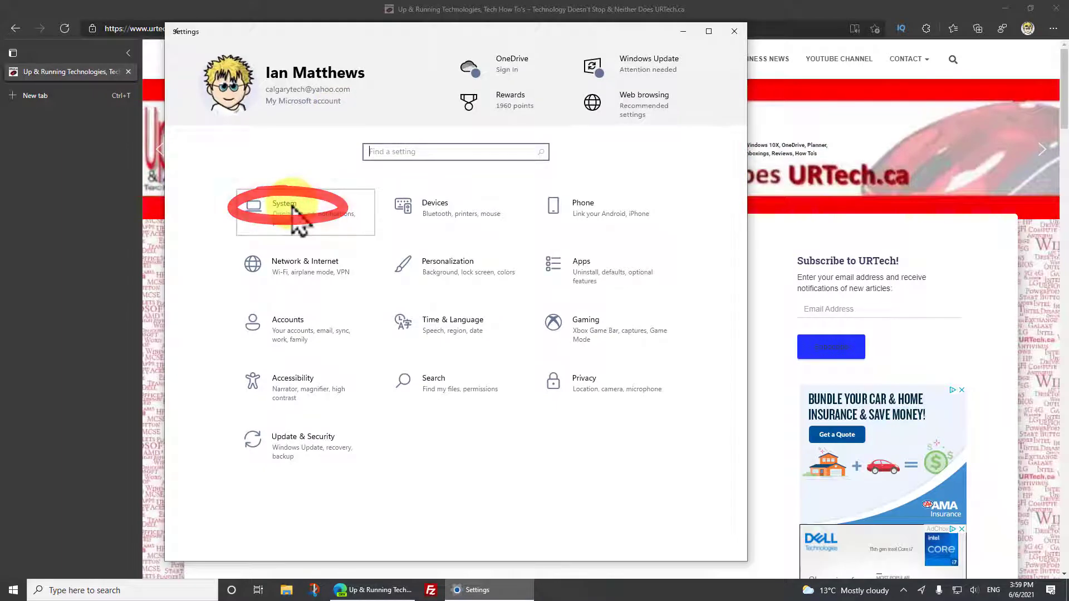
pyautogui.click(292, 207)
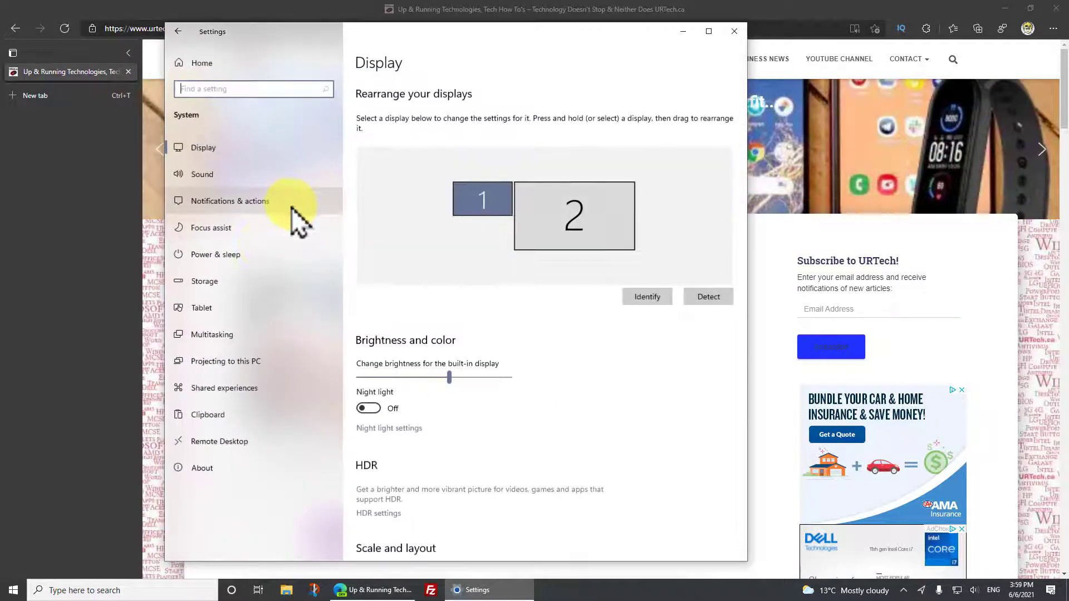
pyautogui.click(226, 289)
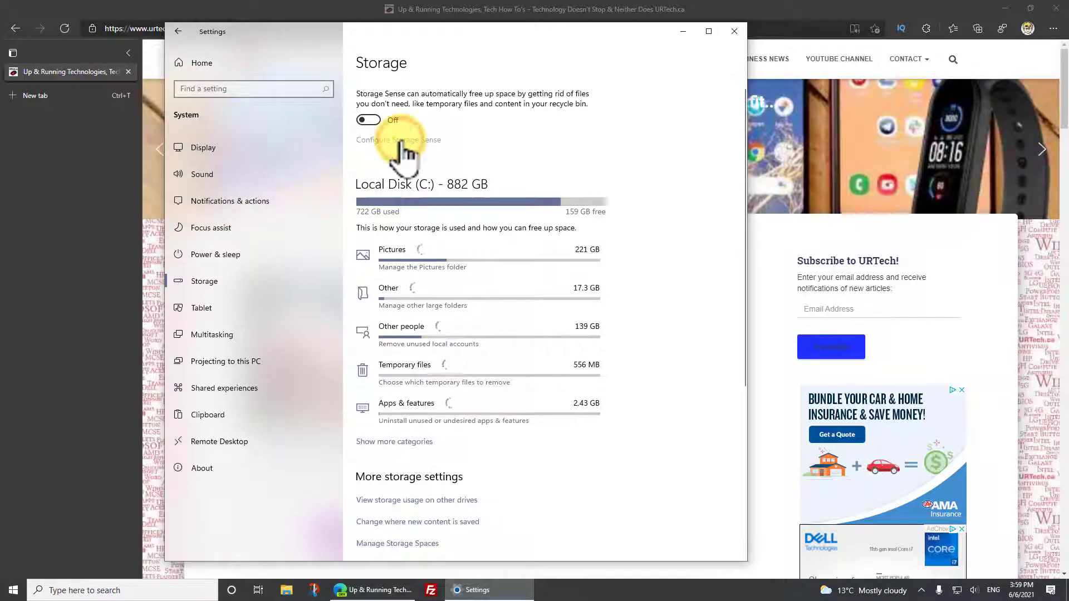
pyautogui.click(405, 140)
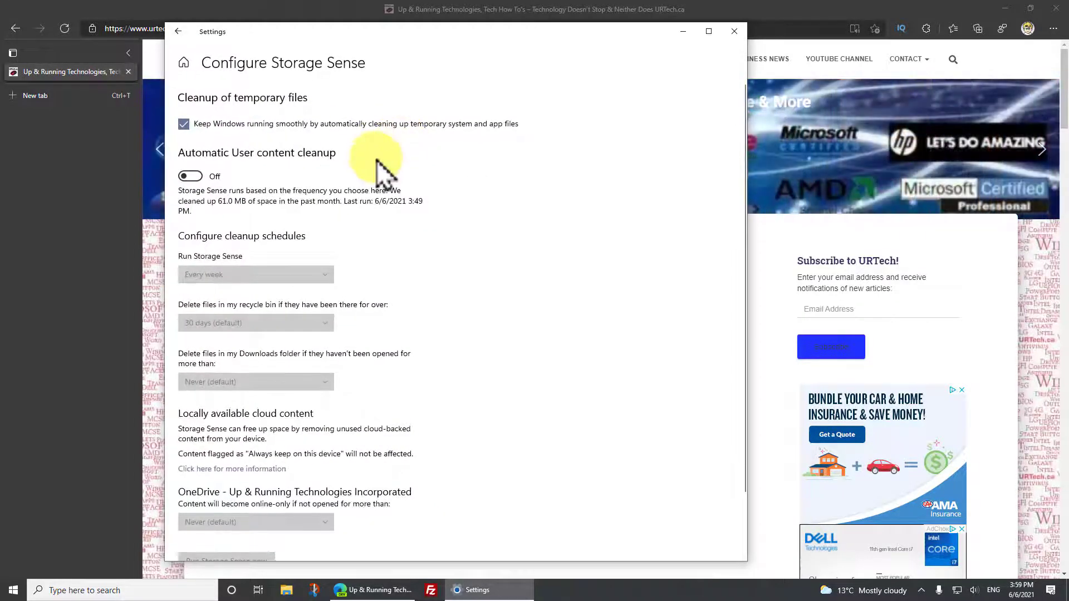
# Turn on automatic user content cleanup and schedule Storage Sense to run every week.
pyautogui.click(192, 177)
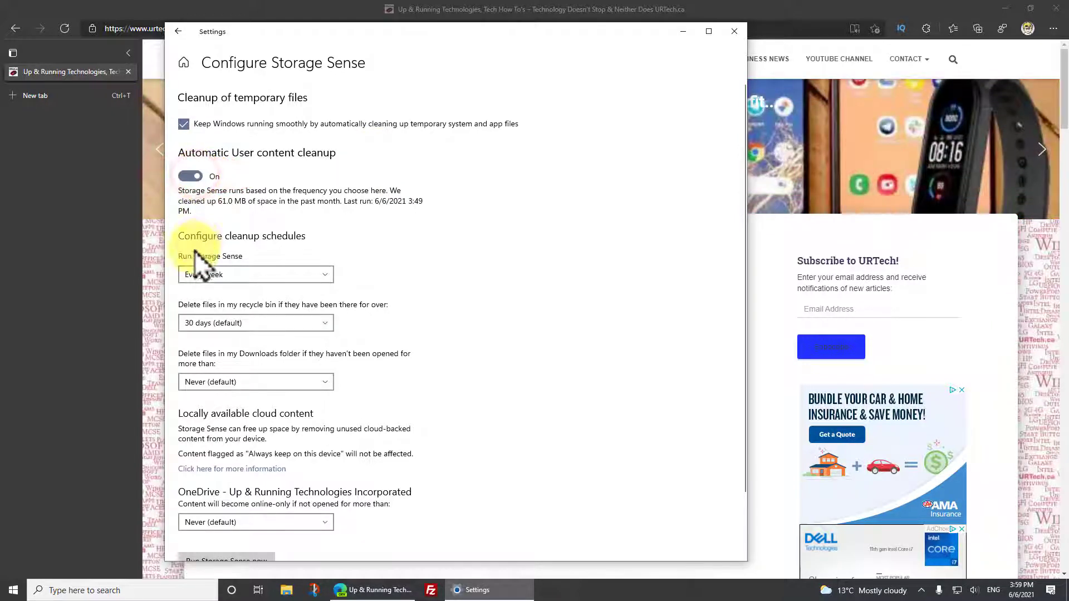
pyautogui.click(281, 274)
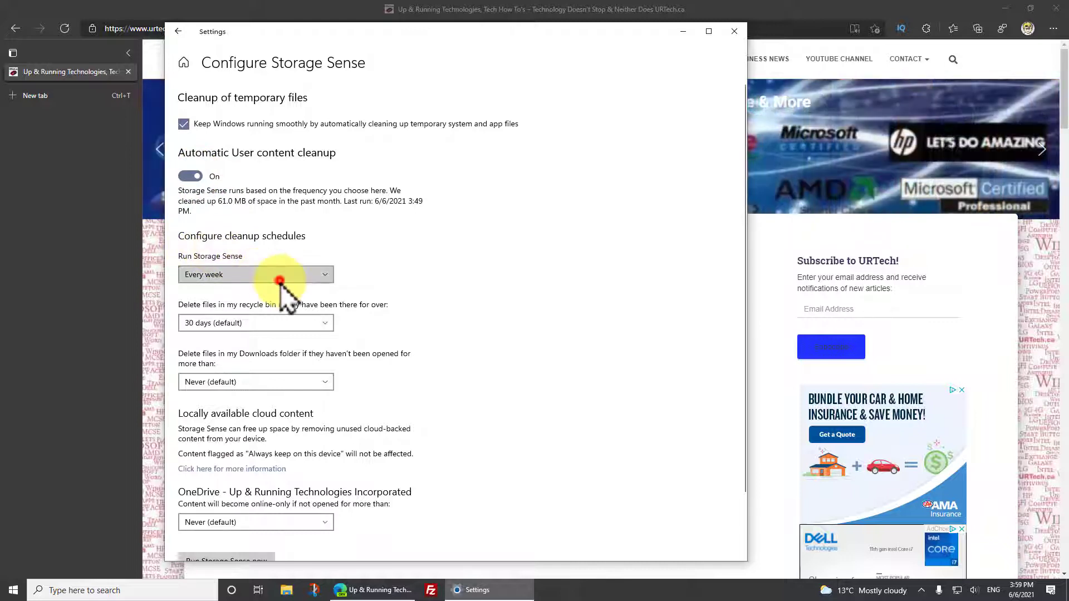
pyautogui.click(291, 314)
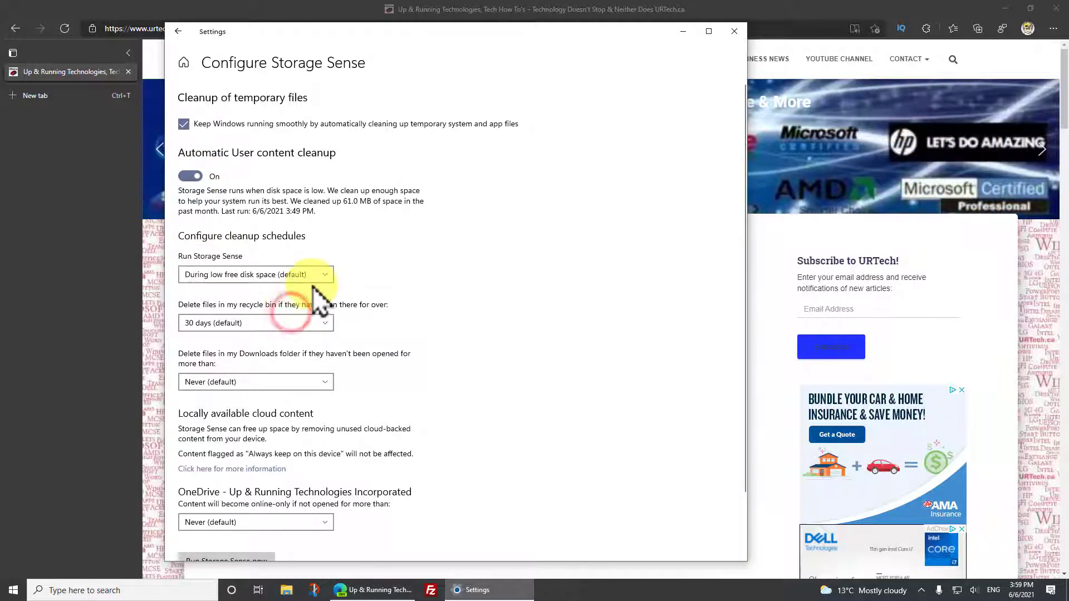
pyautogui.click(325, 273)
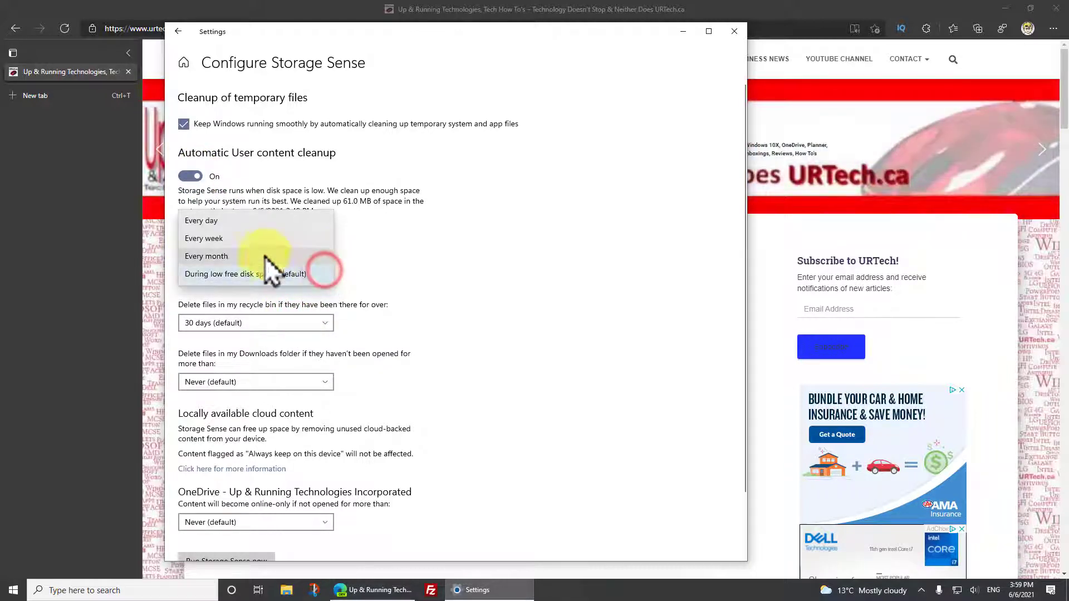
pyautogui.click(251, 240)
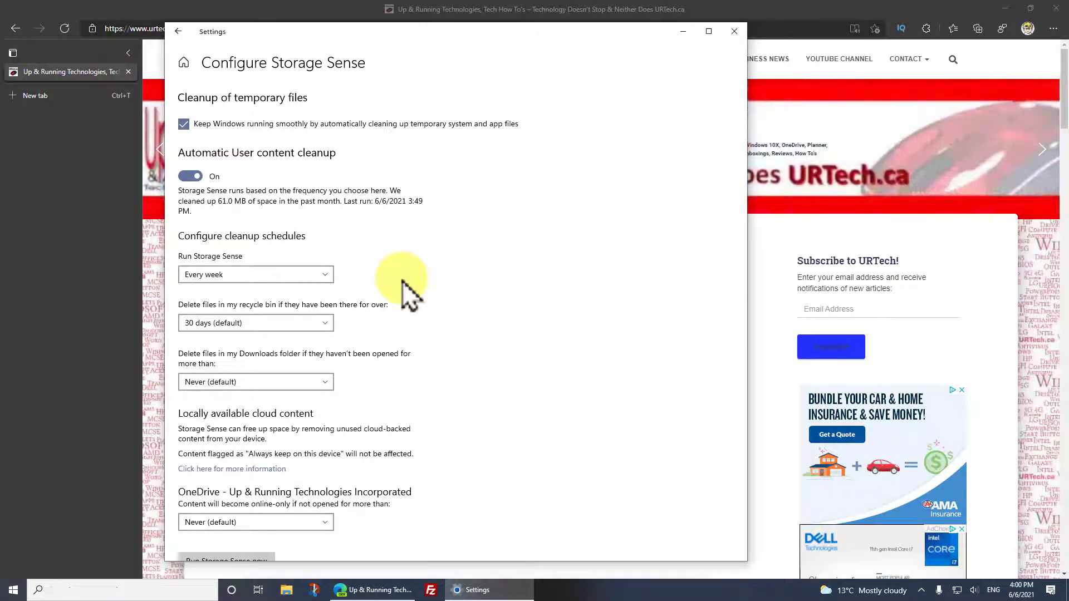
# Keep the recycle bin deletion period at 30 days (default) and the Downloads folder deletion at Never (default).
pyautogui.click(328, 322)
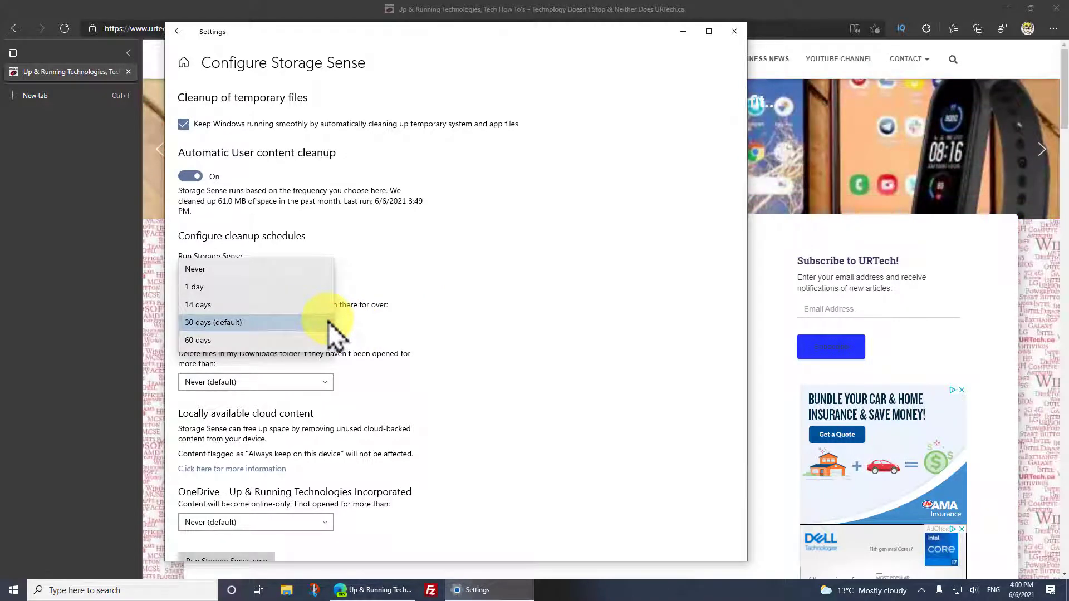
pyautogui.click(247, 323)
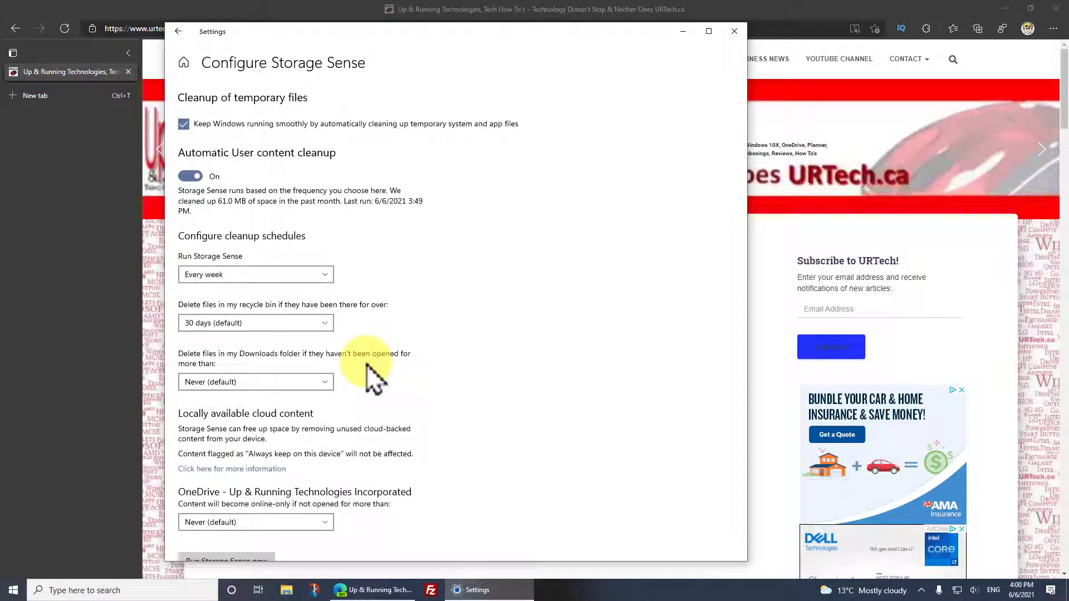
pyautogui.click(326, 383)
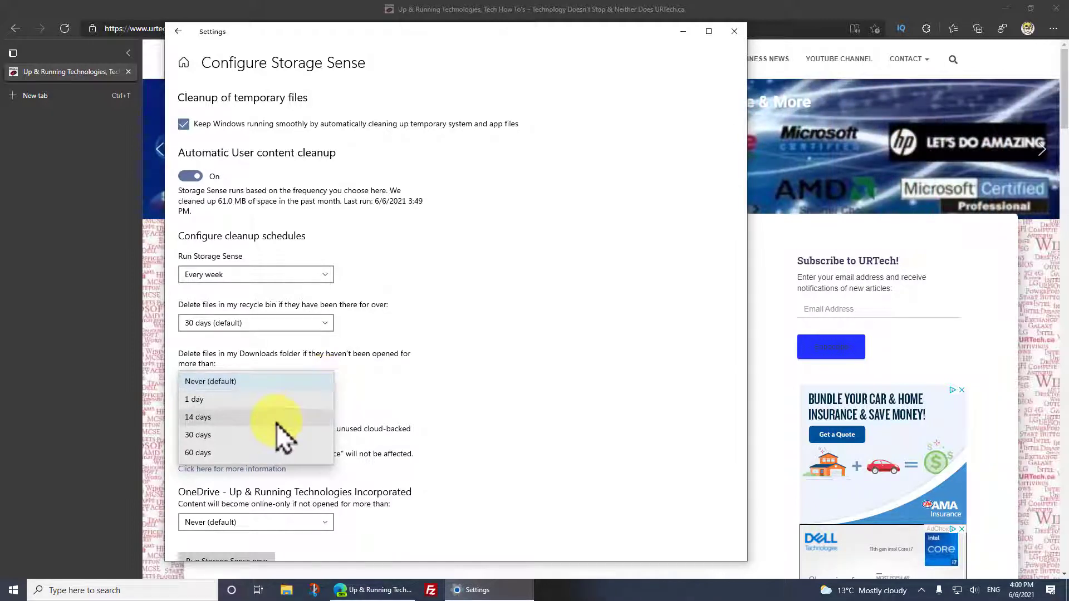
pyautogui.click(413, 384)
# Examine the locally available cloud content options for OneDrive and check the hidden notification-area icons.
pyautogui.scroll(-2, 388, 443)
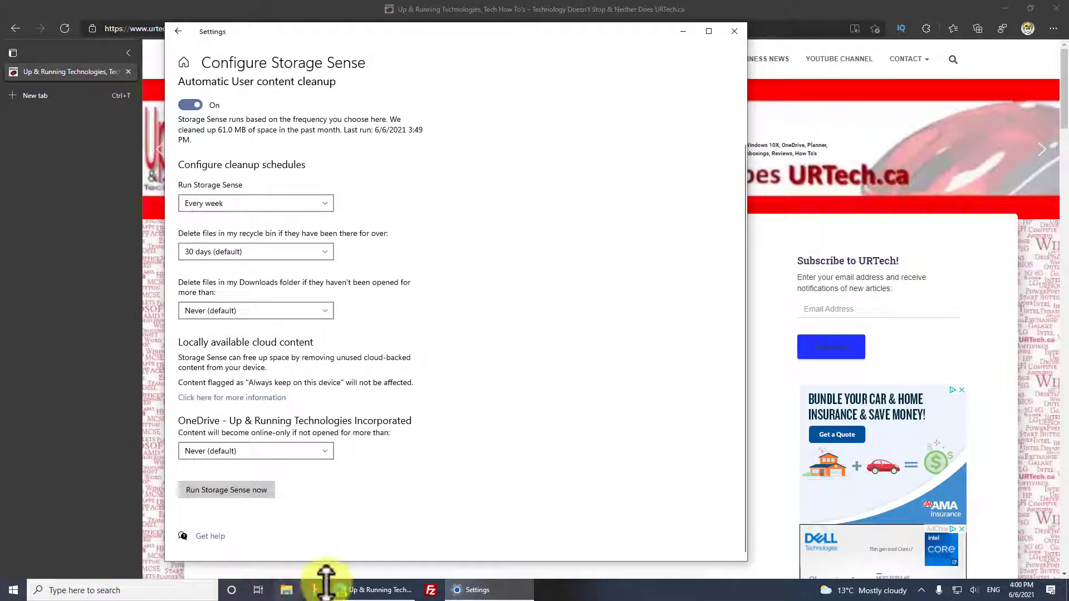
pyautogui.click(921, 591)
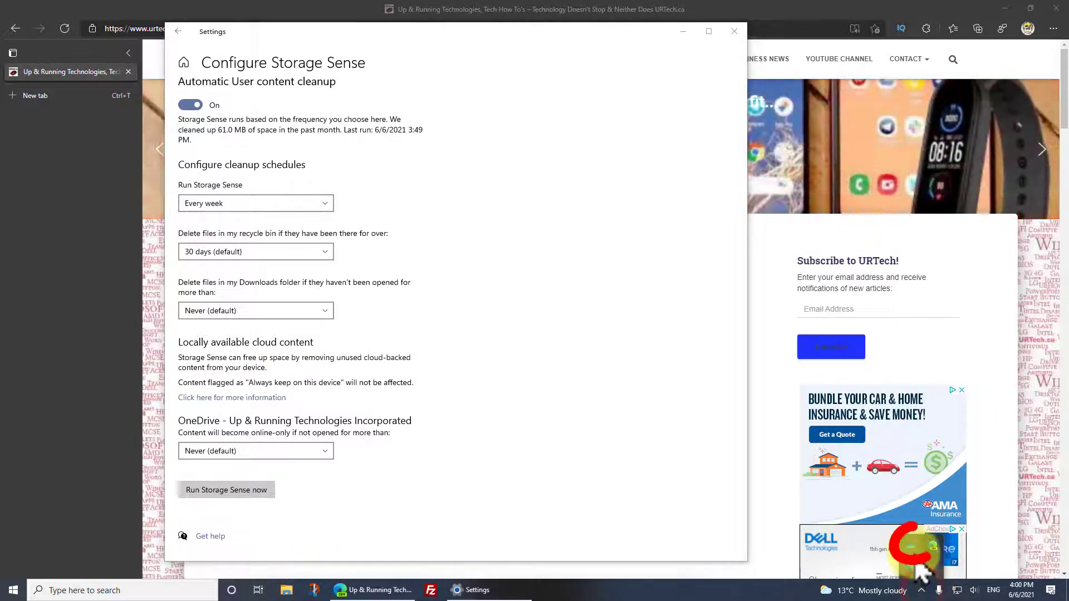
pyautogui.click(445, 333)
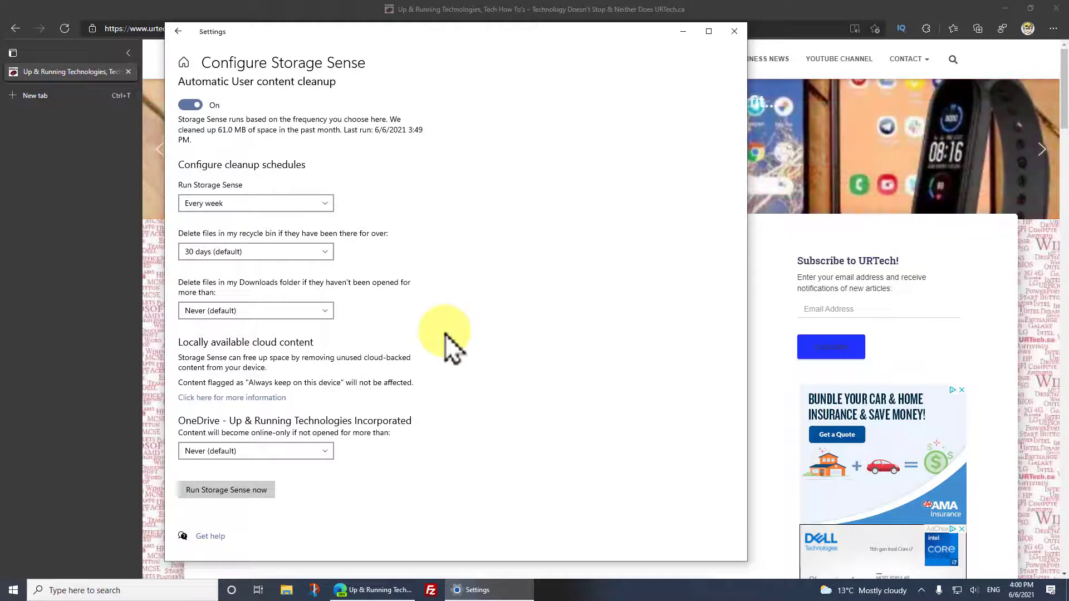
pyautogui.click(249, 384)
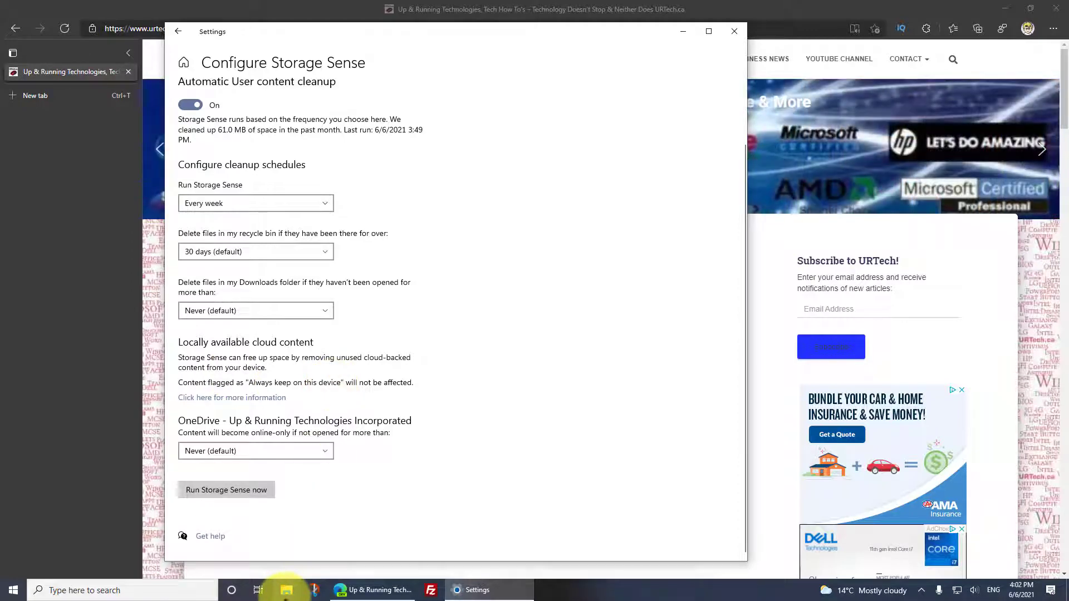
# Open the Pictures folder in File Explorer to view the cloud status of its folders.
pyautogui.click(287, 590)
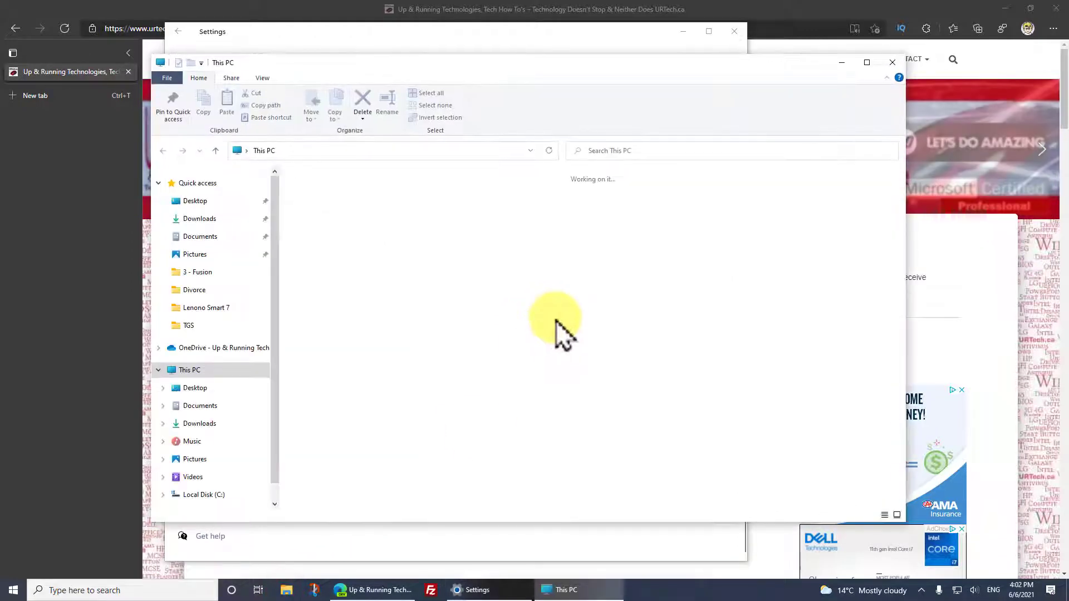
pyautogui.click(192, 255)
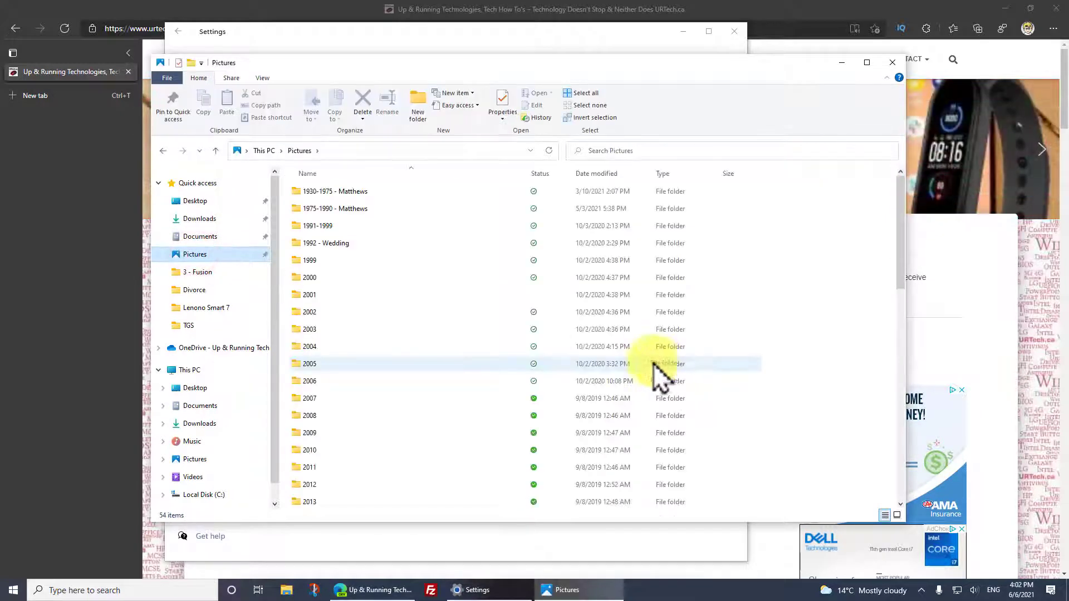
# Examine the cloud status of the folders and files throughout the Pictures folder.
pyautogui.scroll(-6, 440, 331)
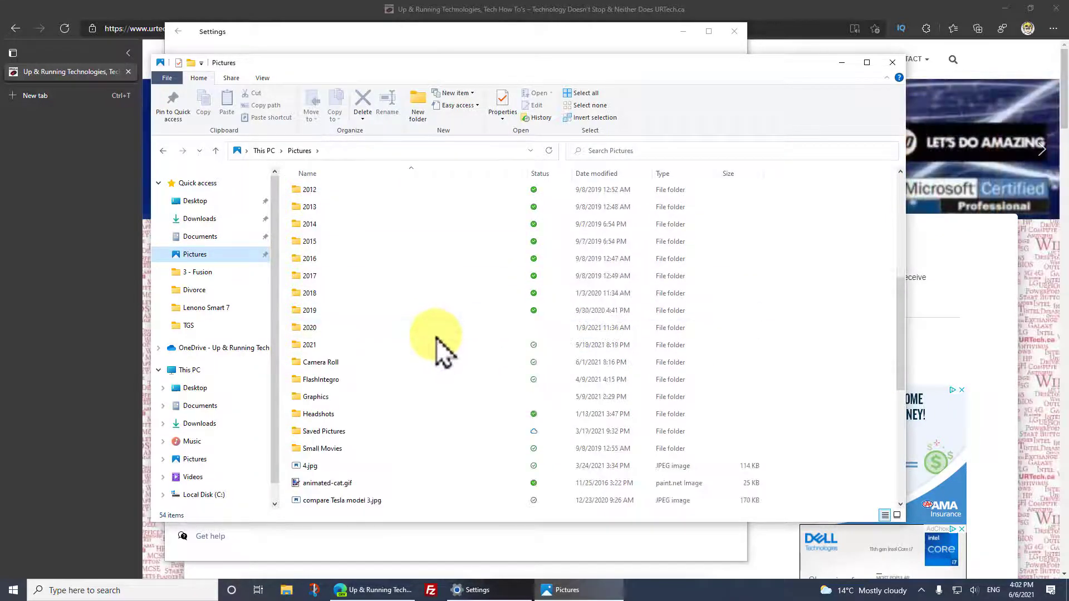
pyautogui.scroll(6, 436, 338)
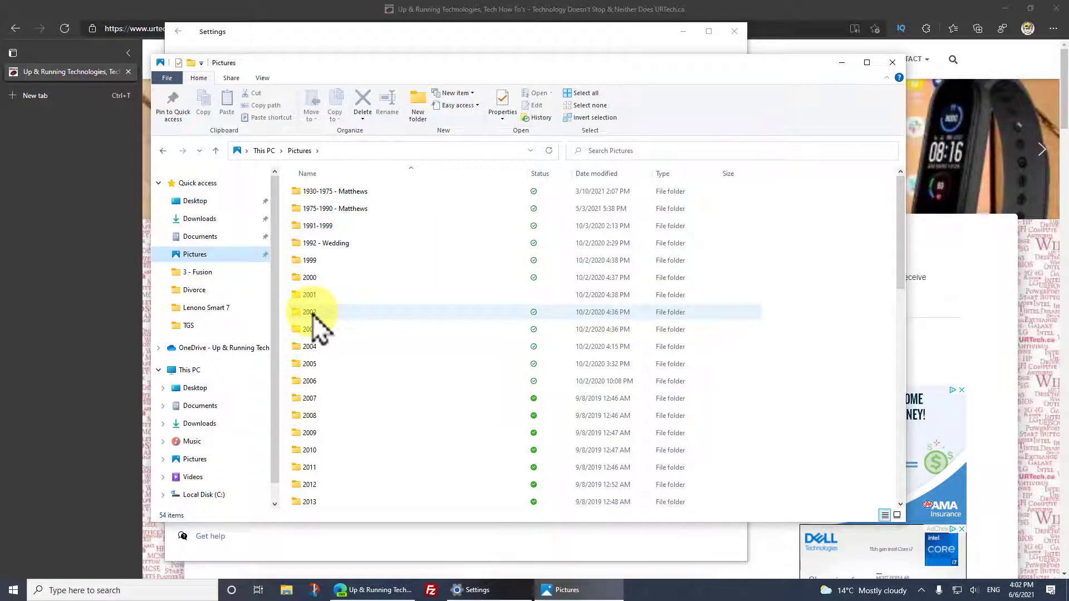
pyautogui.scroll(-5, 350, 419)
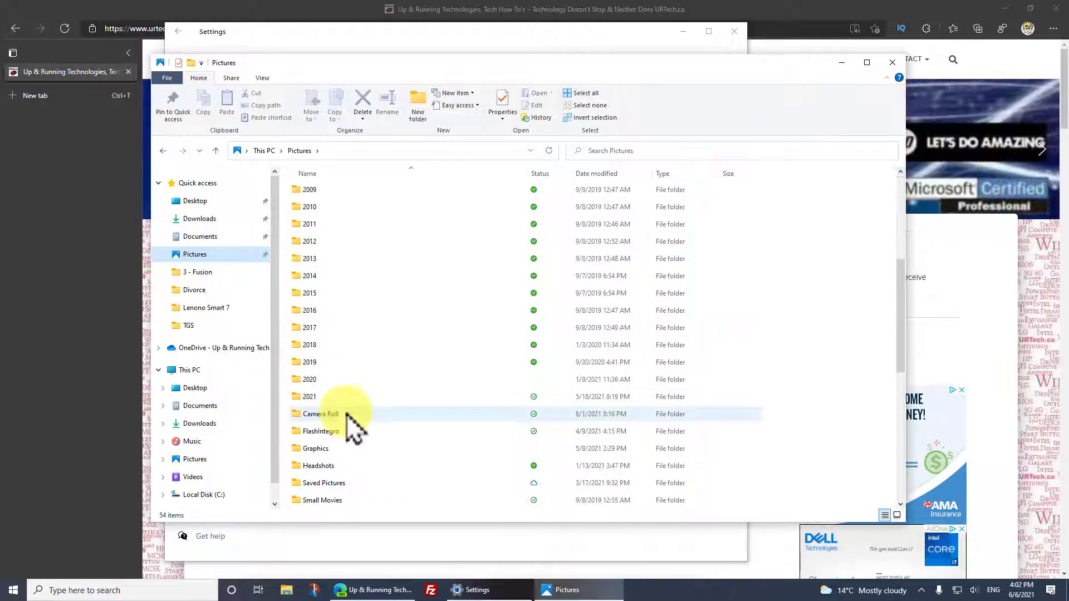
pyautogui.scroll(-6, 356, 415)
pyautogui.scroll(4, 367, 398)
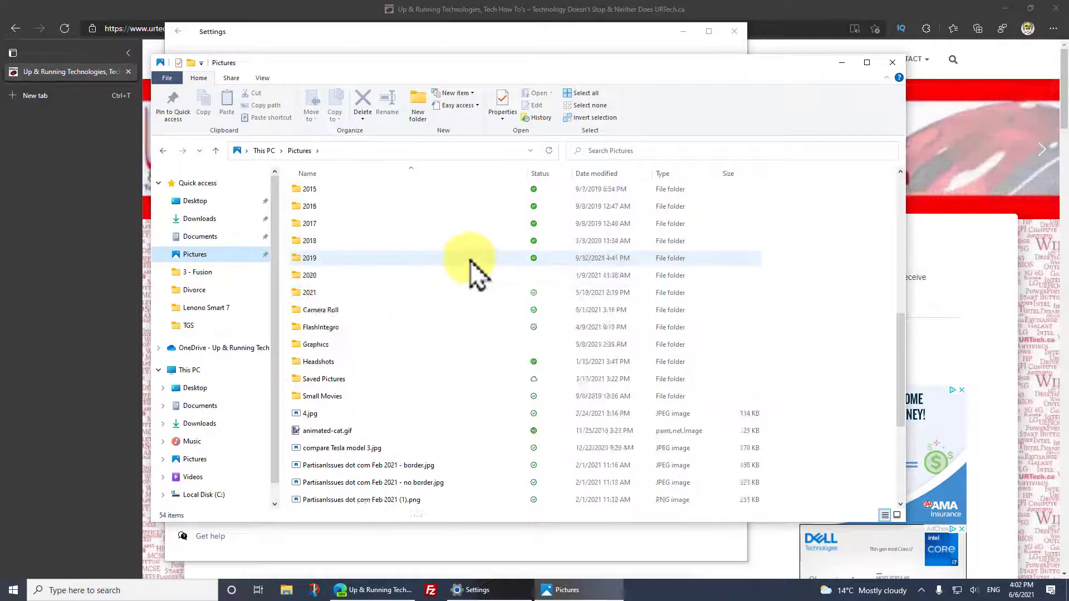
pyautogui.scroll(2, 472, 295)
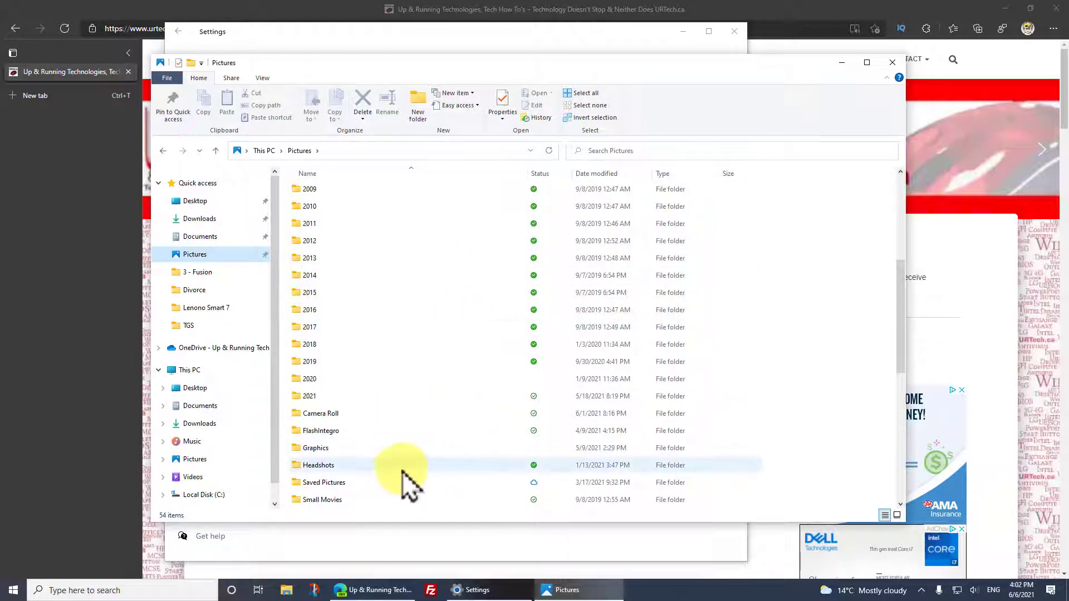
# Flag the 2021 folder as "Always keep on this device".
pyautogui.click(312, 395)
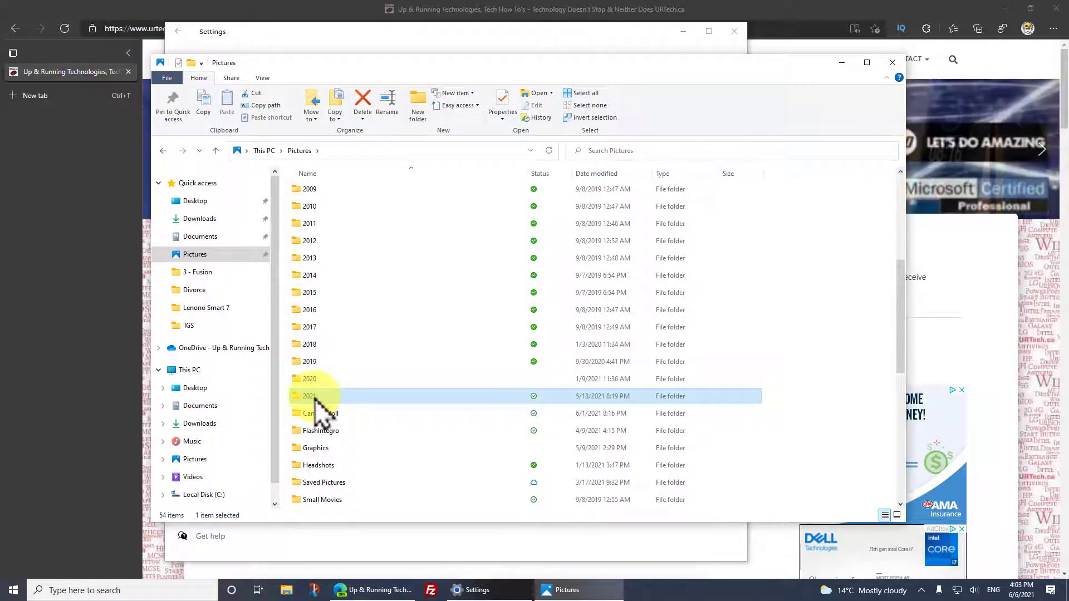
pyautogui.rightClick(315, 398)
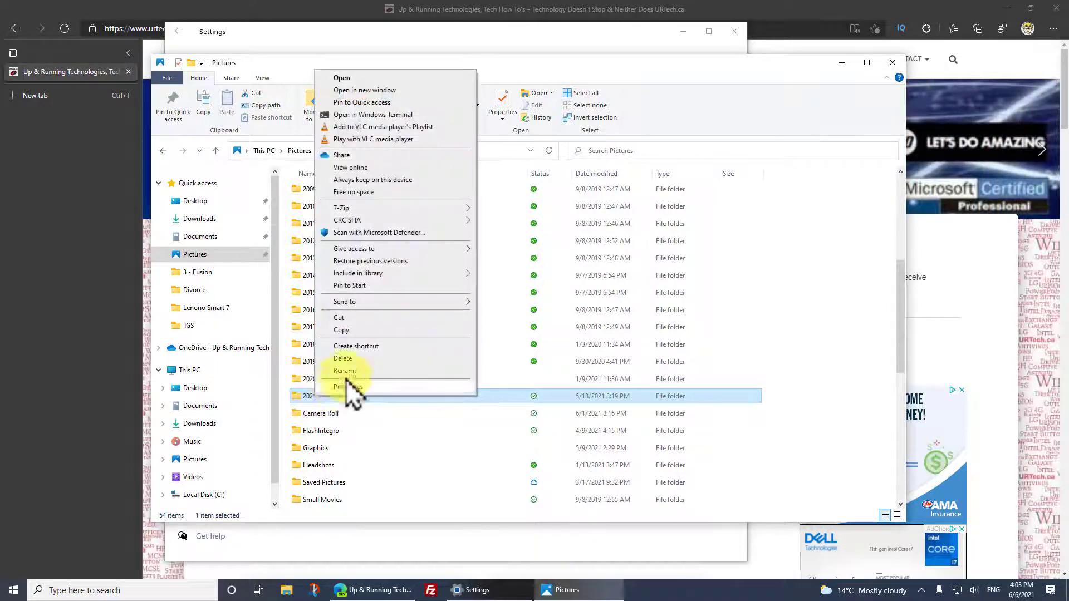
pyautogui.click(397, 179)
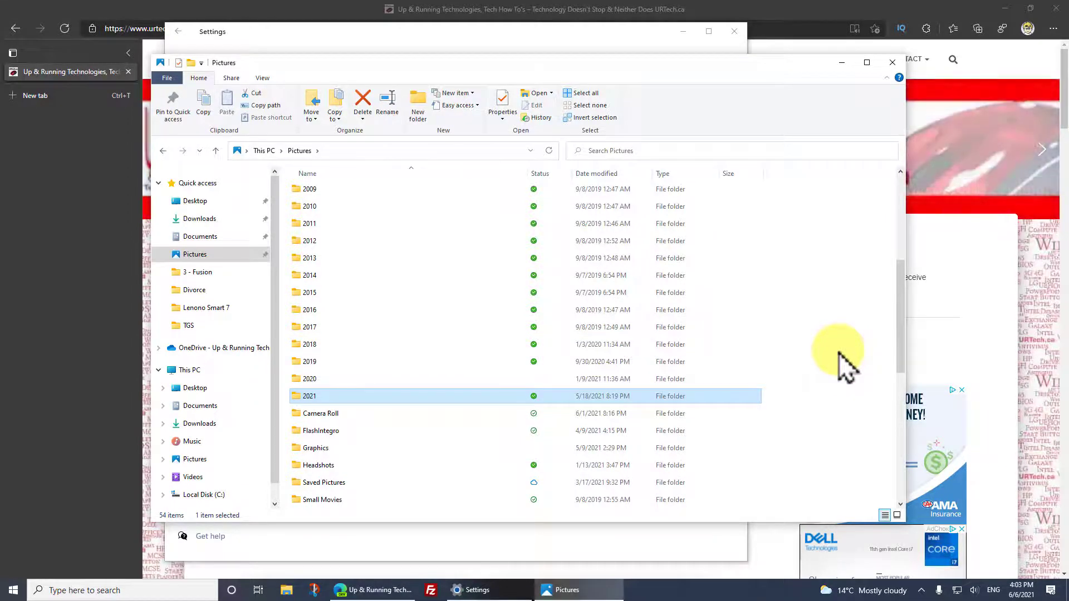
# Remove the "Always keep on this device" flag from the 2021 folder.
pyautogui.rightClick(316, 399)
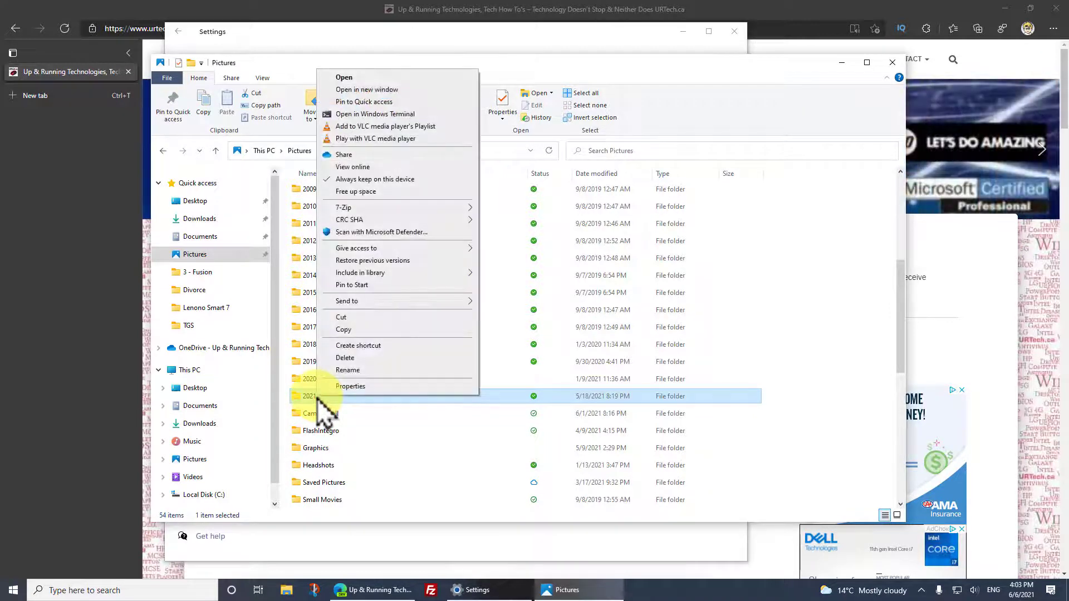
pyautogui.press('Escape')
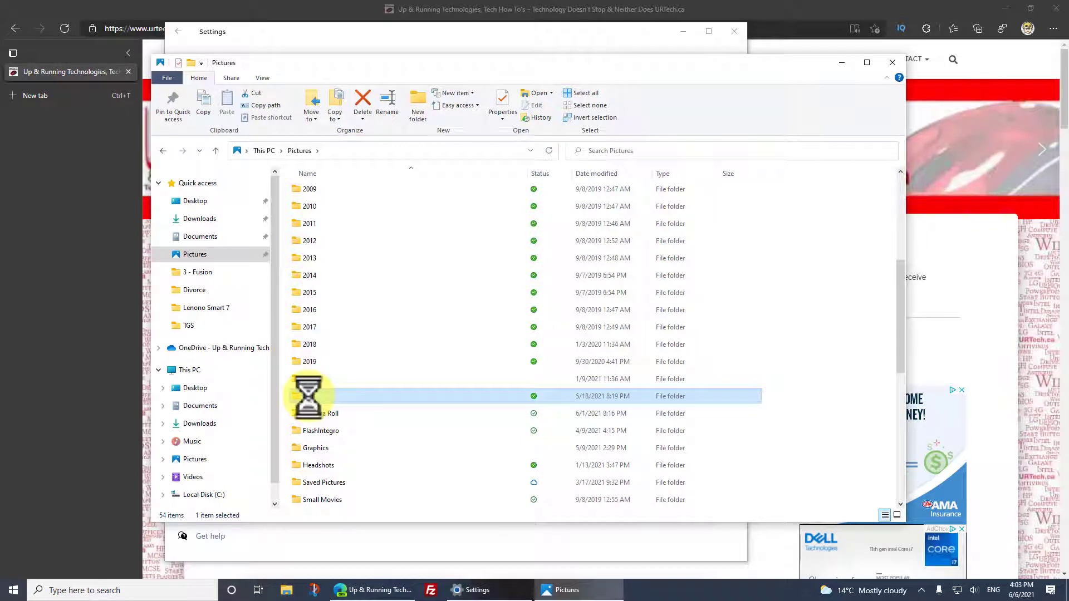
pyautogui.rightClick(308, 397)
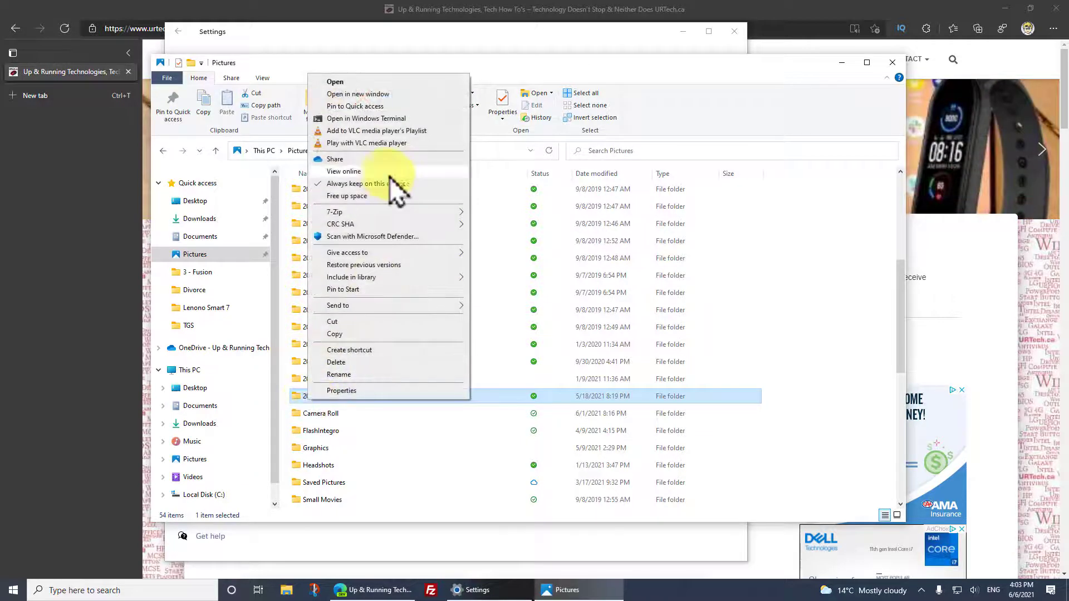
pyautogui.click(332, 184)
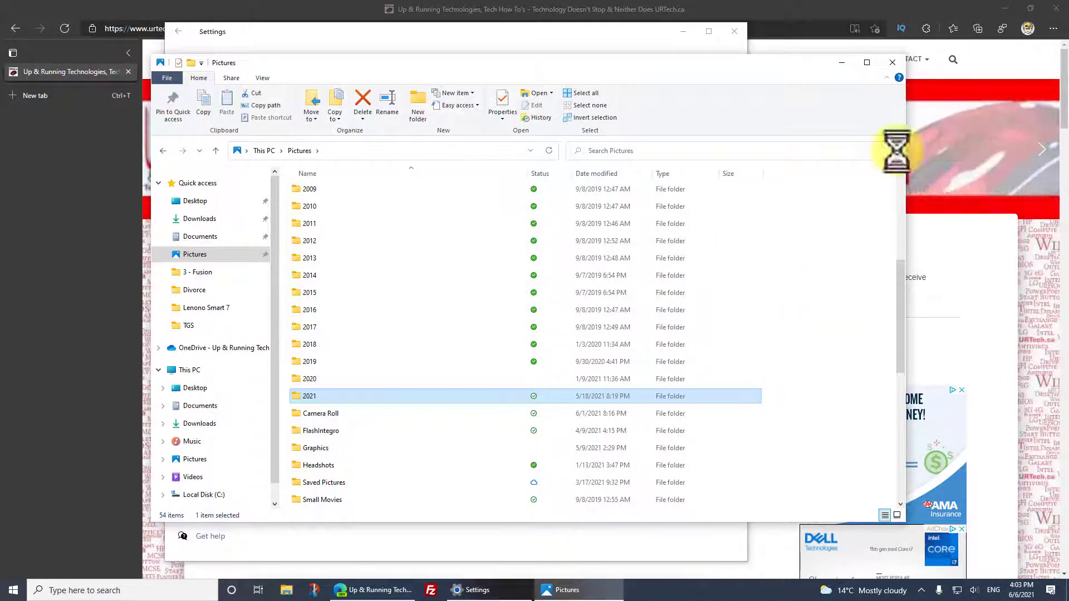
# Back in the Storage Sense configuration, examine the OneDrive online-only period options and return to the main Storage page.
pyautogui.click(892, 63)
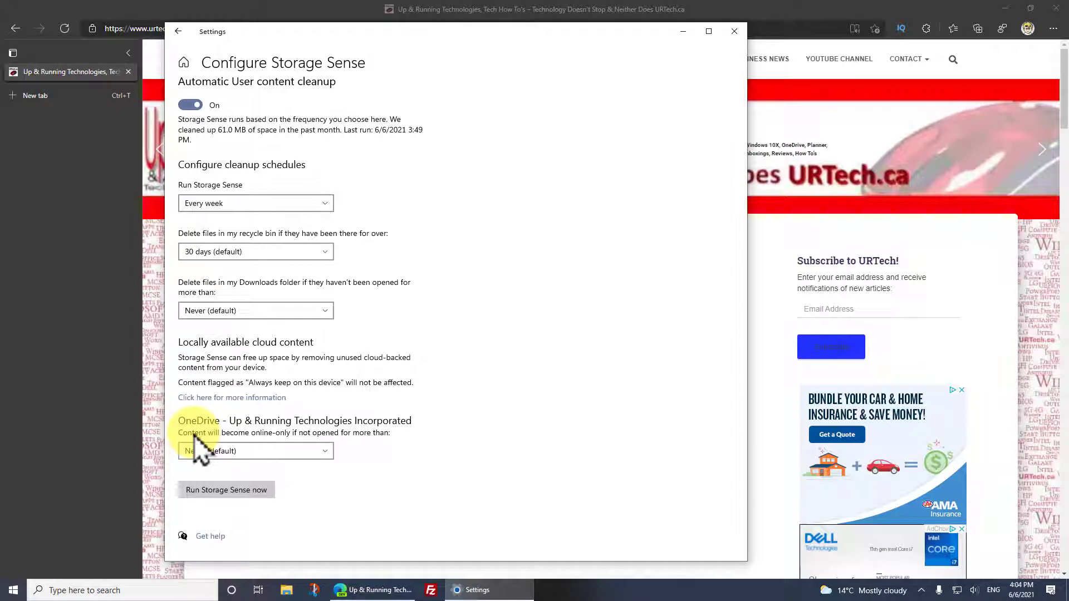
pyautogui.click(236, 453)
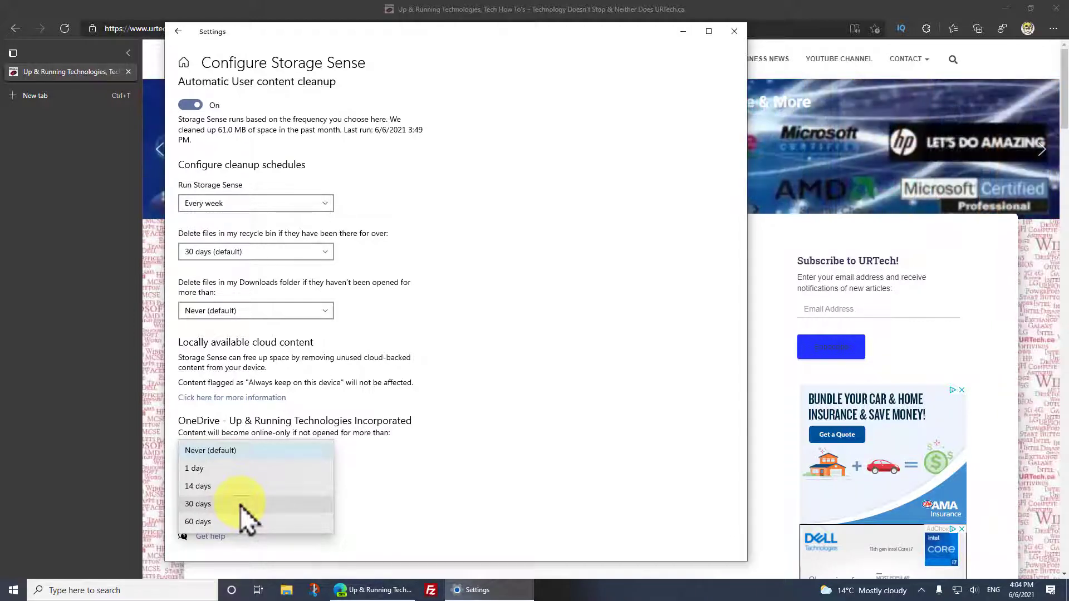
pyautogui.click(375, 437)
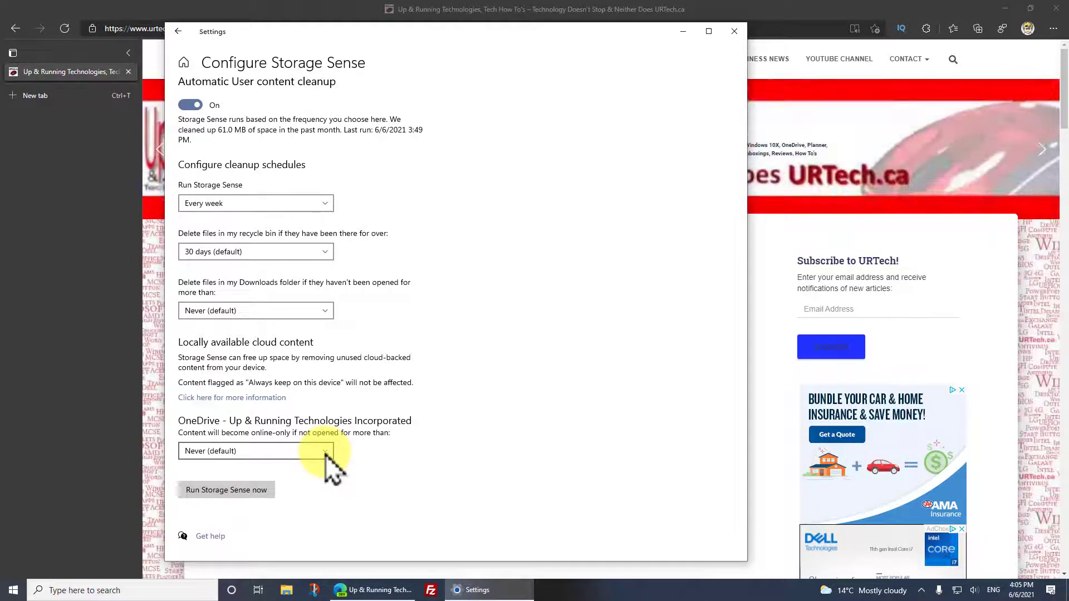
pyautogui.click(325, 452)
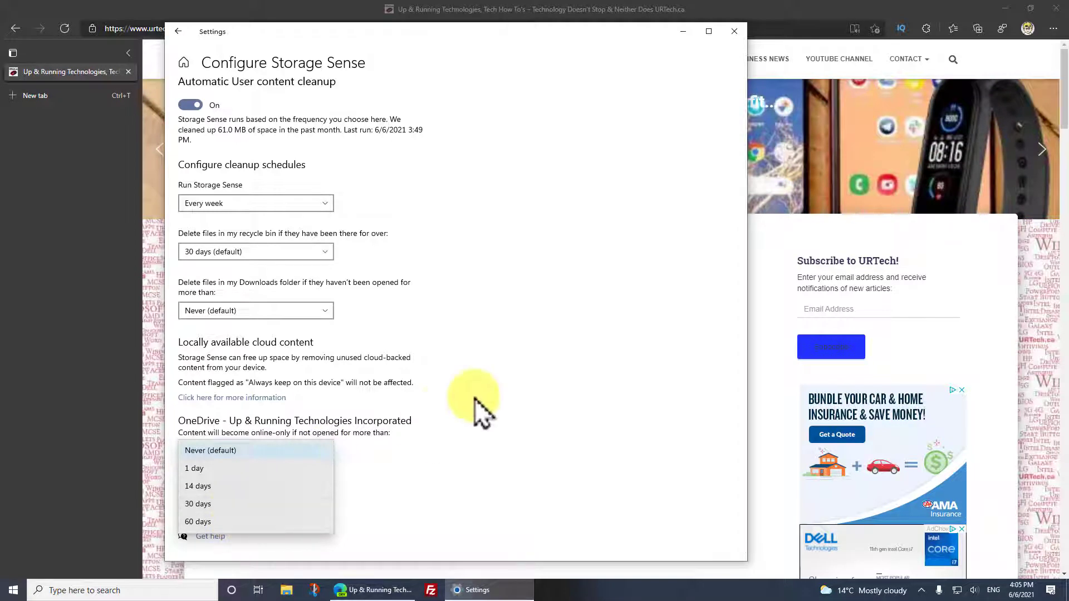
pyautogui.click(432, 409)
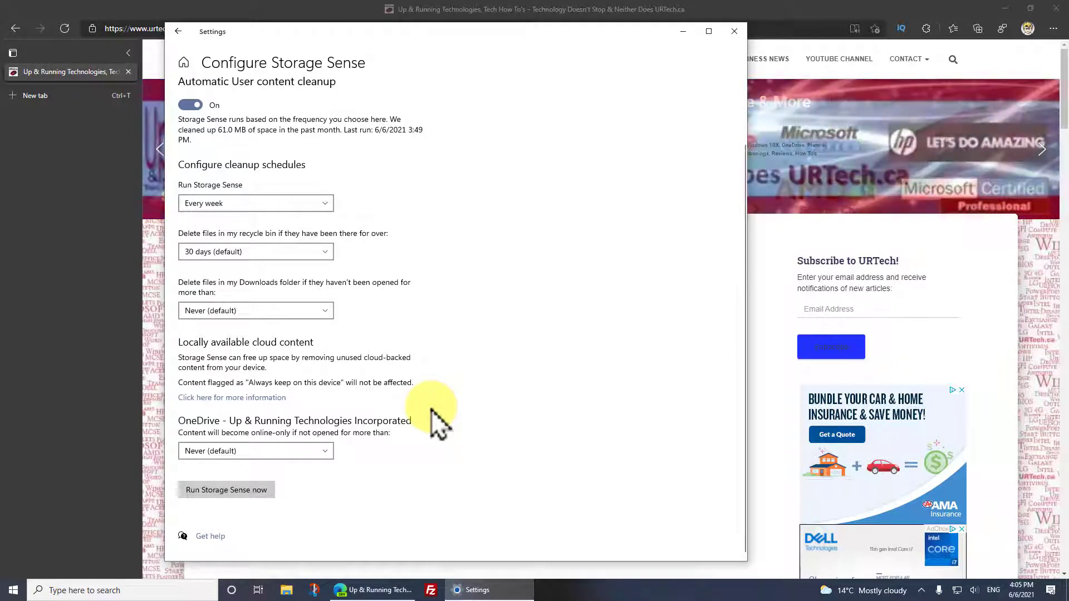
pyautogui.click(178, 31)
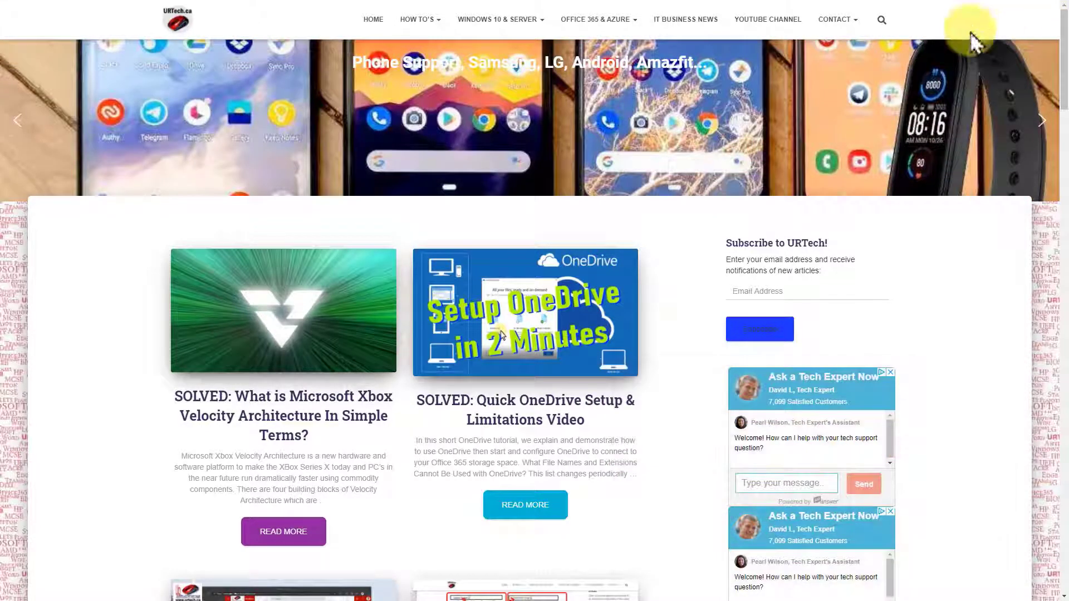
# In the browser, open the Windows 10 8 7 Vista & XP how-to category on URTech.ca and browse its articles.
pyautogui.moveTo(508, 21)
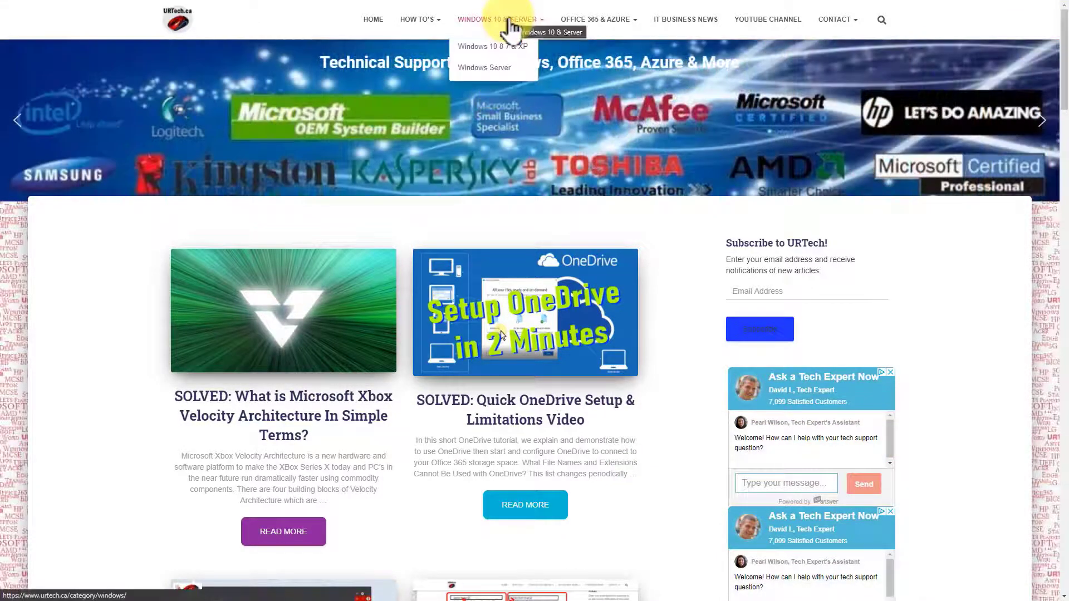
pyautogui.moveTo(586, 27)
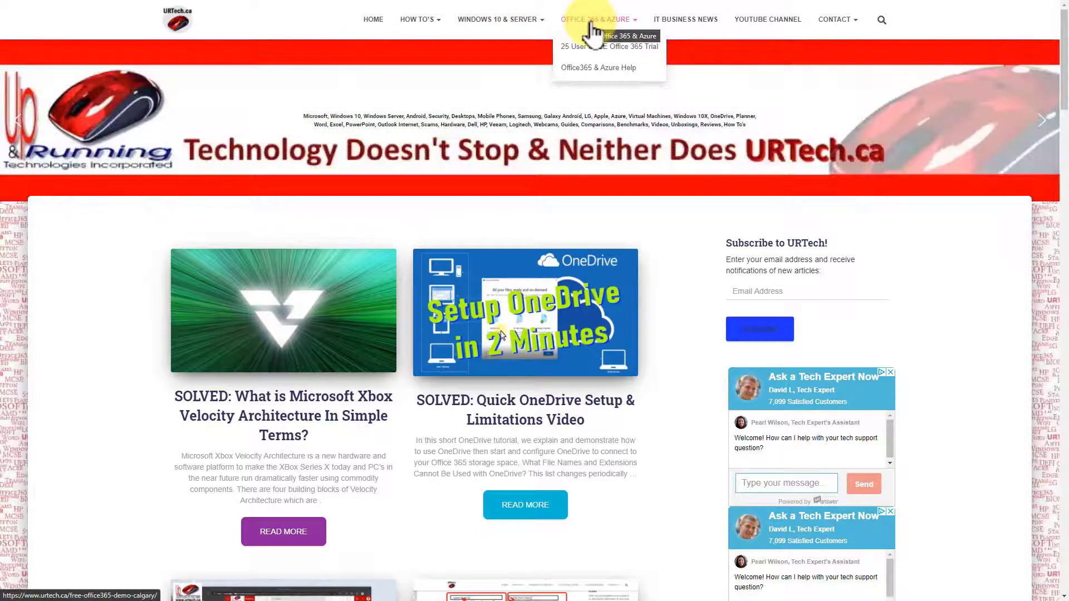
pyautogui.moveTo(423, 23)
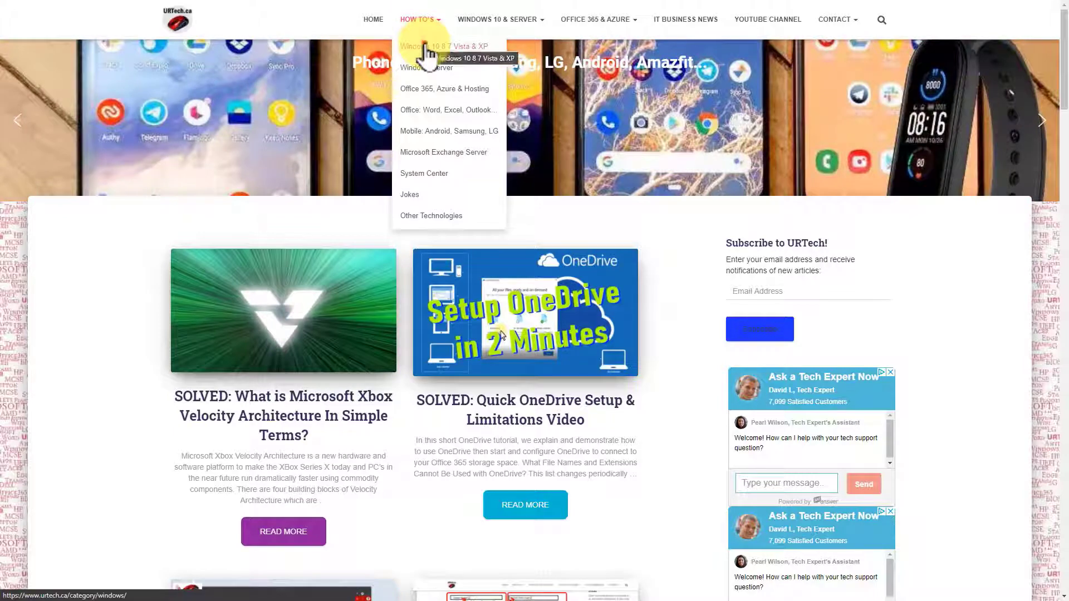
pyautogui.click(424, 44)
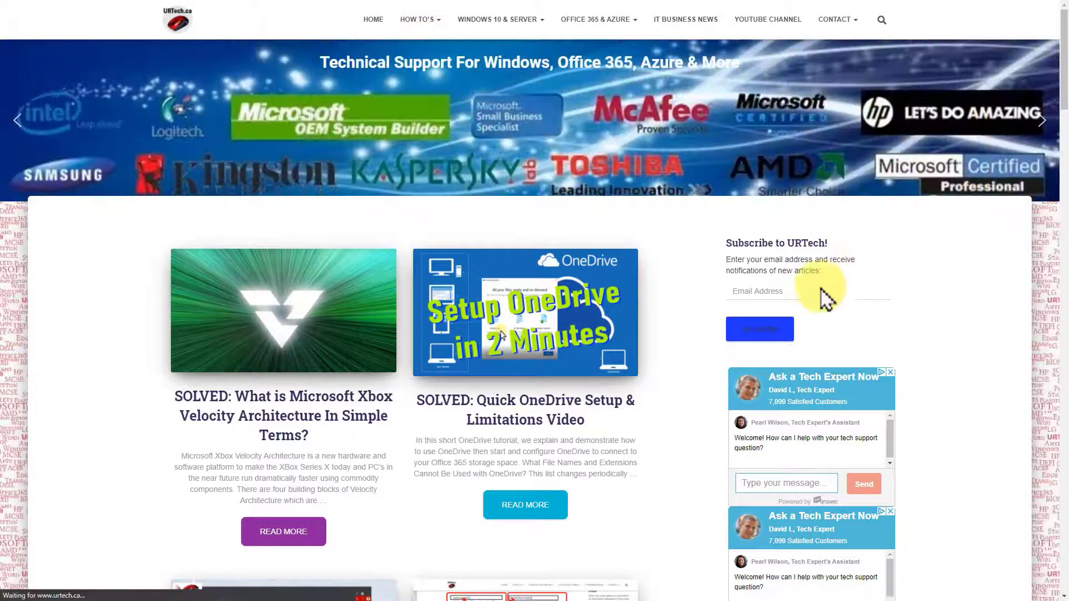
pyautogui.scroll(-8, 503, 390)
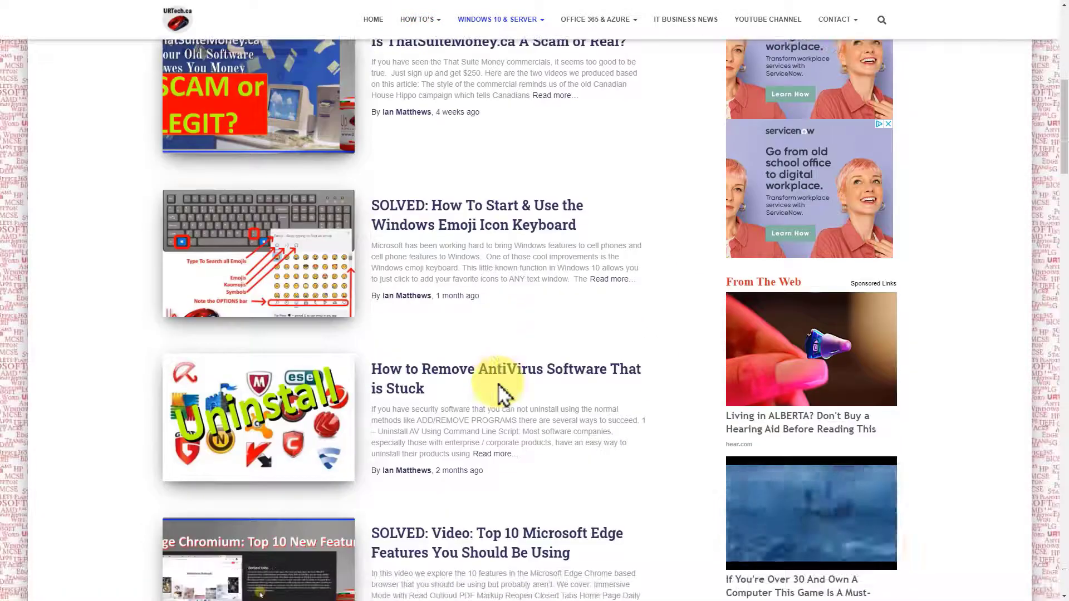
pyautogui.scroll(-3, 501, 390)
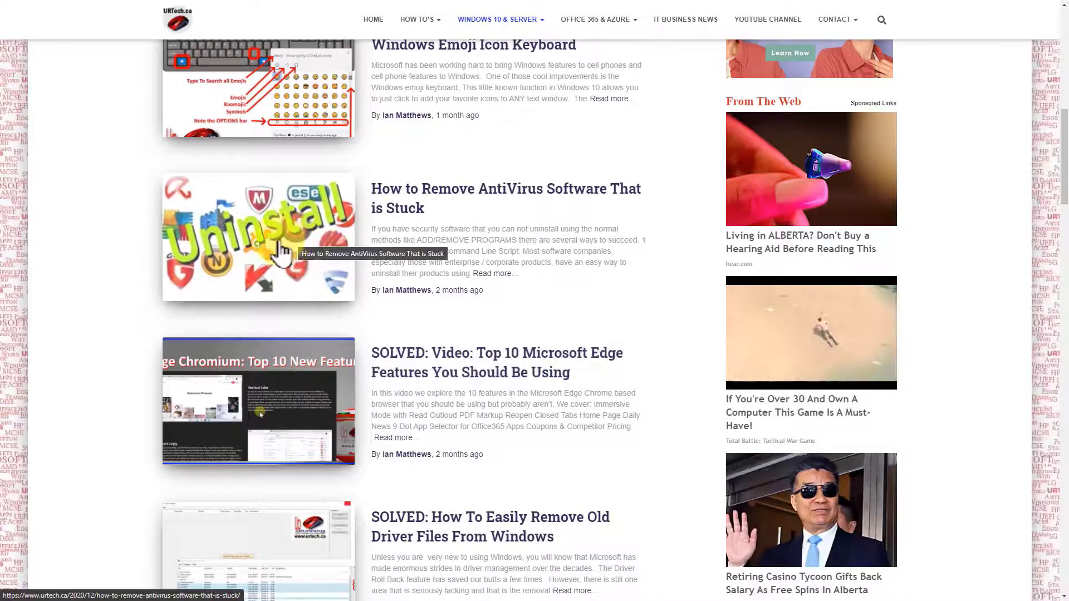
pyautogui.scroll(-3, 289, 253)
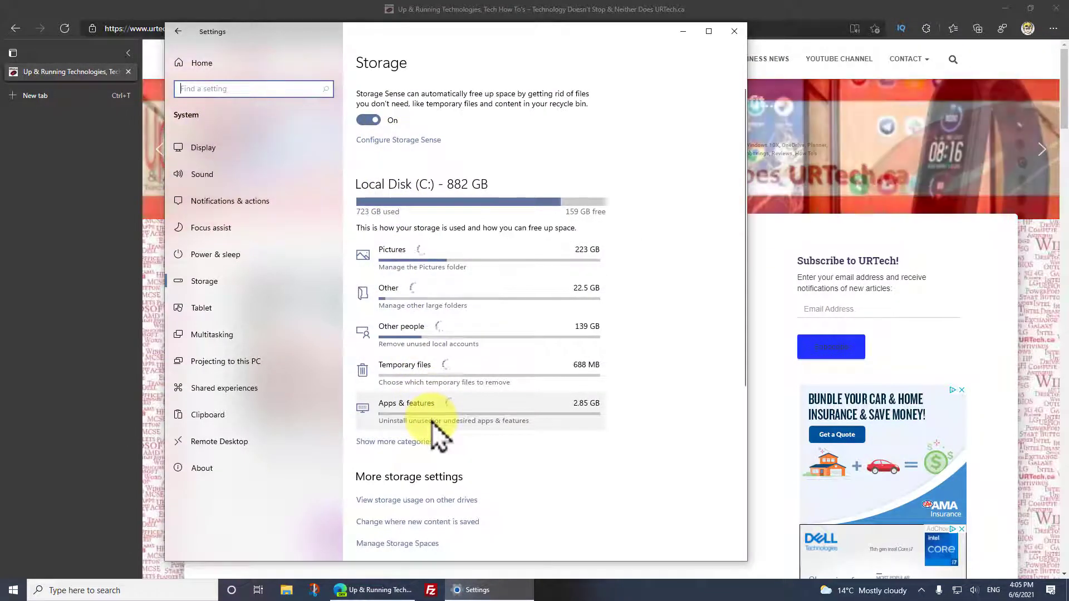
# In the Settings app's Storage page, open Optimize Drives to check drive C:'s optimization status, and close it.
pyautogui.scroll(-2, 457, 440)
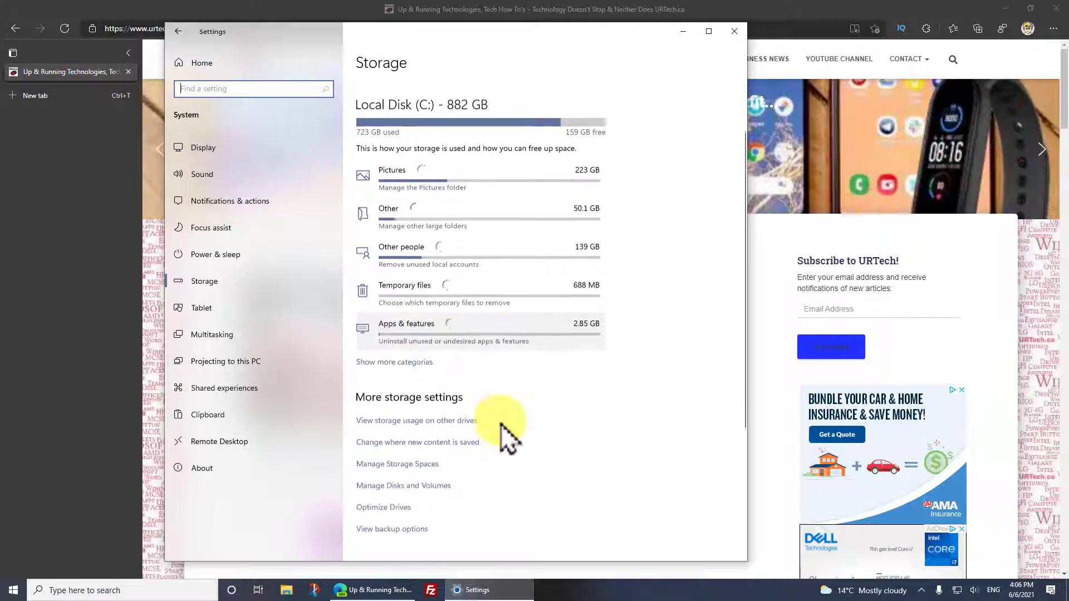
pyautogui.click(388, 508)
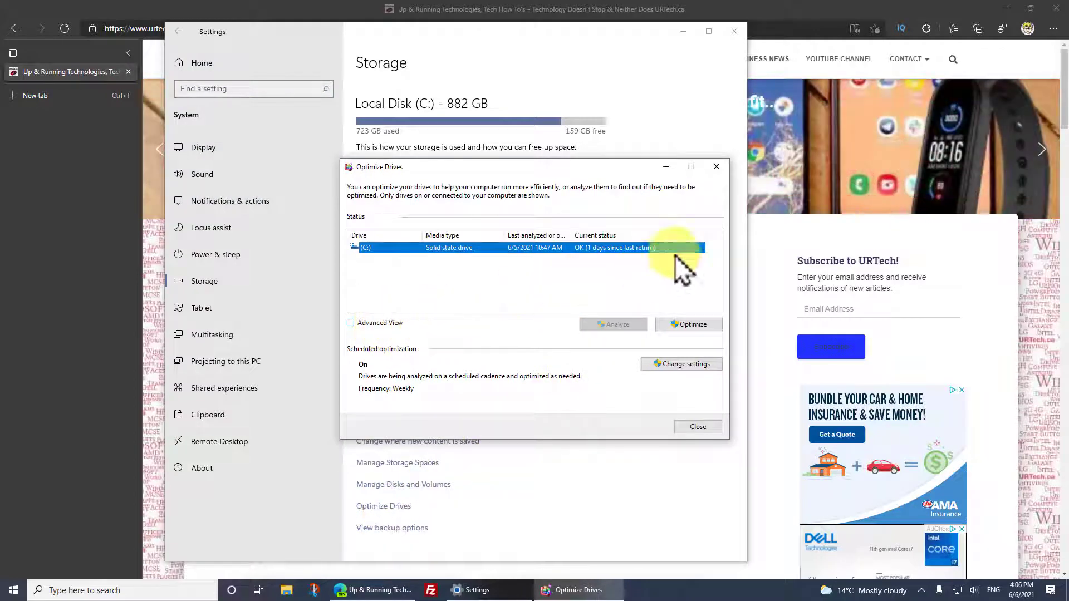
pyautogui.click(717, 166)
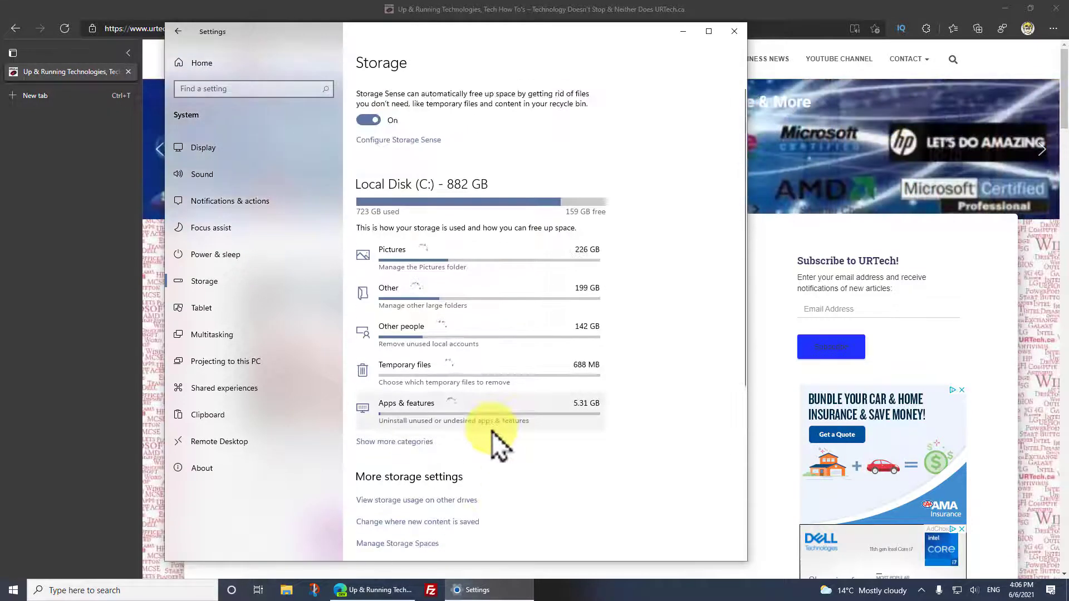
# Expand the Local Disk (C:) storage breakdown to view all categories, and collapse it again.
pyautogui.click(392, 361)
pyautogui.scroll(-5, 616, 425)
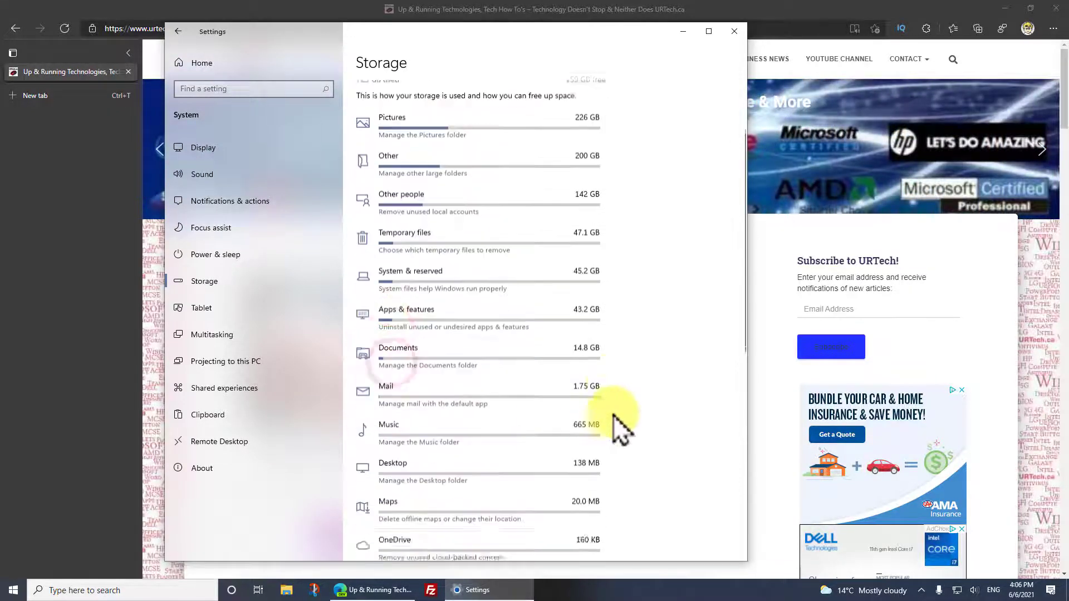
pyautogui.click(415, 345)
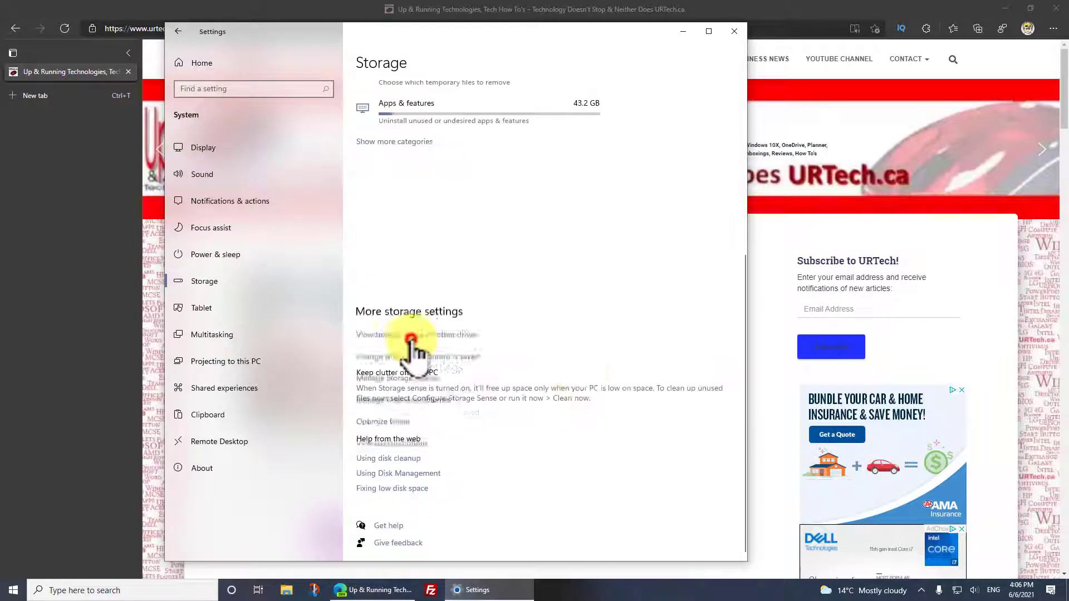
pyautogui.scroll(3, 583, 382)
pyautogui.scroll(3, 579, 384)
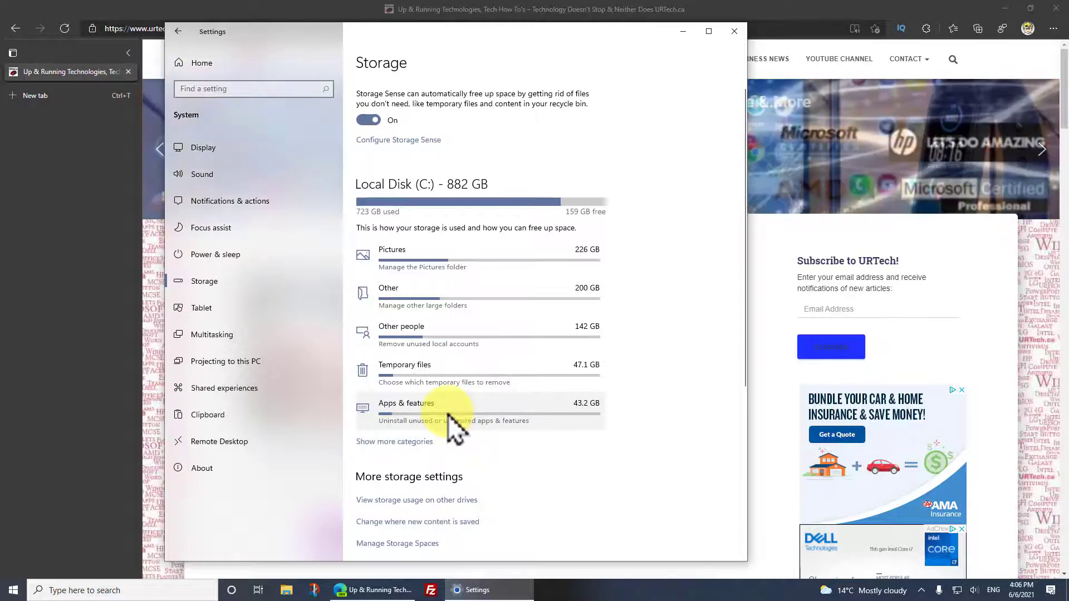
# Open Apps & features from the storage breakdown and review the sizes of the installed apps.
pyautogui.click(448, 414)
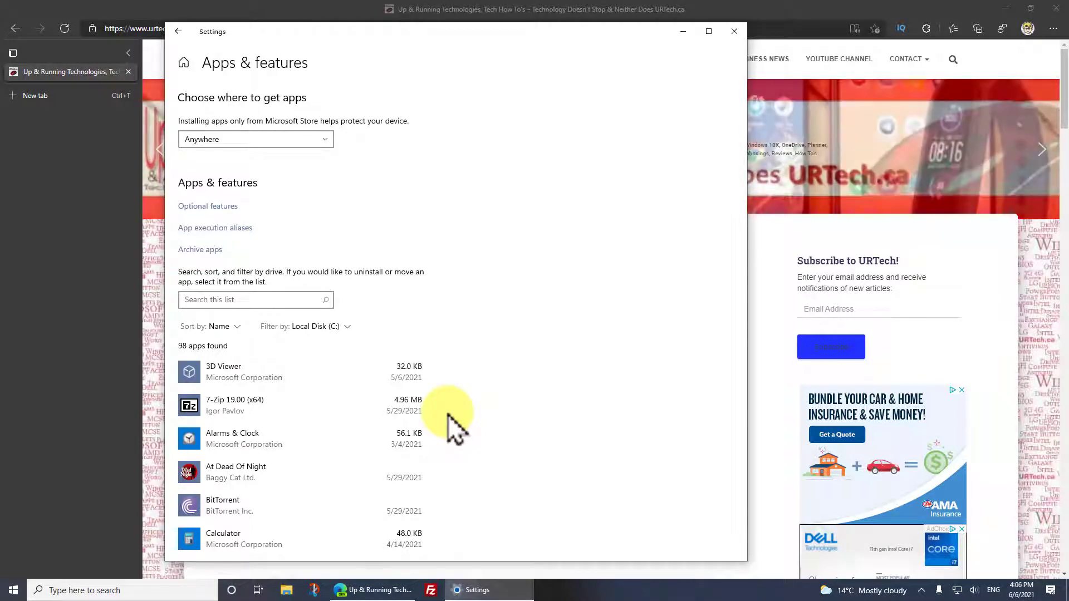
pyautogui.scroll(-15, 448, 415)
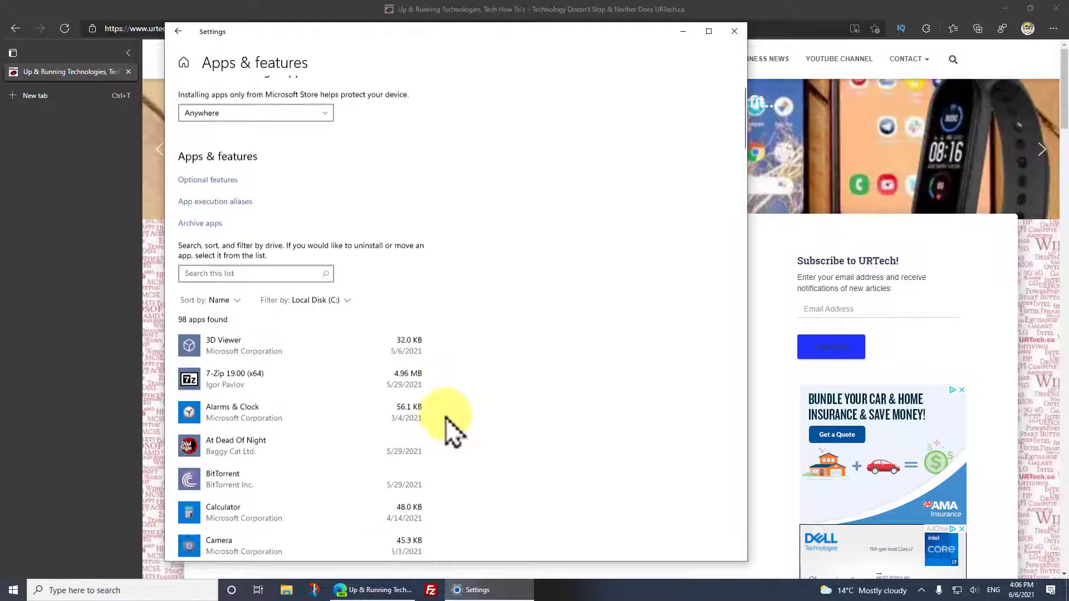
pyautogui.scroll(-15, 454, 421)
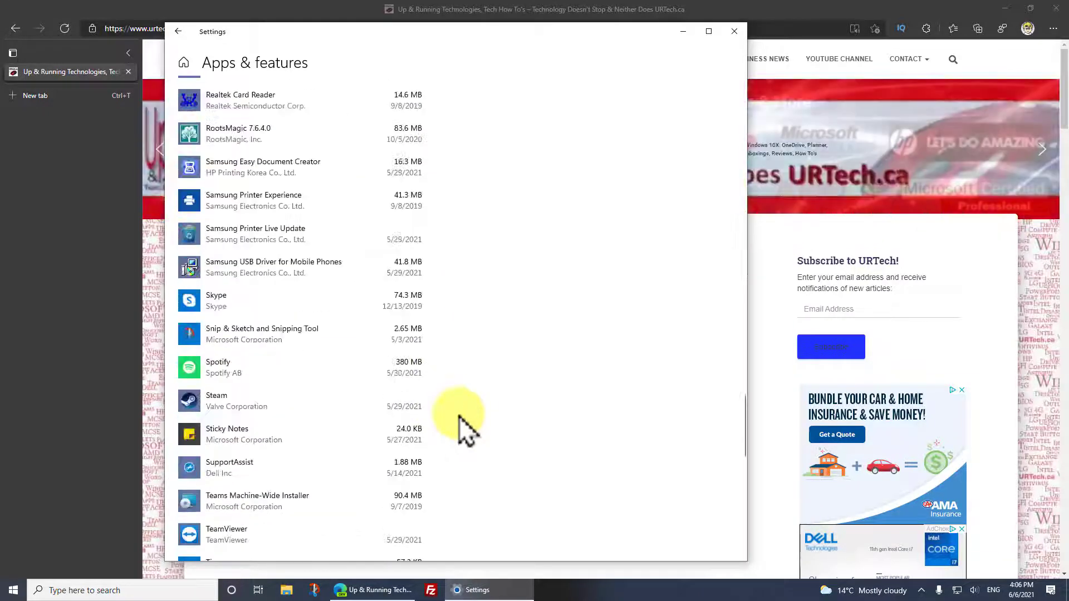
pyautogui.scroll(5, 245, 184)
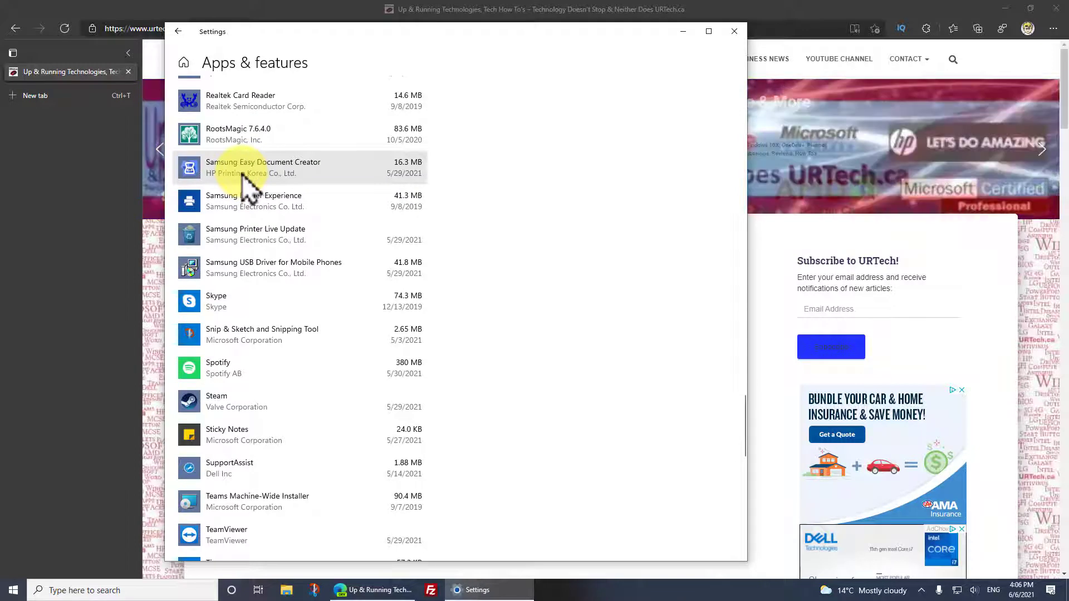
# Expand the entries for Samsung Easy Document Creator, Samsung Printer Experience, Samsung Printer Live Update and 3D Viewer to view their uninstall options.
pyautogui.click(243, 174)
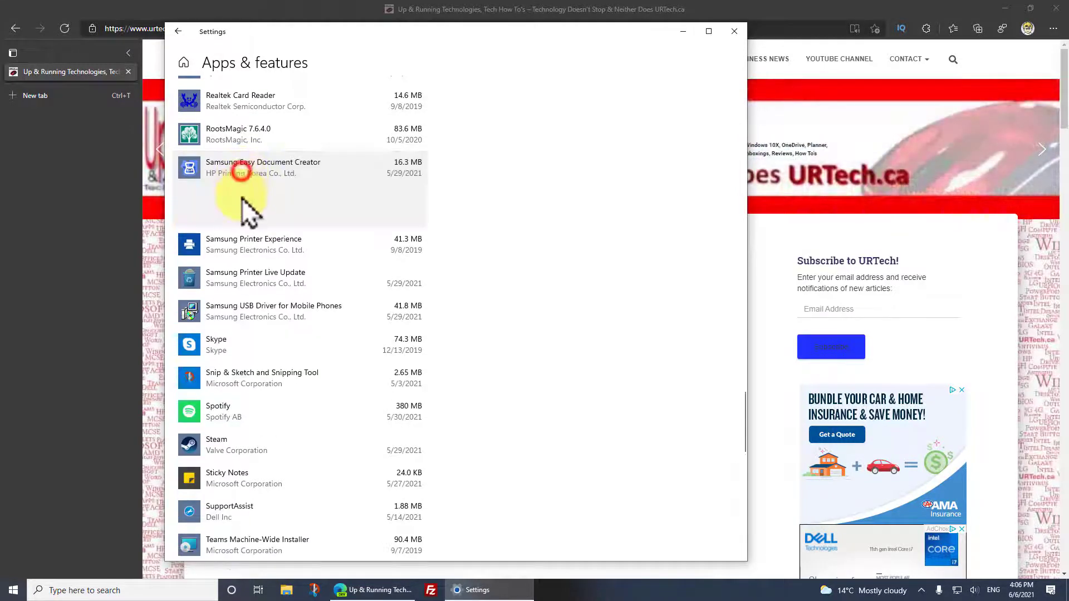
pyautogui.click(248, 246)
pyautogui.click(306, 279)
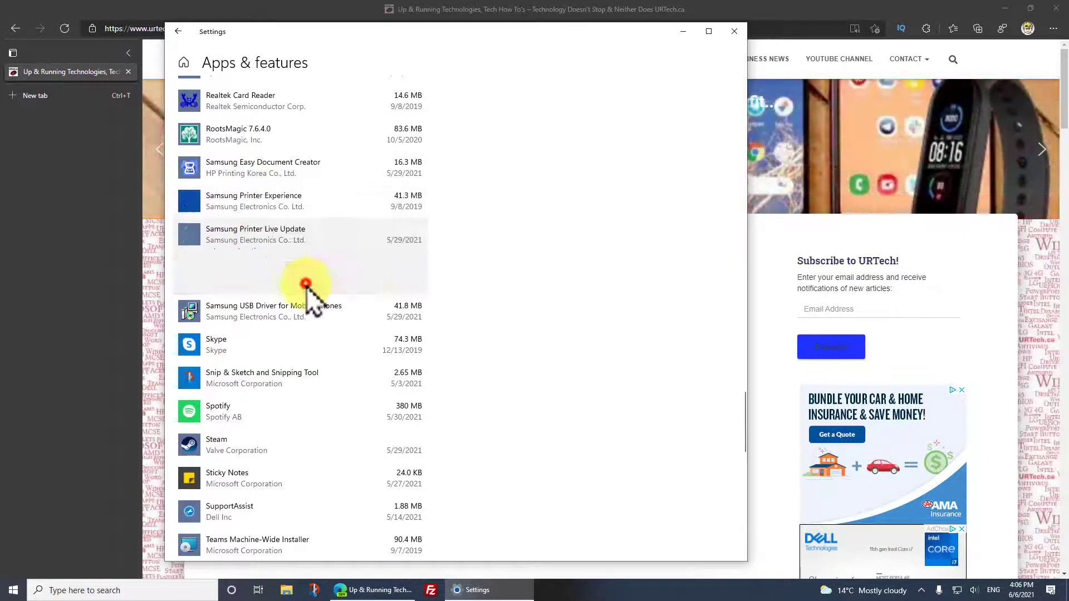
pyautogui.scroll(8, 490, 317)
pyautogui.scroll(20, 486, 301)
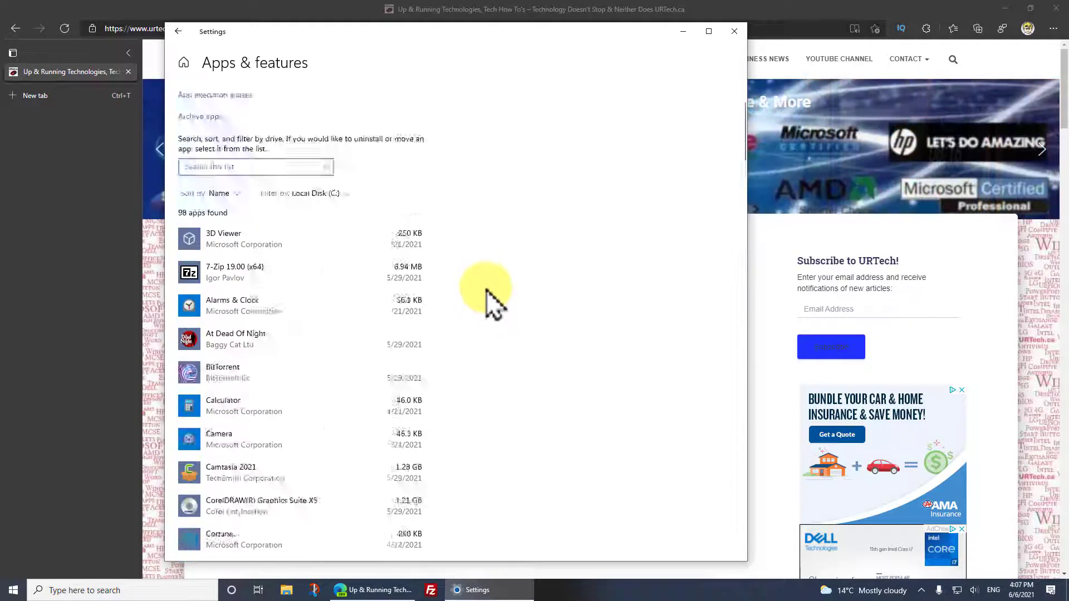
pyautogui.click(340, 379)
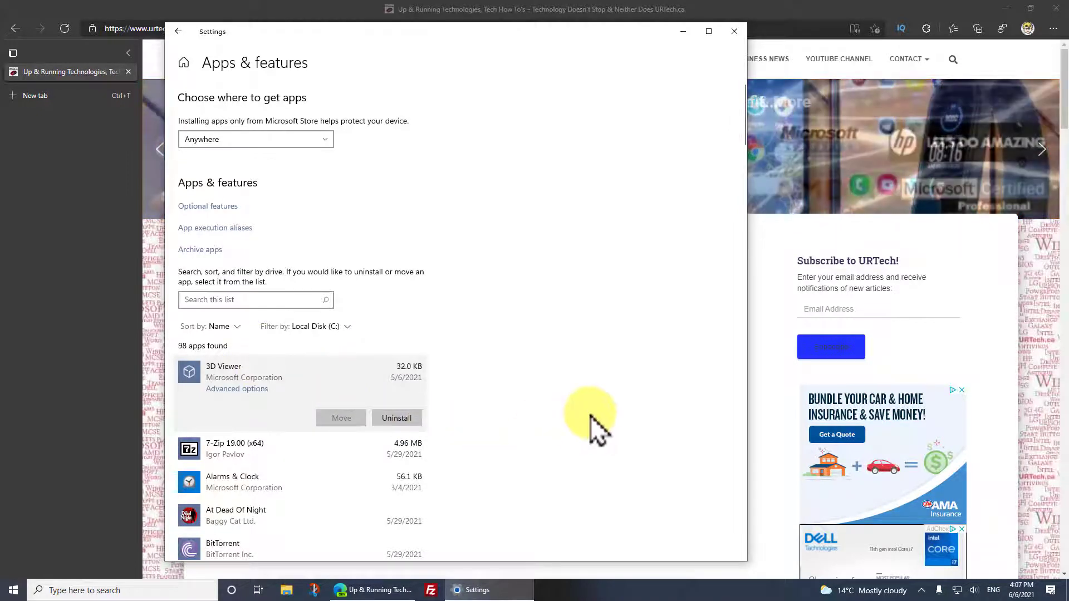
# Look through the installed apps, expanding Mixed Reality Portal and paint.net to view their uninstall options, and return to the Storage page.
pyautogui.scroll(-20, 590, 417)
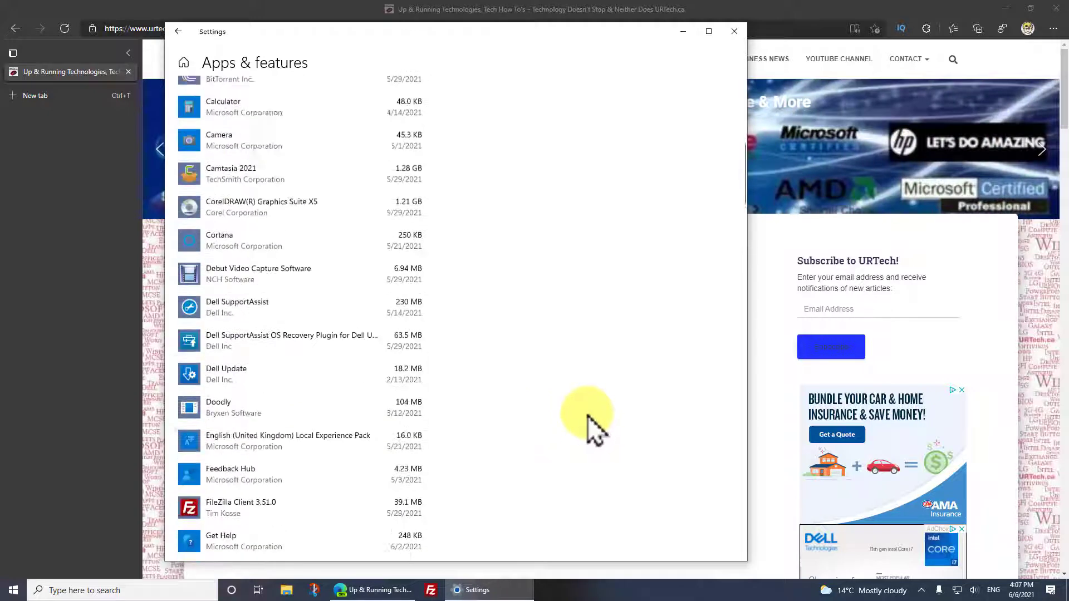
pyautogui.scroll(-8, 586, 418)
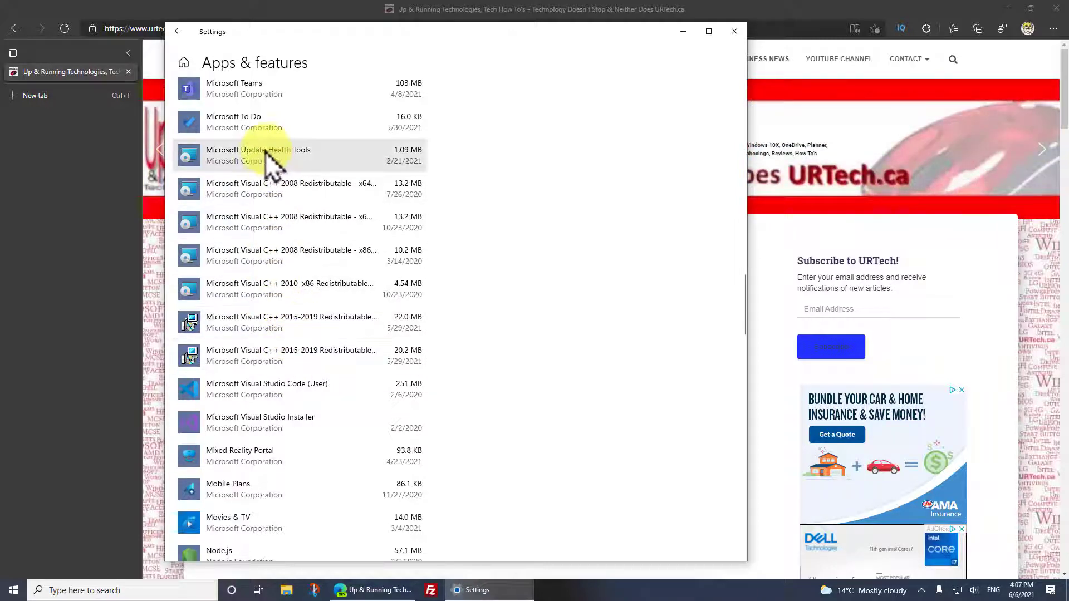
pyautogui.scroll(-3, 277, 406)
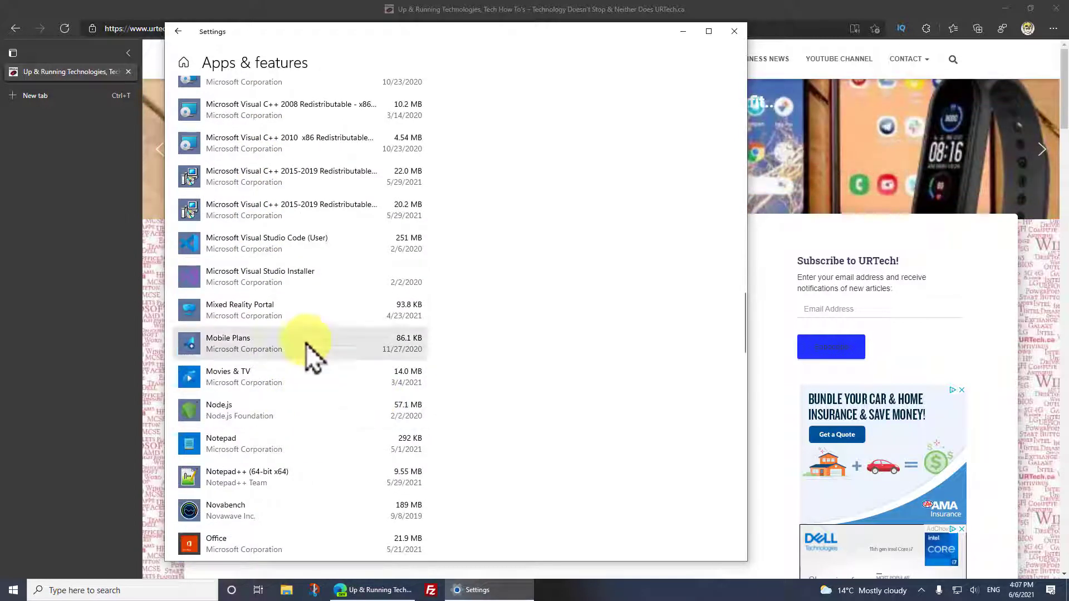
pyautogui.click(286, 319)
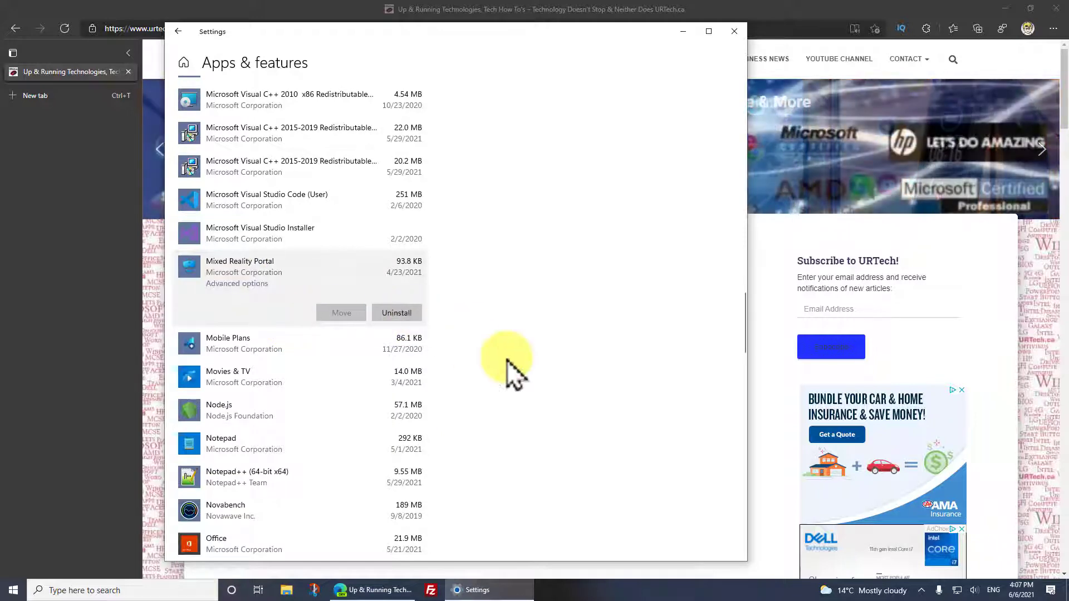
pyautogui.scroll(-6, 488, 404)
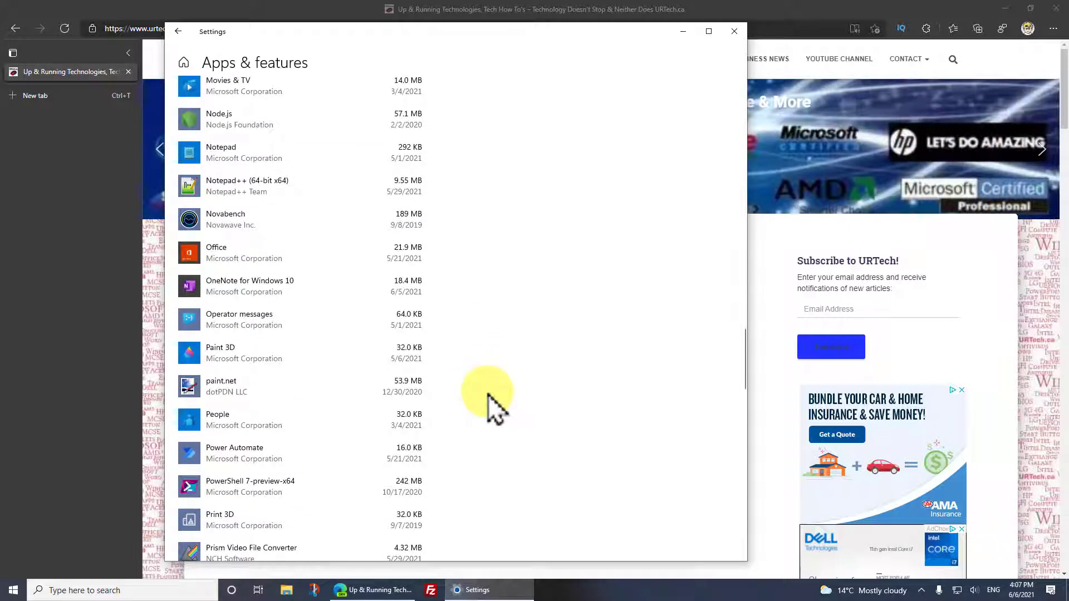
pyautogui.scroll(-5, 489, 404)
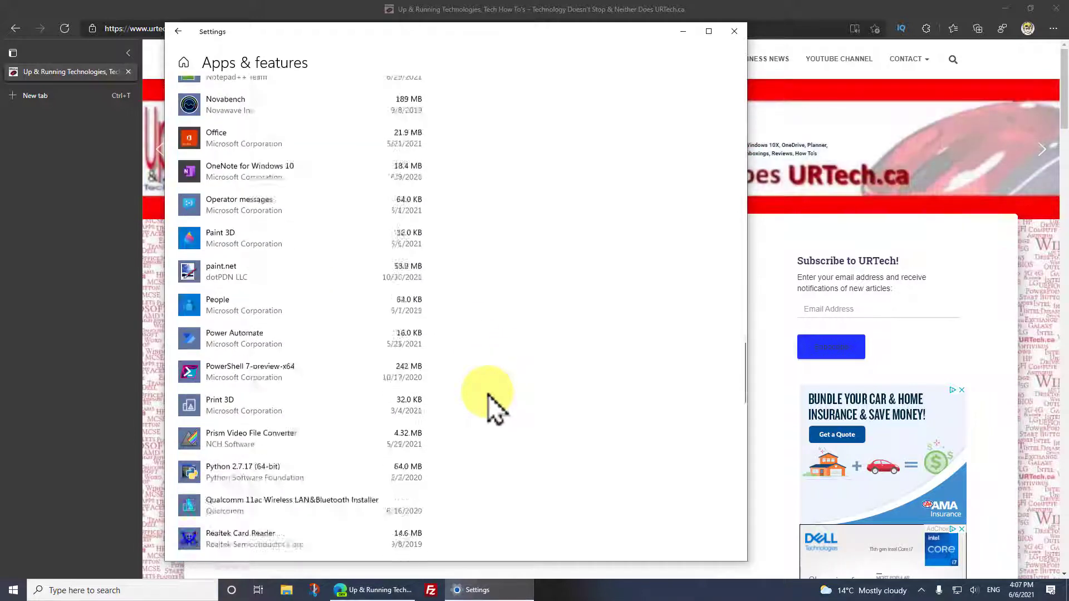
pyautogui.click(260, 169)
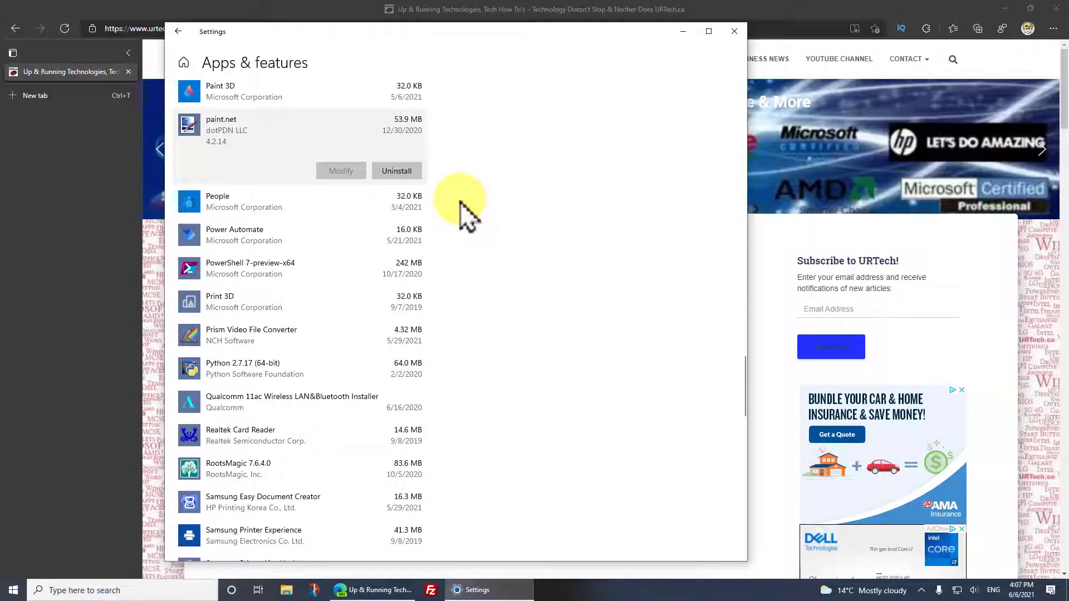
pyautogui.scroll(-7, 486, 294)
pyautogui.scroll(15, 486, 294)
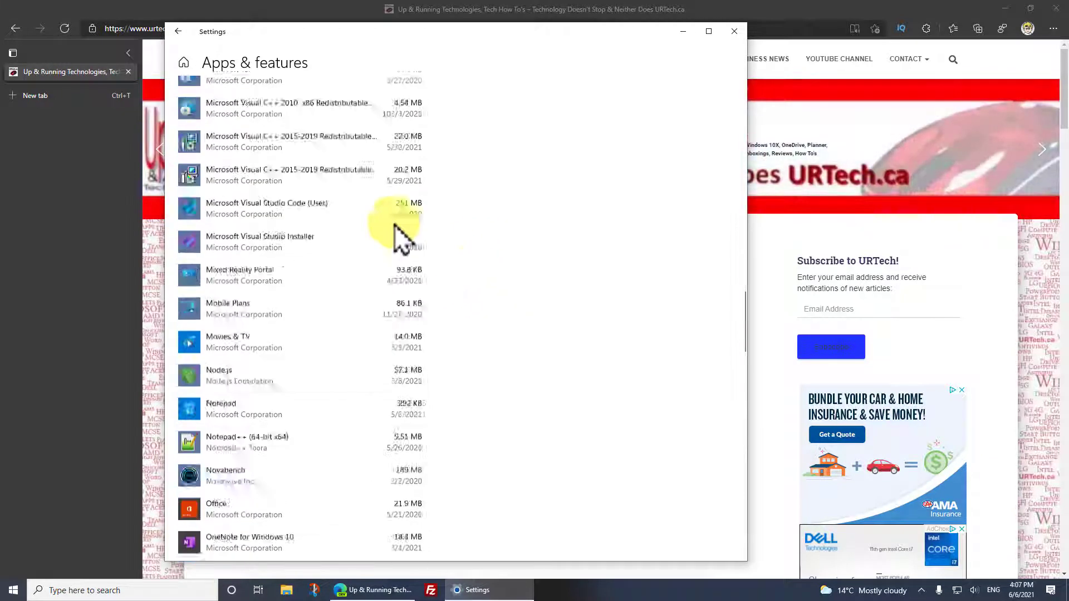
pyautogui.click(177, 34)
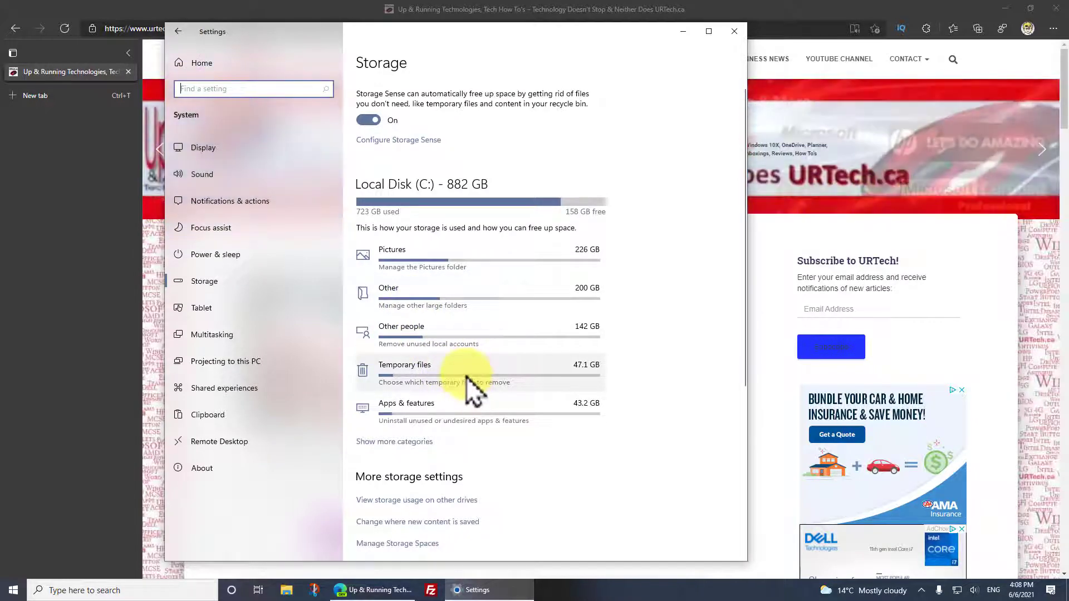
# Open Temporary files from the storage breakdown and mark Recycle Bin and Previous Windows installation(s) for removal.
pyautogui.click(466, 377)
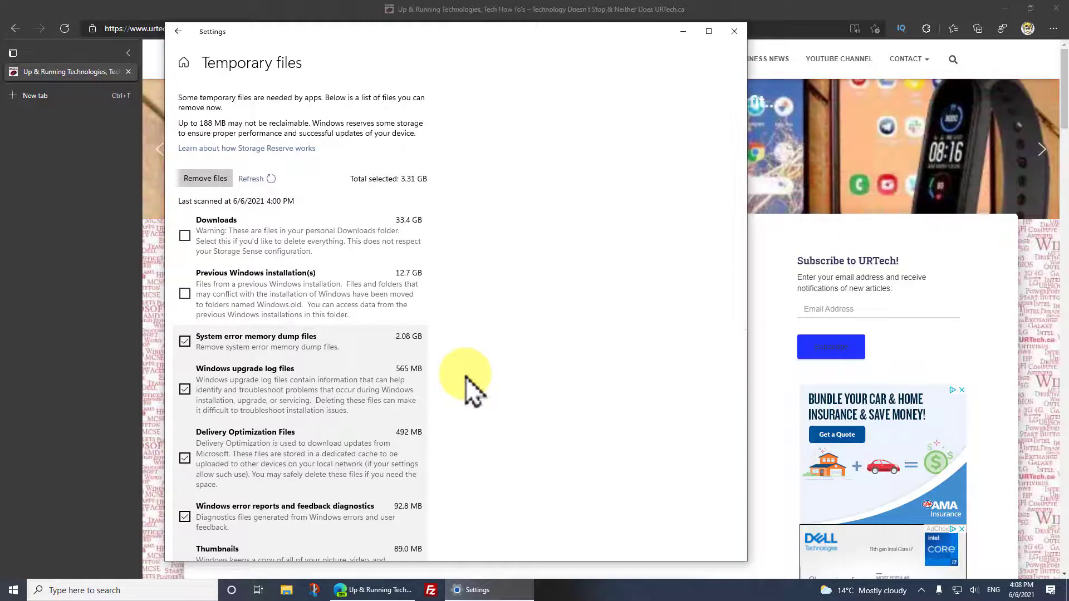
pyautogui.scroll(-6, 468, 379)
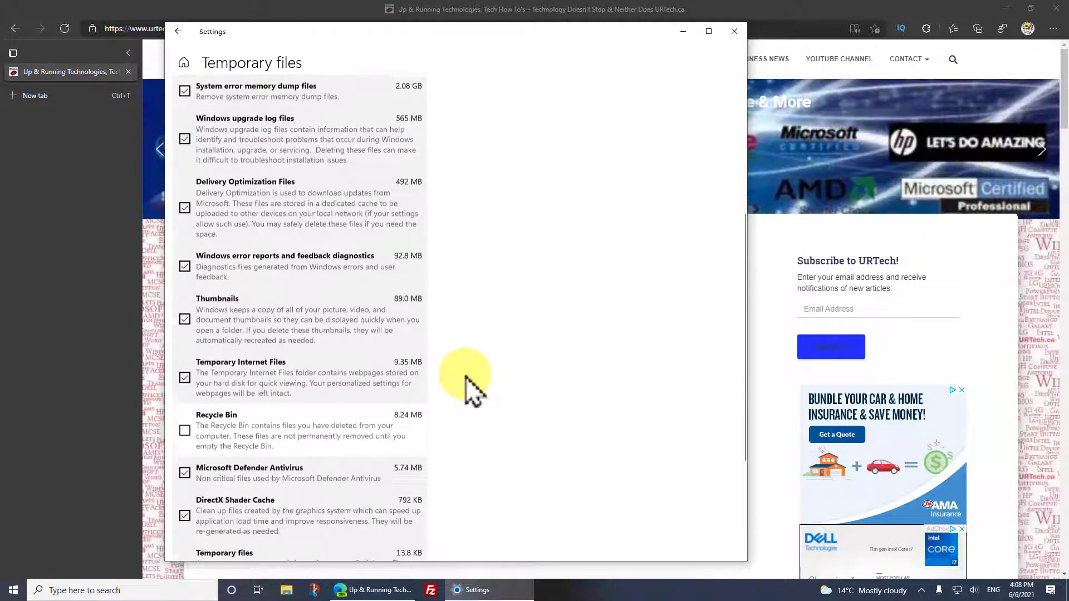
pyautogui.scroll(1, 465, 377)
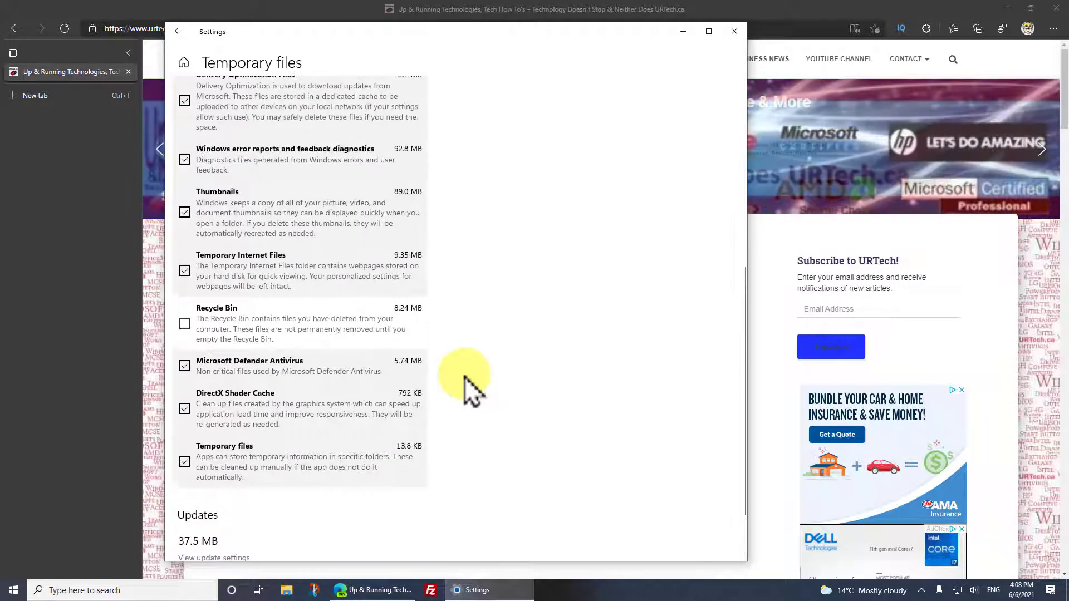
pyautogui.click(185, 325)
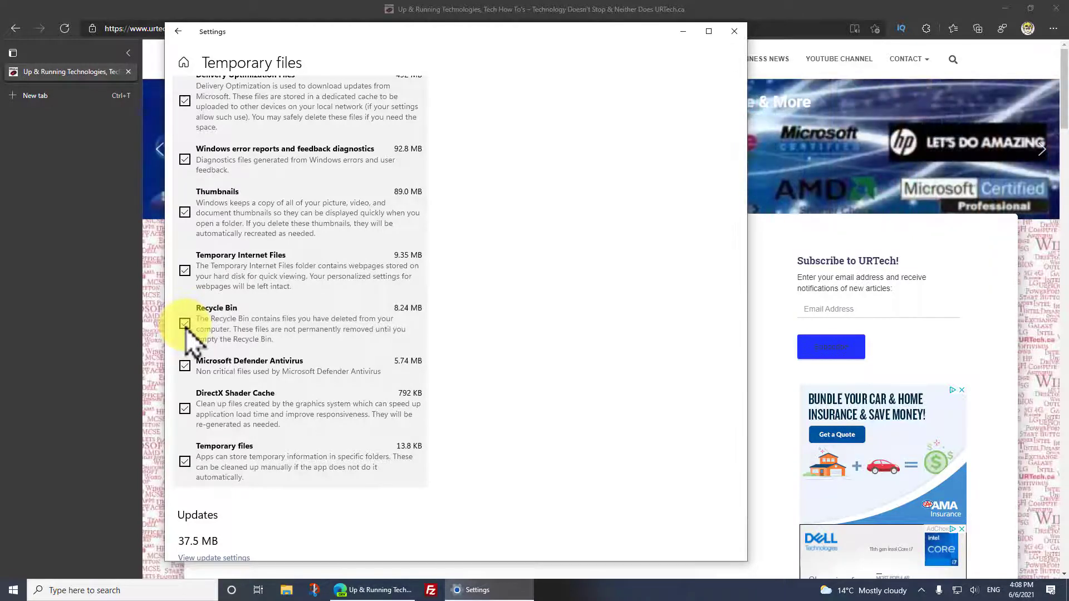
pyautogui.scroll(5, 301, 320)
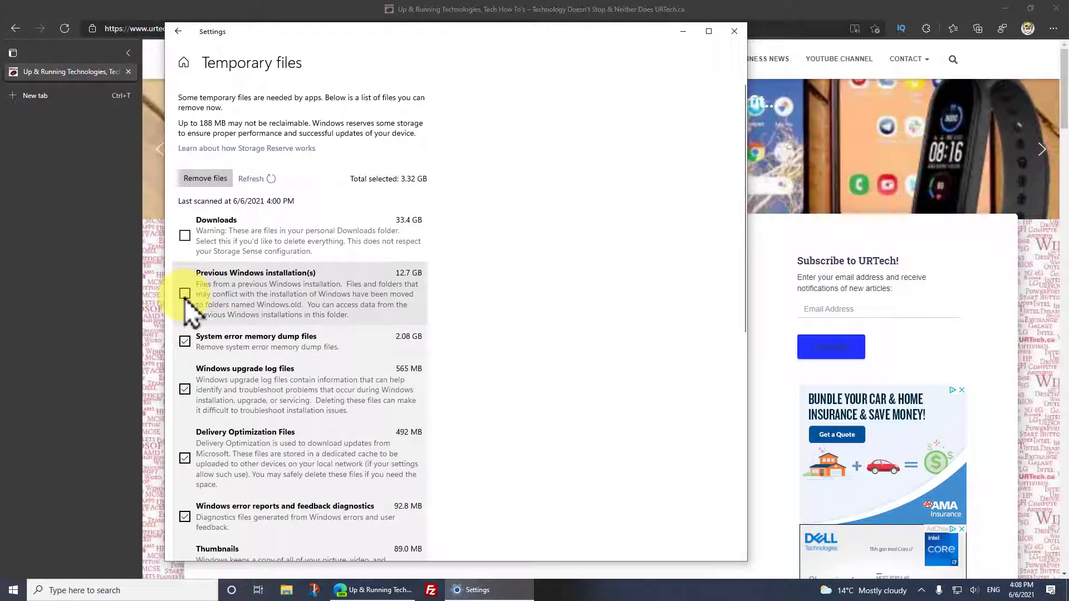
pyautogui.click(185, 294)
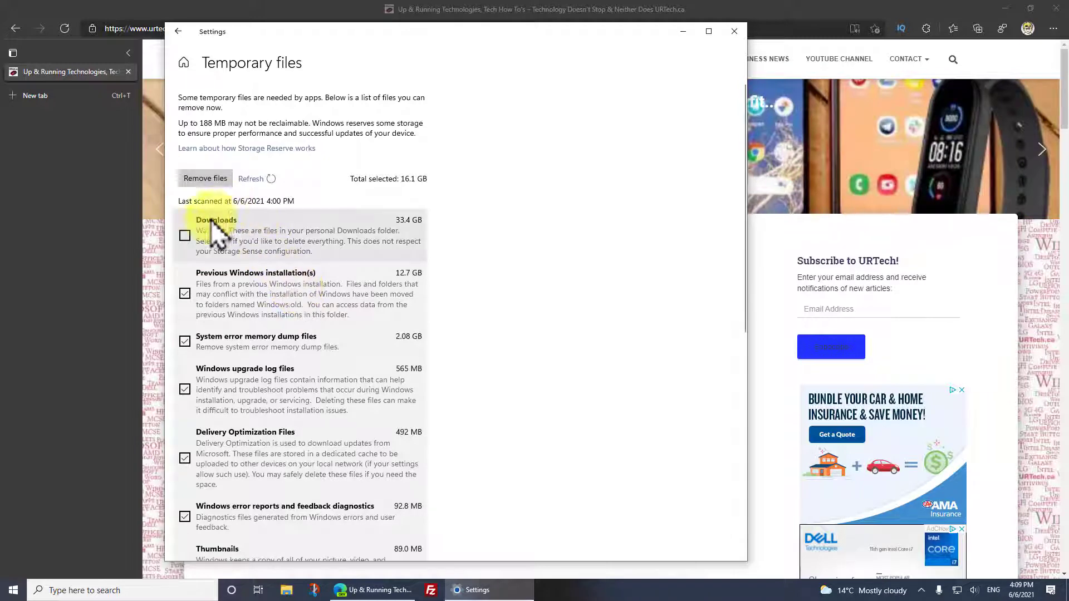
pyautogui.click(221, 238)
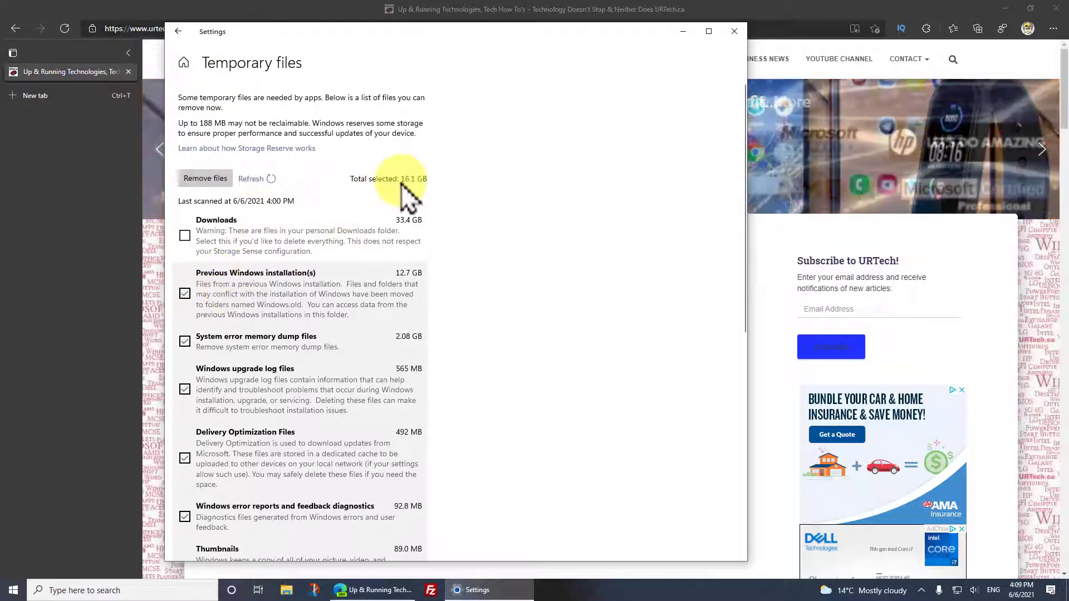
# Open File Explorer at This PC, go back to Settings to review the temporary file categories, and return to the Storage page.
pyautogui.click(287, 592)
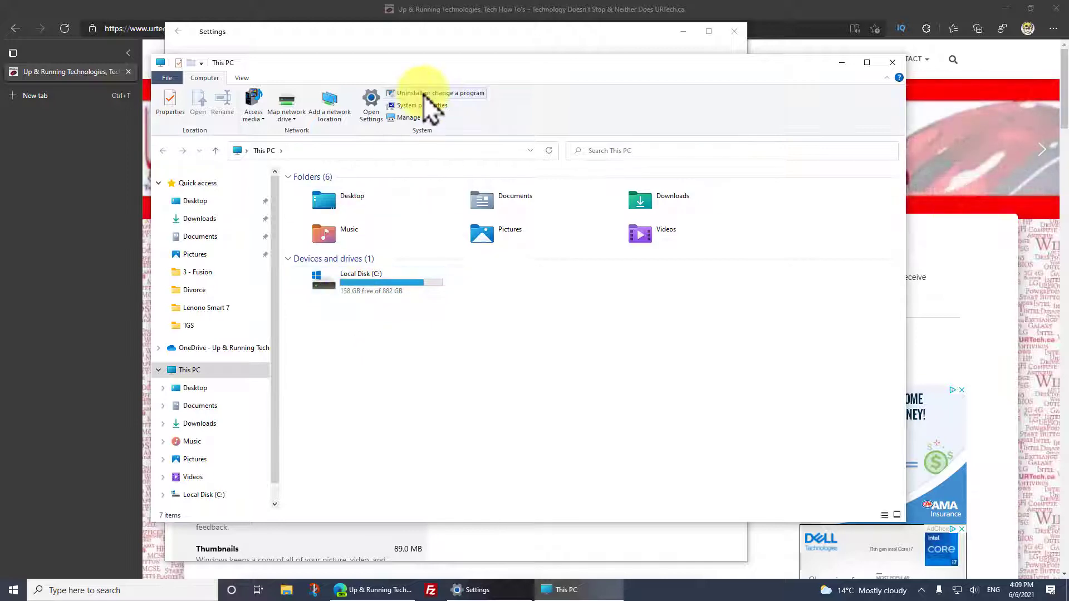
pyautogui.click(487, 37)
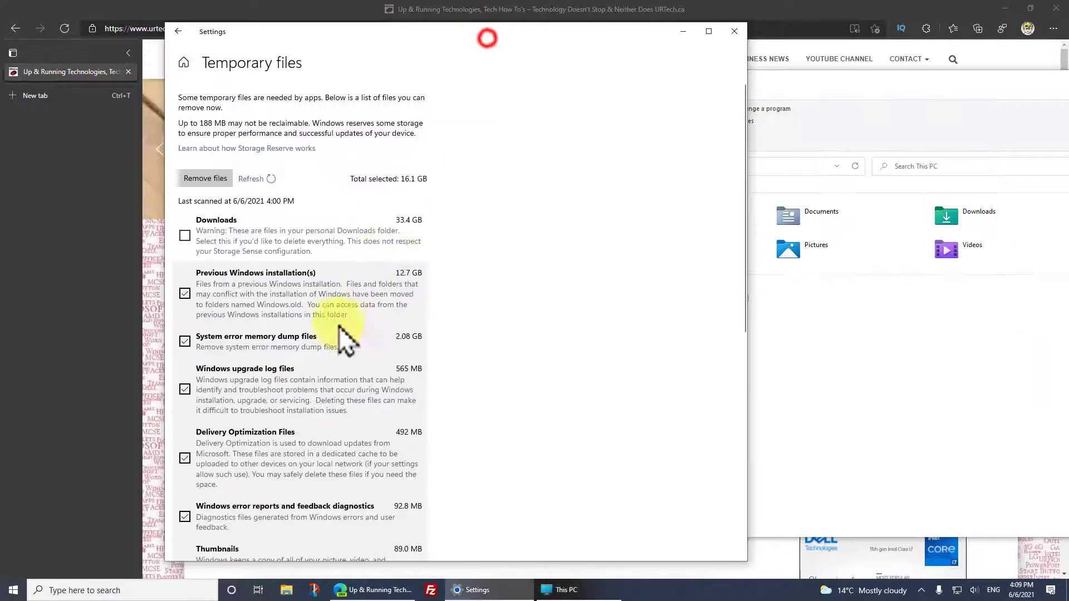
pyautogui.scroll(-6, 299, 328)
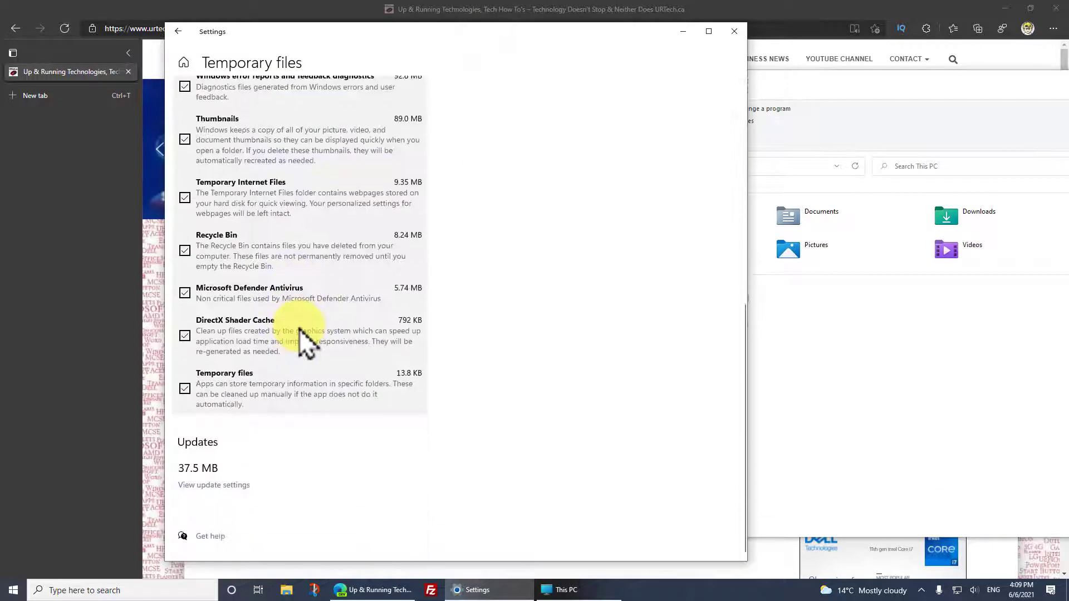
pyautogui.scroll(6, 299, 329)
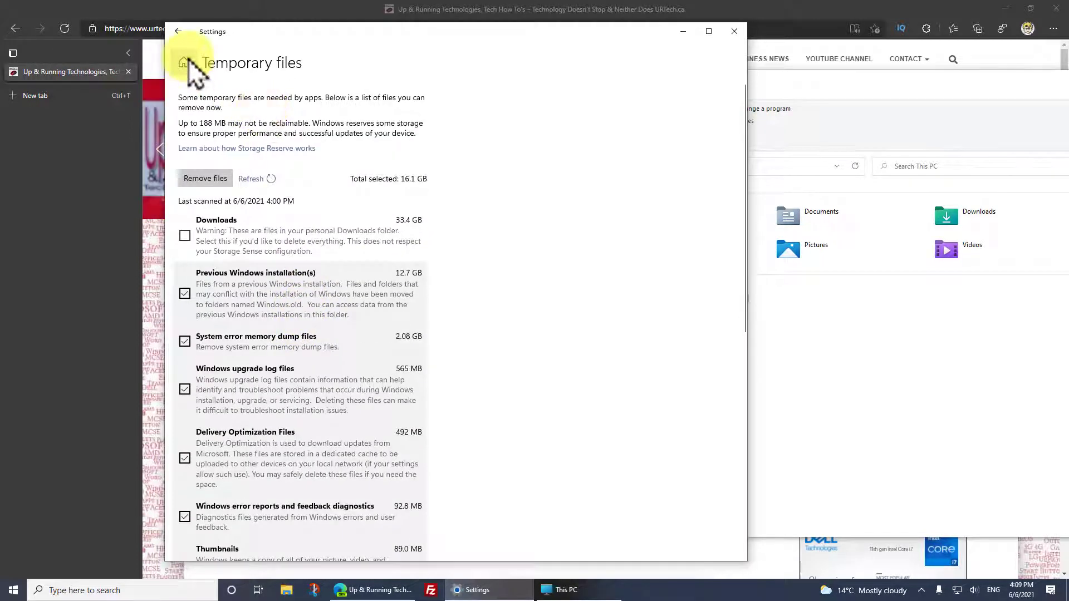
pyautogui.click(178, 33)
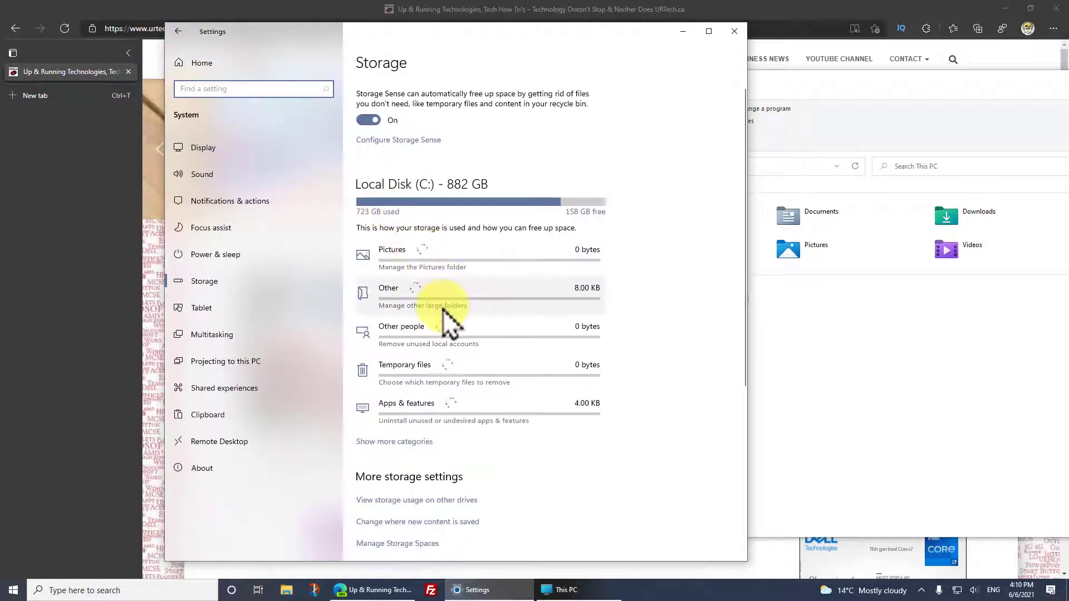
# Open Other people's account management, expand the other user's account to view its removal option, and return to the Storage page.
pyautogui.click(443, 339)
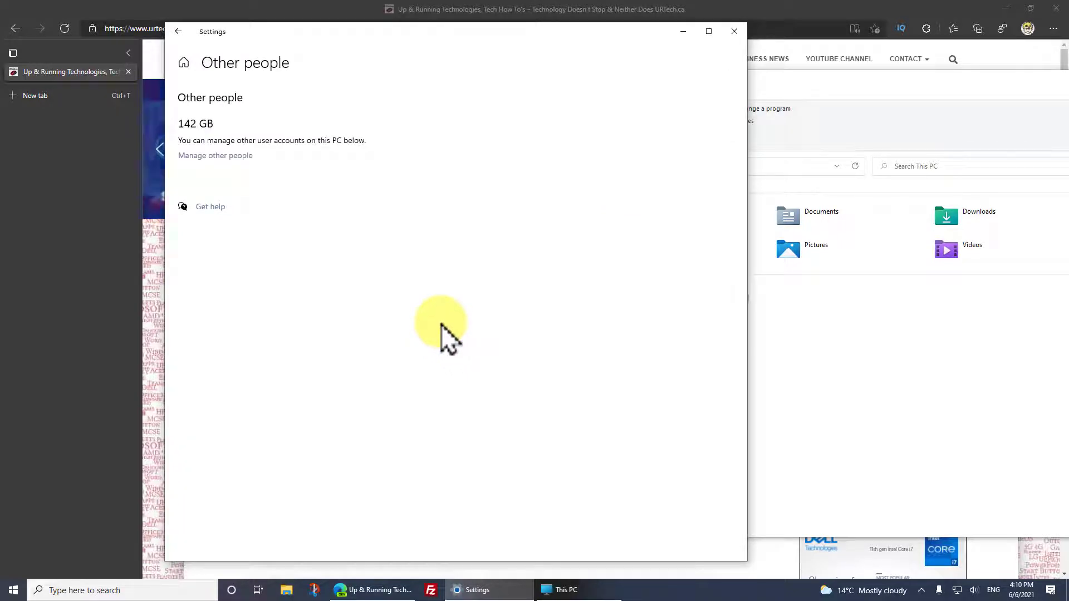
pyautogui.click(222, 157)
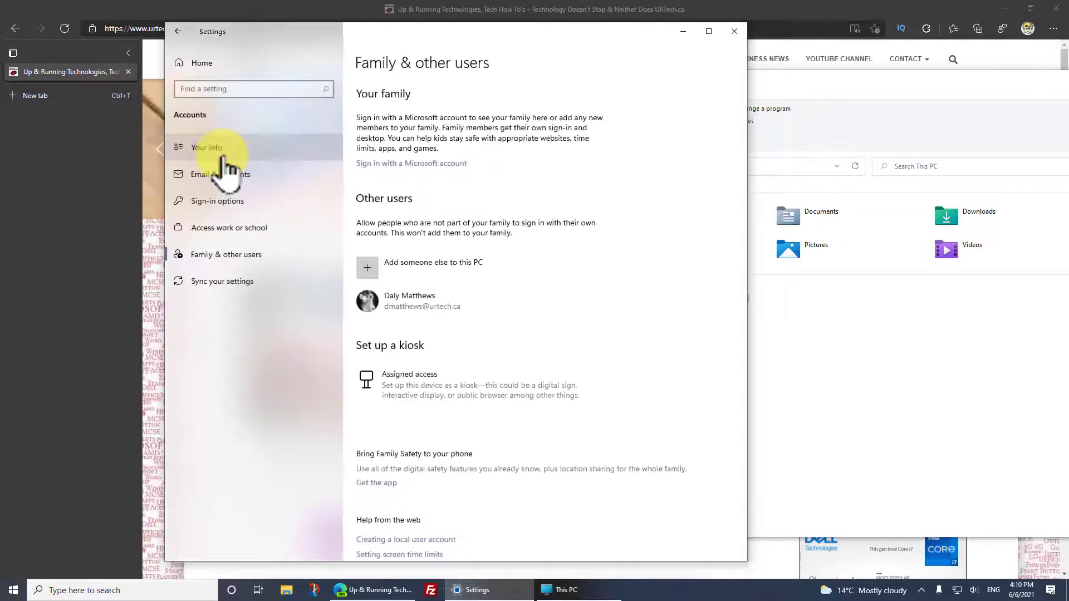
pyautogui.click(442, 308)
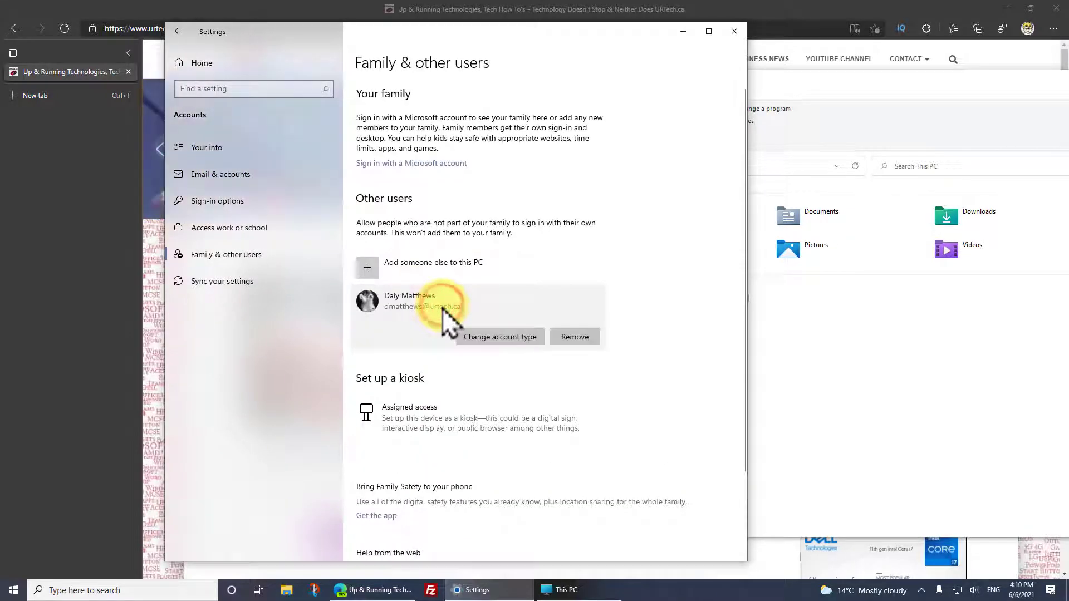
pyautogui.click(178, 34)
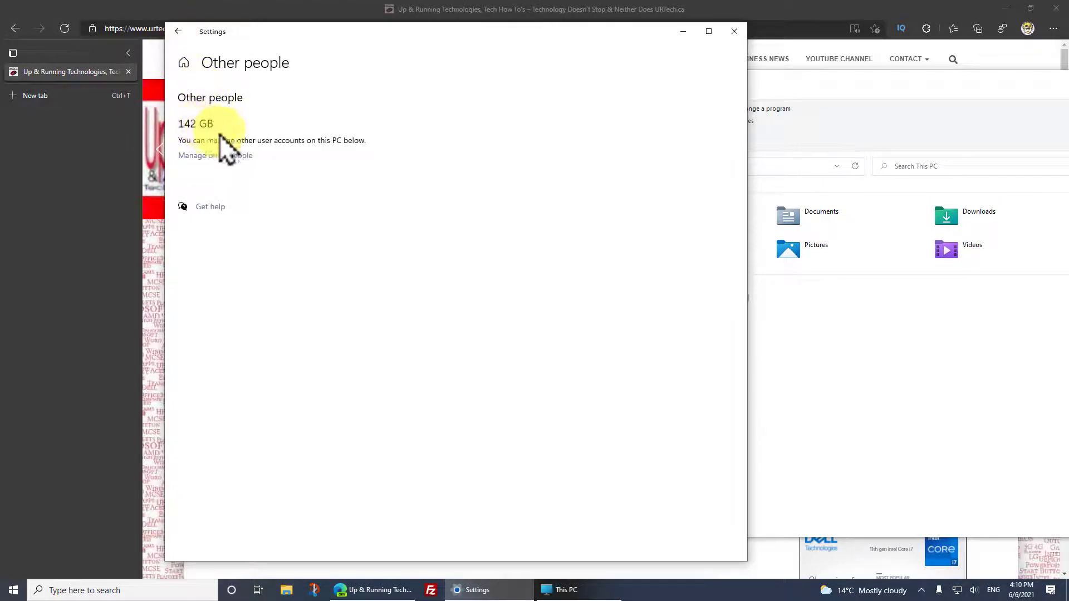
pyautogui.click(178, 34)
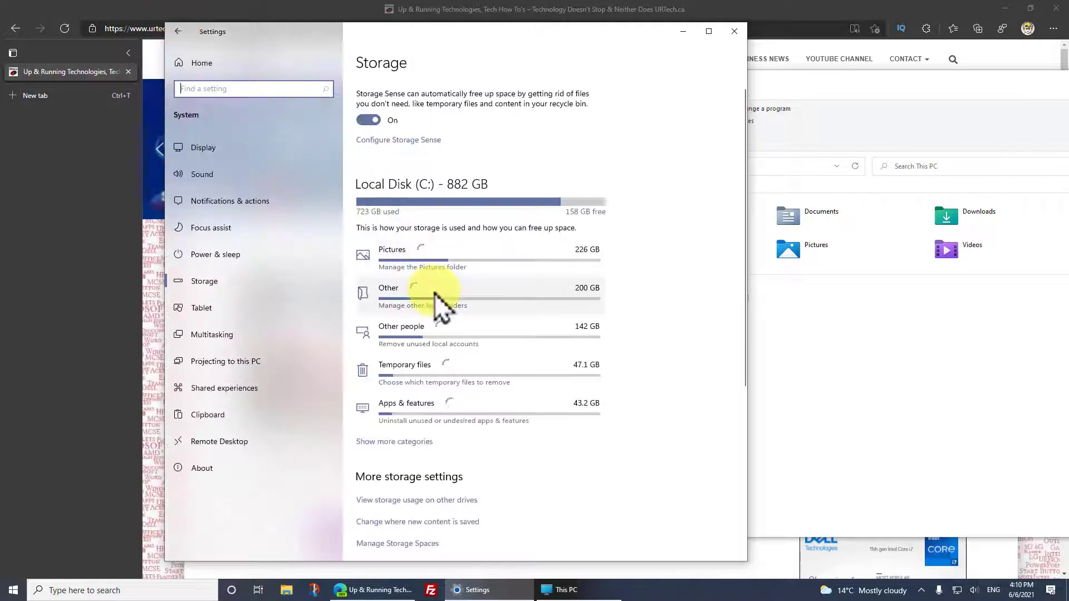
# Open the Other category to examine the largest uncategorized folders on drive C, and return to the Storage page.
pyautogui.click(435, 295)
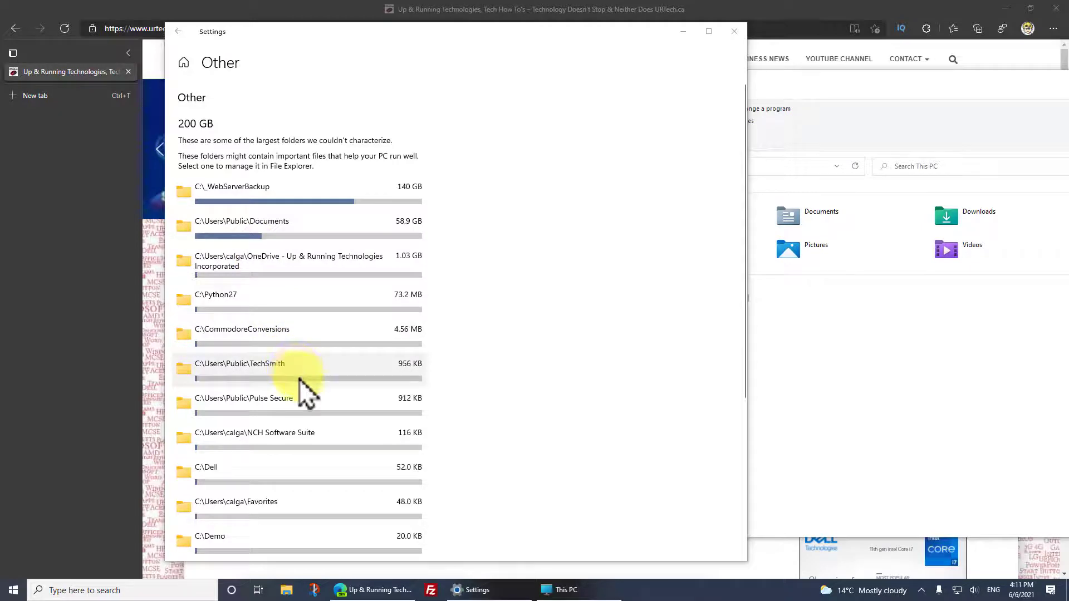
pyautogui.scroll(-4, 300, 381)
pyautogui.scroll(4, 400, 379)
pyautogui.scroll(1, 425, 311)
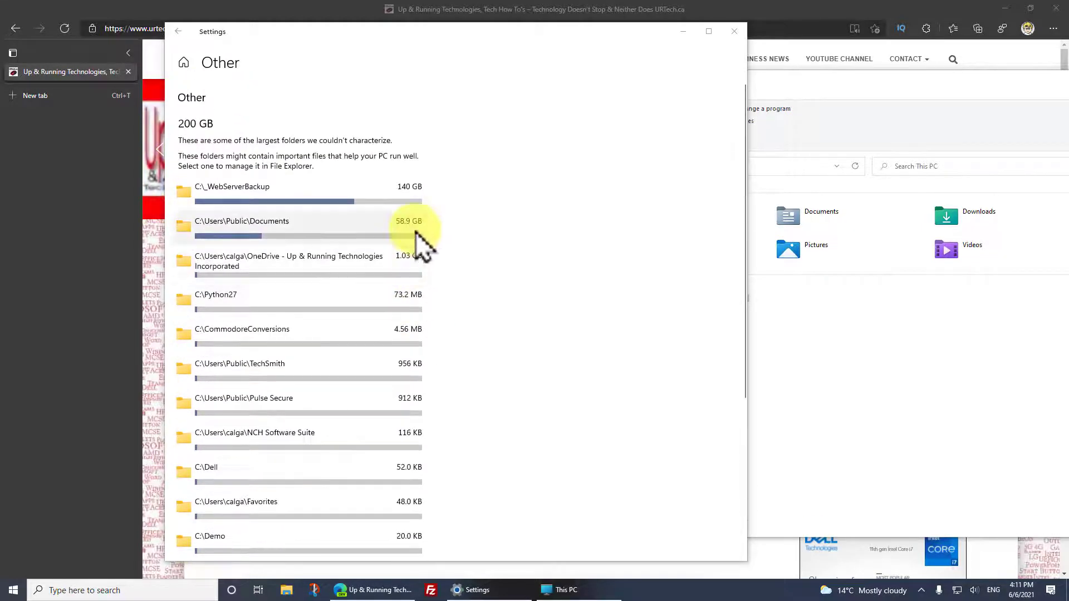
pyautogui.click(179, 32)
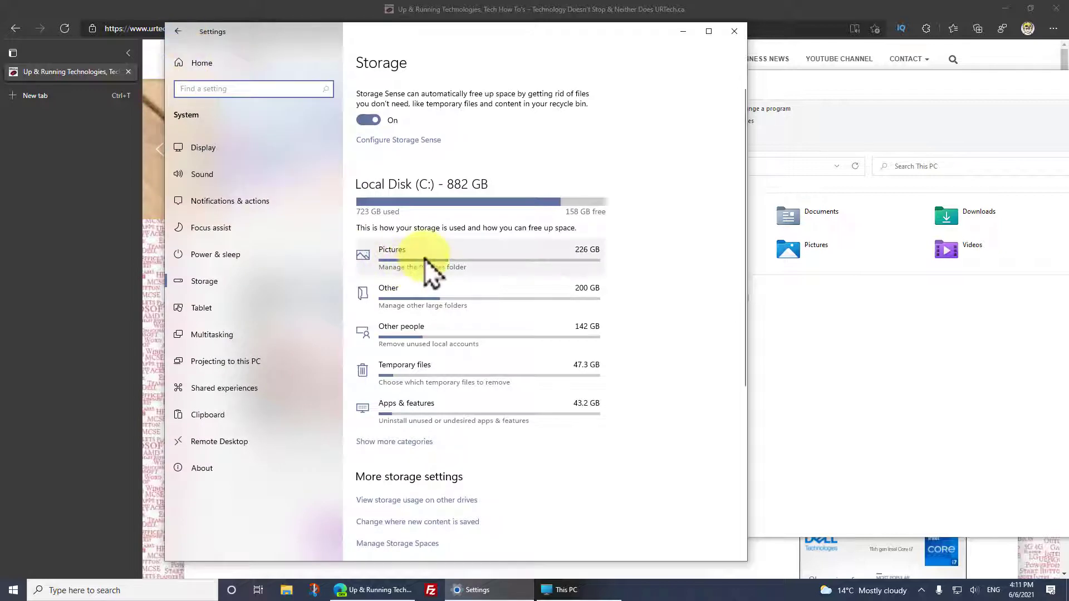
# Open the Pictures storage category and view its folder in File Explorer.
pyautogui.click(424, 259)
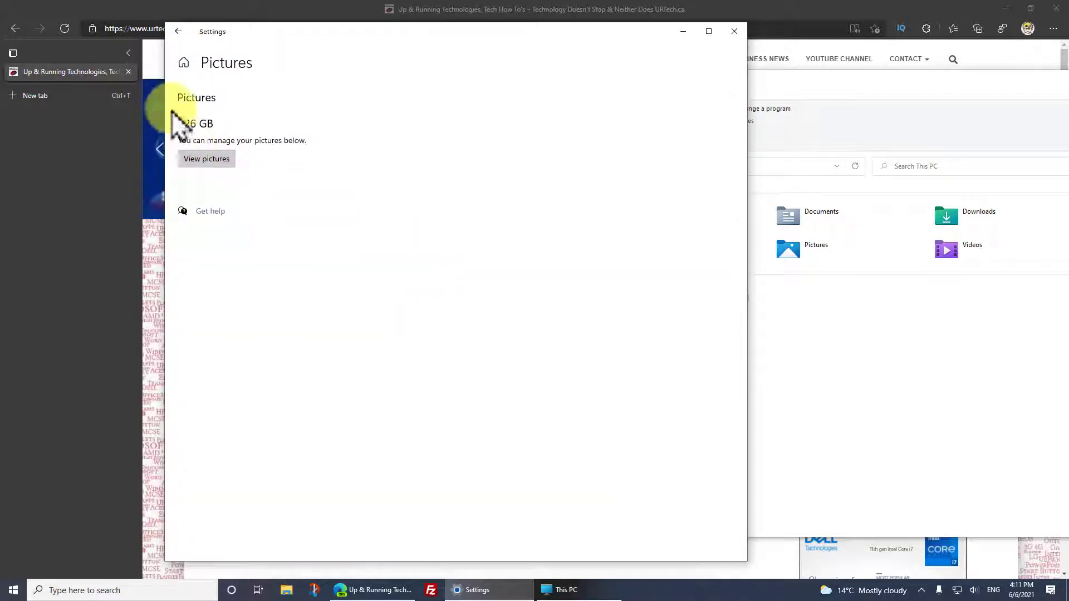
pyautogui.click(210, 158)
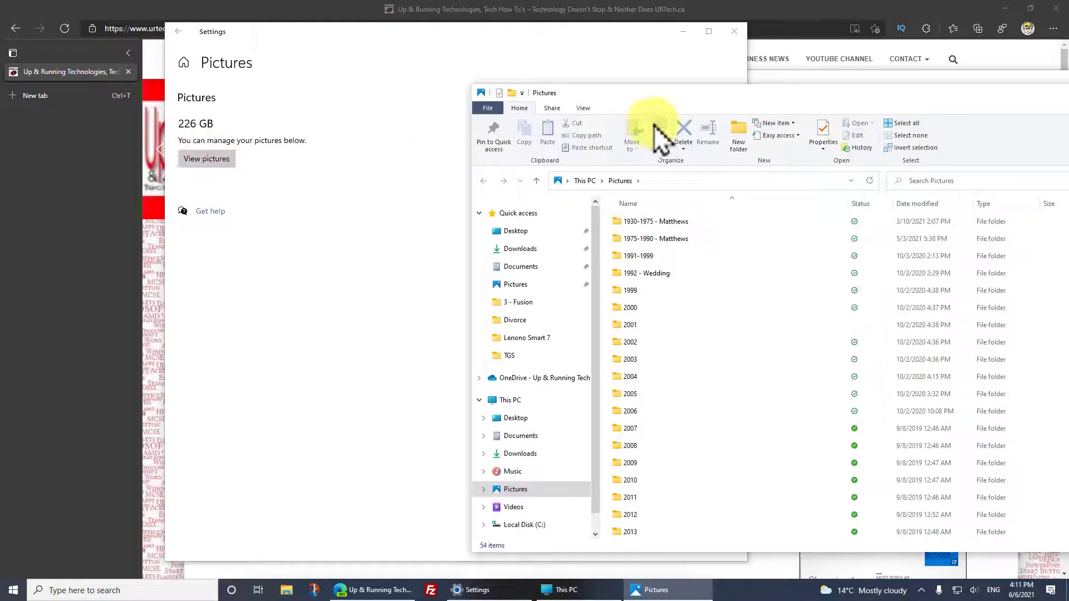
# View the OneDrive storage options for the 2002 pictures folder, close the Pictures folder window, and return to the Storage page.
pyautogui.moveTo(727, 89); pyautogui.dragTo(508, 58)
pyautogui.rightClick(412, 310)
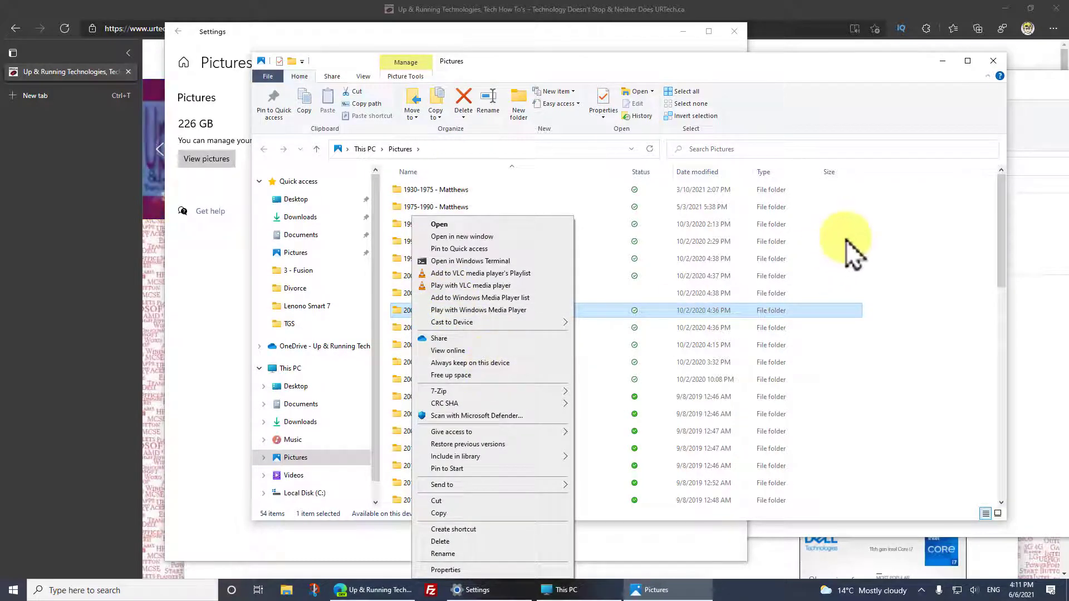
pyautogui.click(878, 220)
pyautogui.click(999, 60)
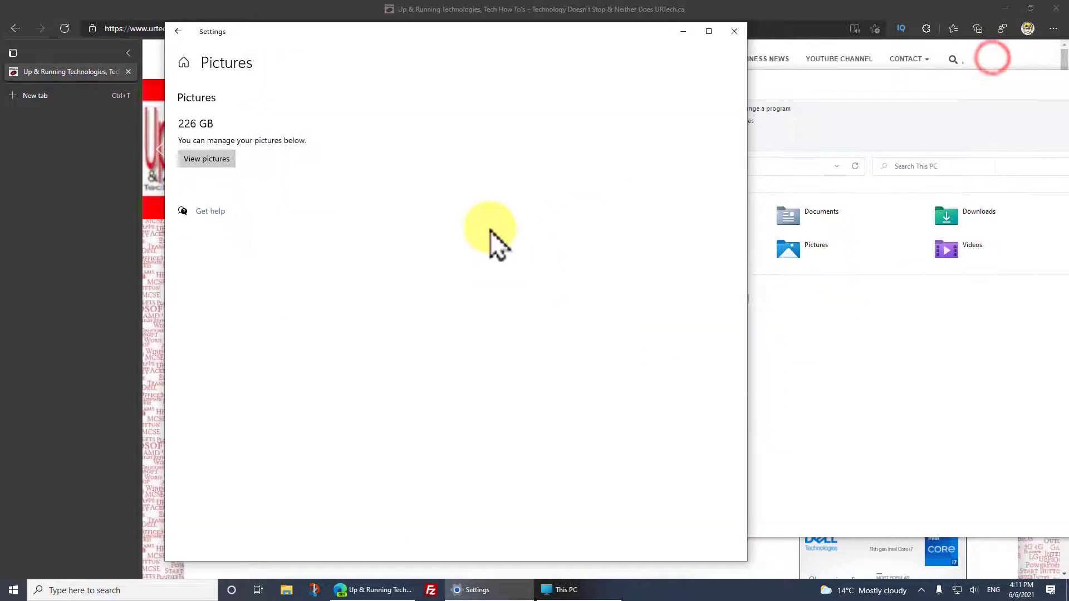
pyautogui.click(179, 31)
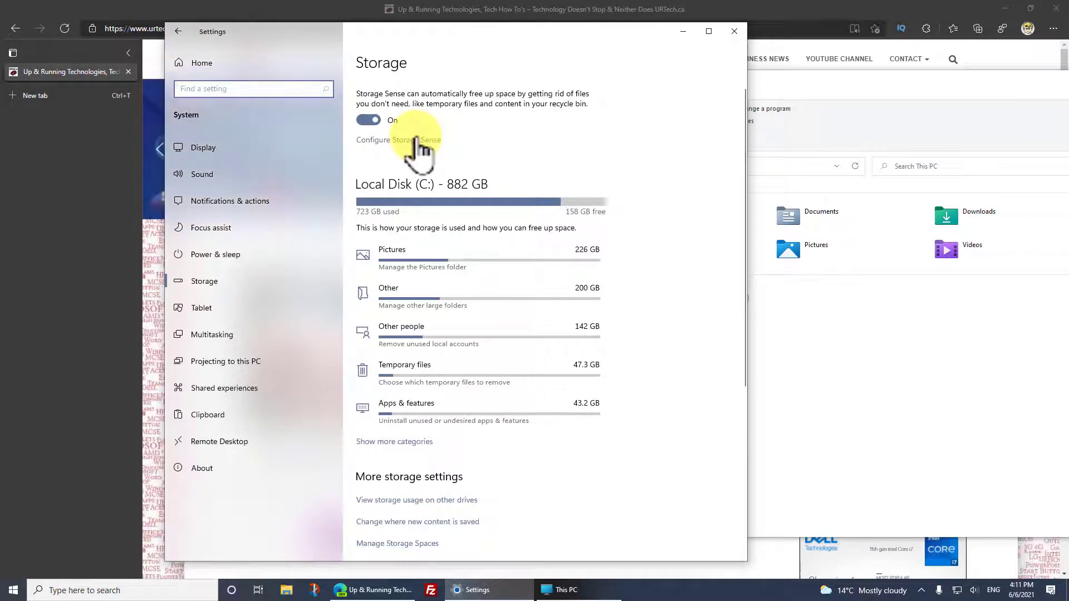
# Open the Storage Sense configuration and review its cleanup schedules and the choices for making unopened OneDrive content online-only.
pyautogui.click(417, 142)
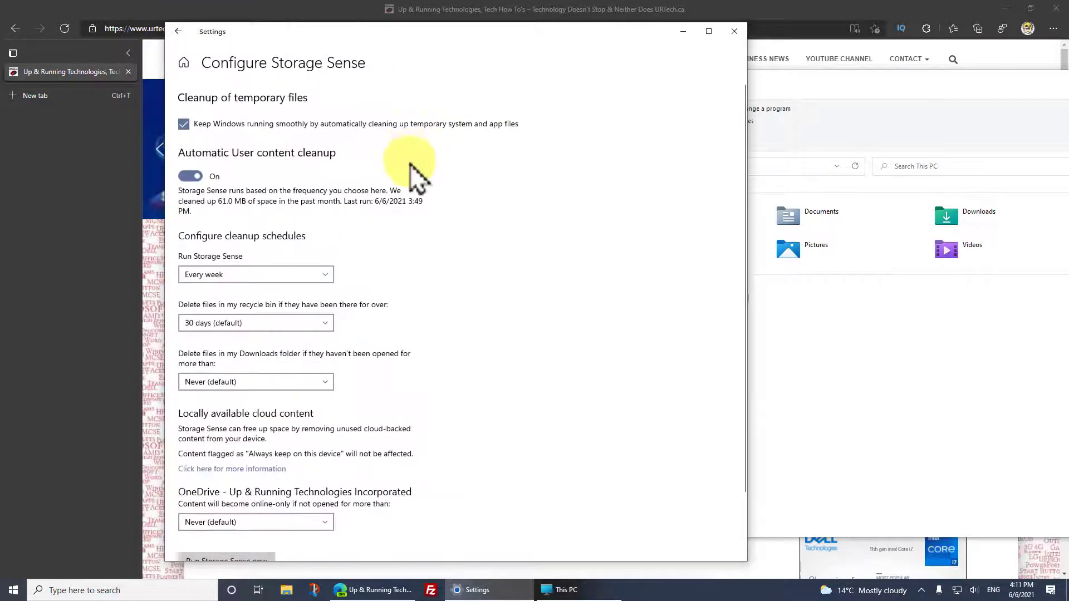
pyautogui.scroll(-2, 379, 268)
pyautogui.scroll(2, 301, 312)
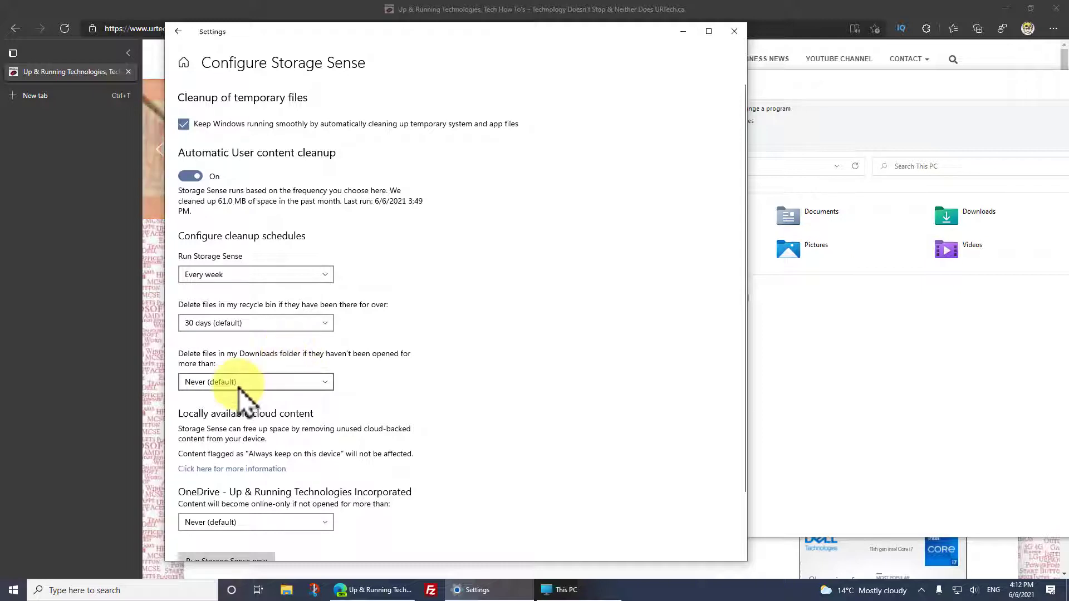
pyautogui.scroll(-2, 429, 451)
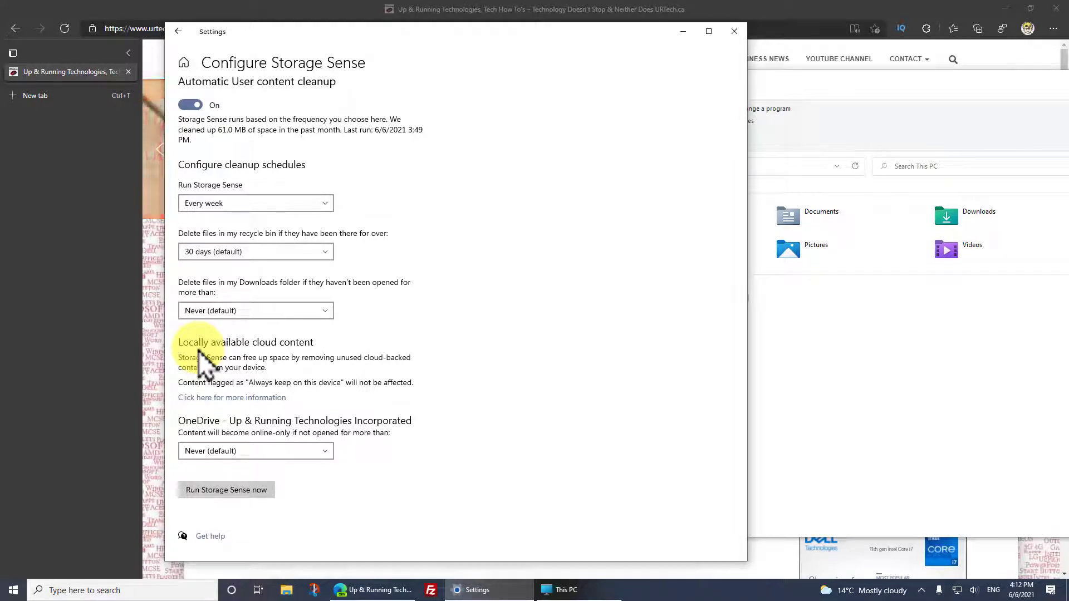
pyautogui.click(229, 455)
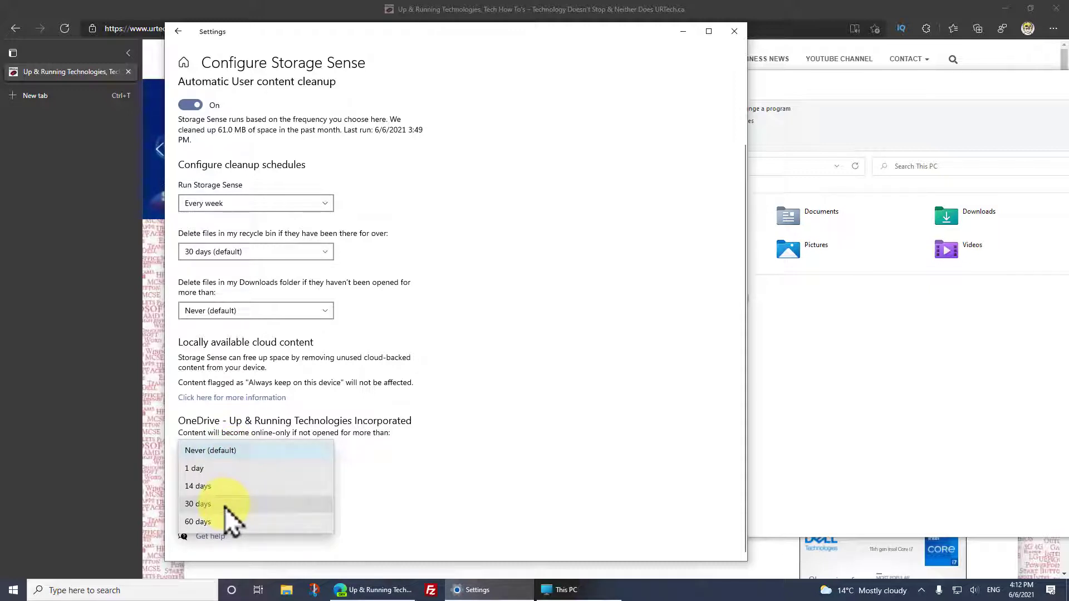
pyautogui.click(368, 437)
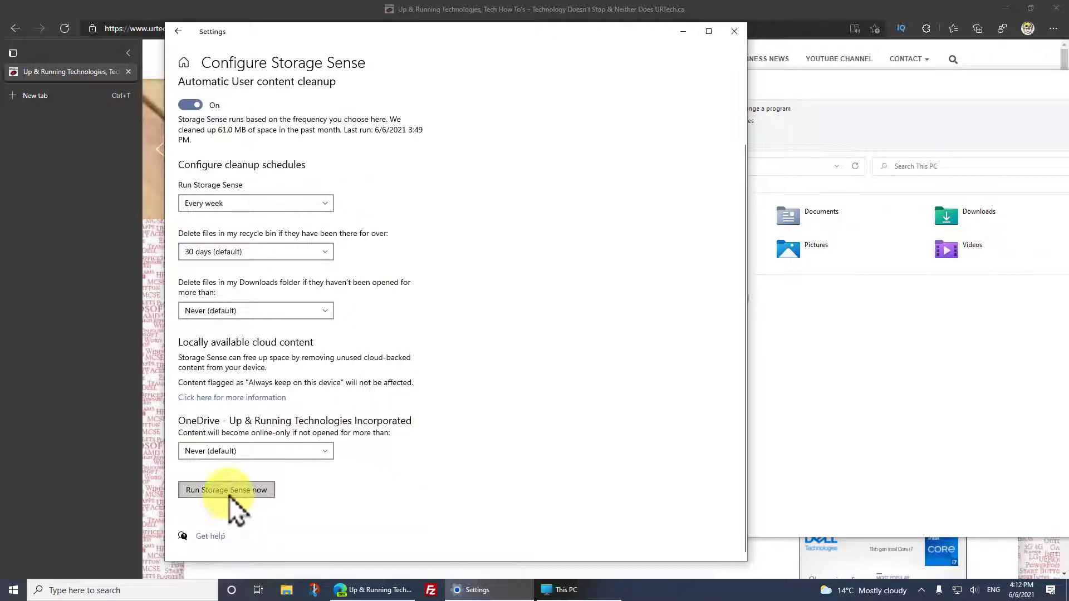
# Run Storage Sense now, checking drive C's free space in File Explorer before and after the cleanup.
pyautogui.click(825, 453)
pyautogui.click(671, 311)
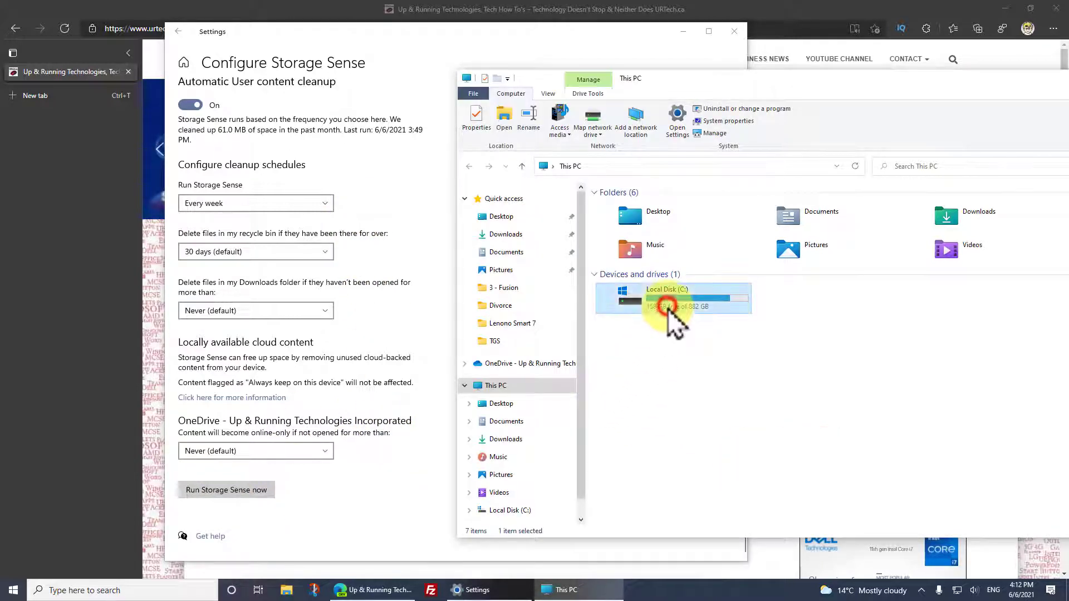
pyautogui.click(238, 495)
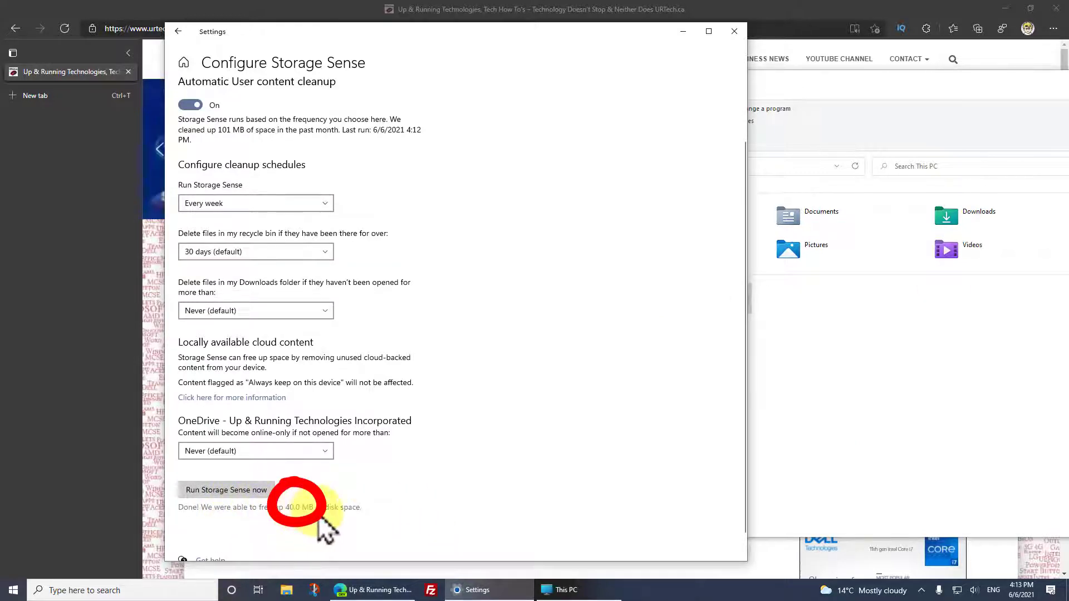
pyautogui.click(795, 403)
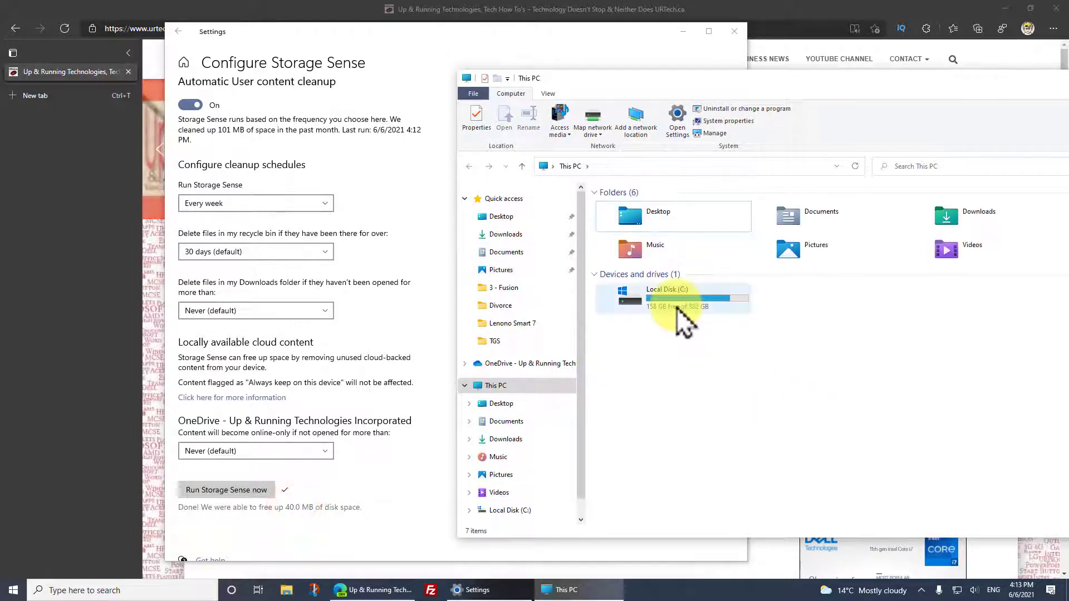
pyautogui.click(434, 311)
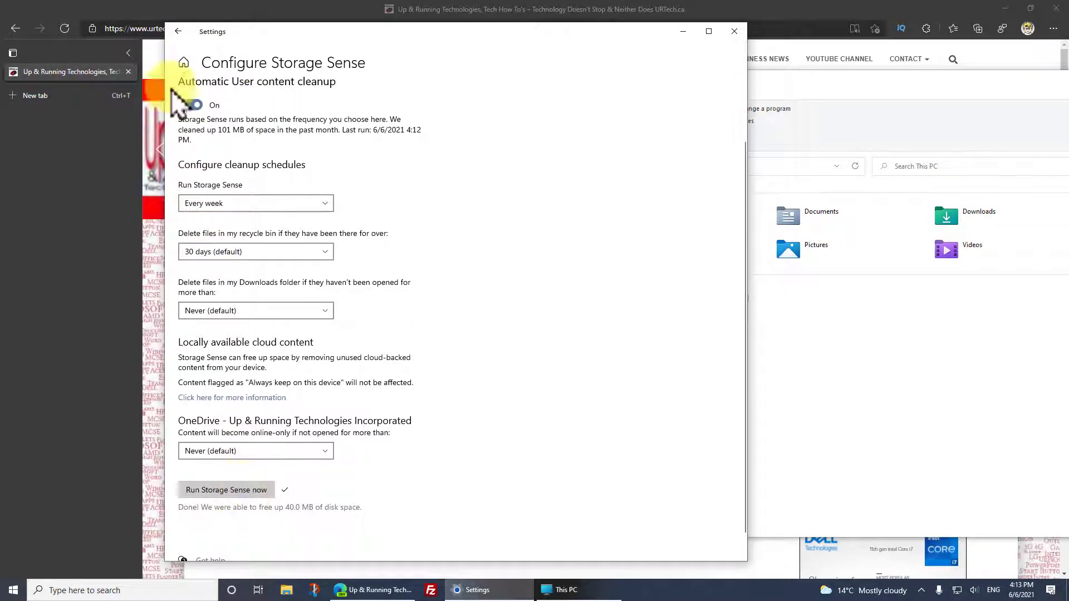
# Open the Temporary files category, permanently remove the preselected files with Downloads left out, and check drive C's free space.
pyautogui.click(178, 31)
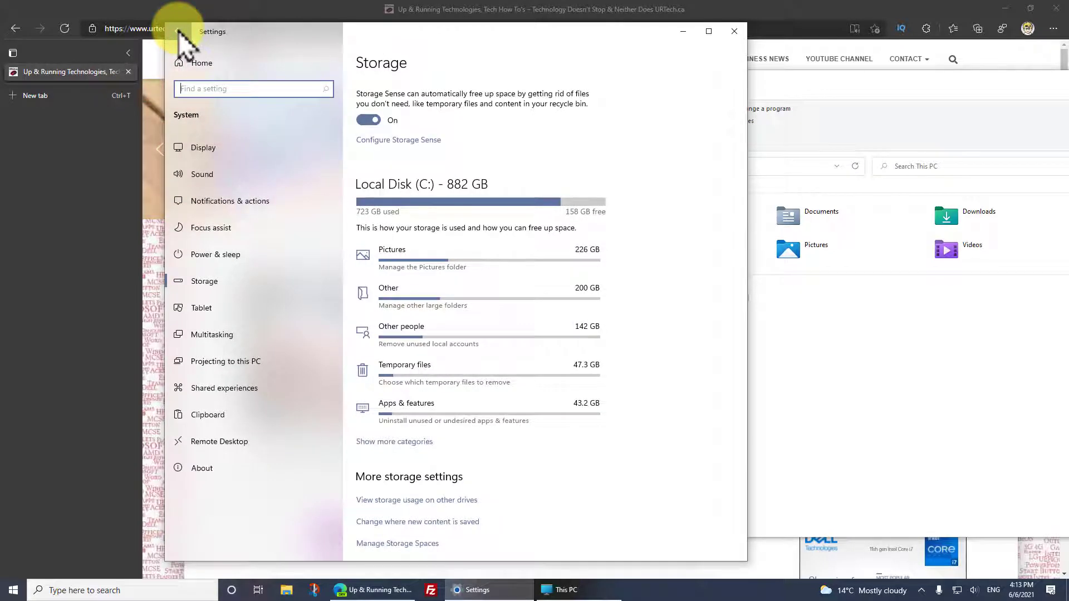
pyautogui.click(415, 378)
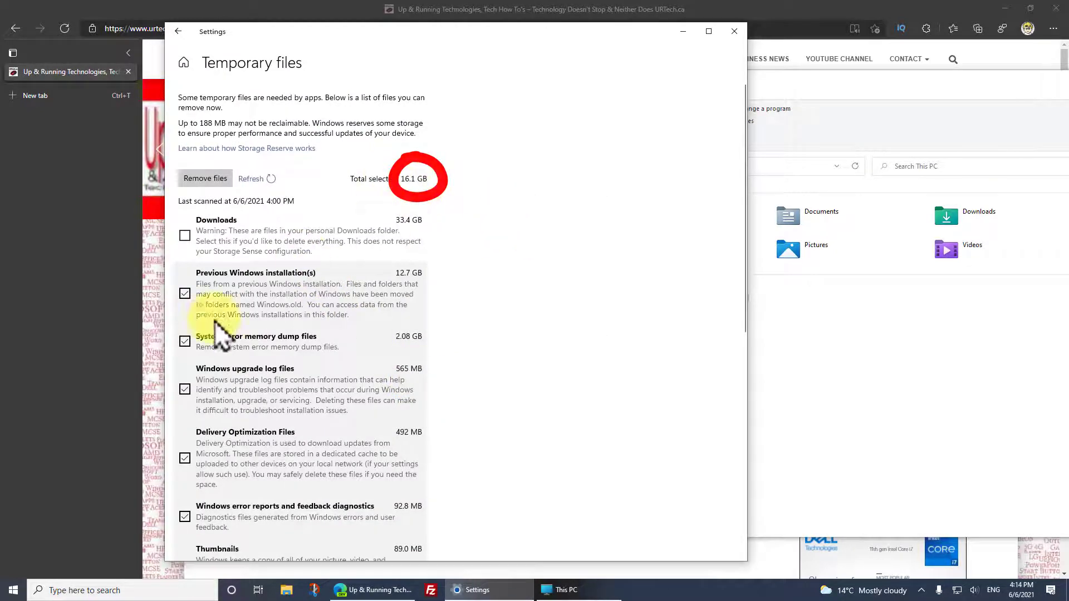
pyautogui.scroll(-10, 215, 350)
pyautogui.scroll(10, 249, 296)
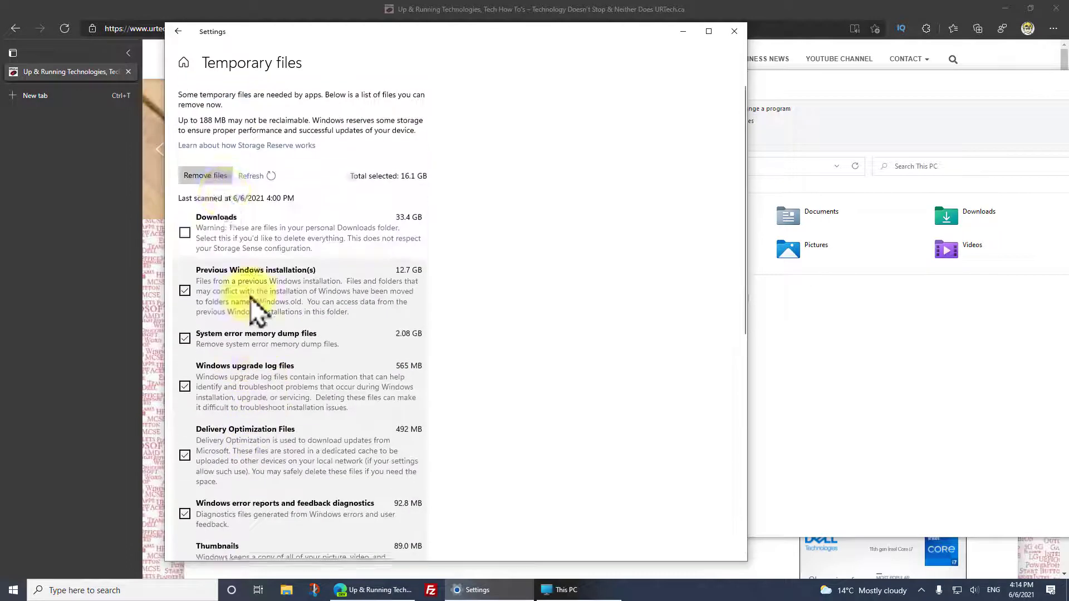
pyautogui.click(198, 180)
pyautogui.click(393, 320)
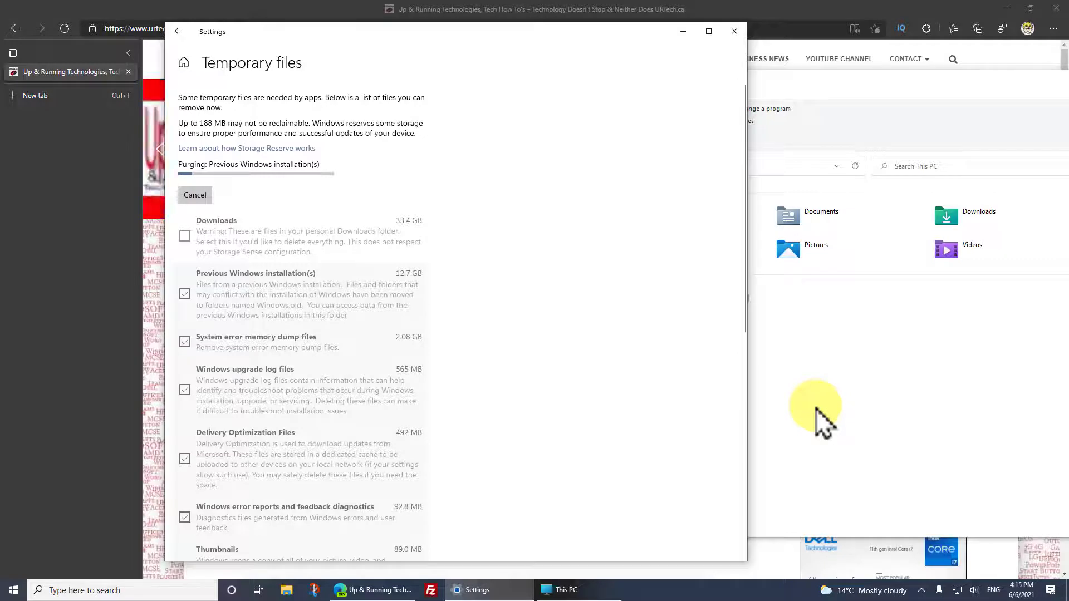
pyautogui.click(708, 61)
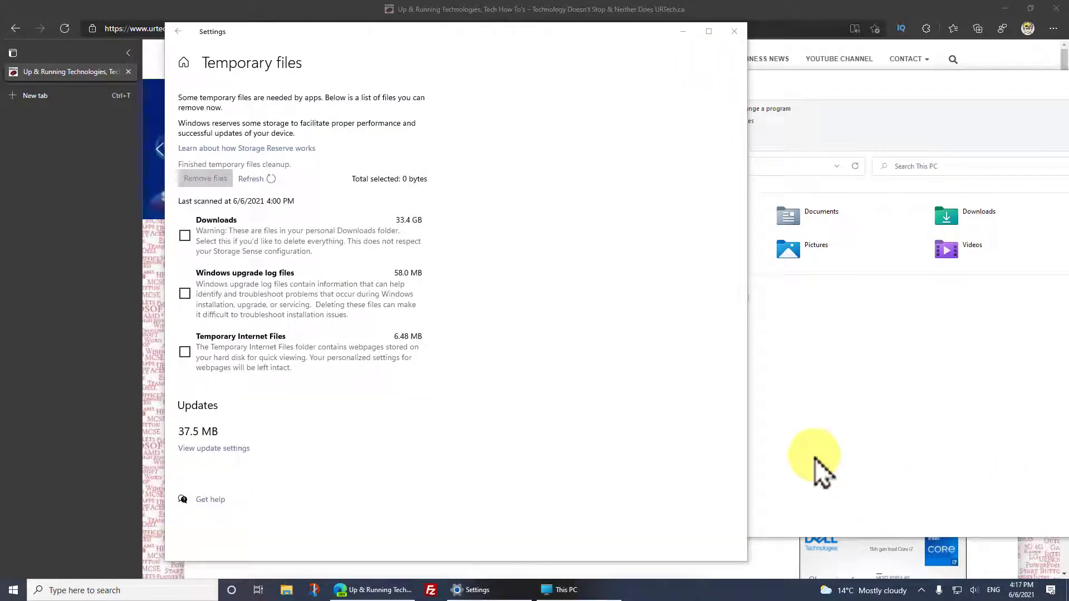
pyautogui.click(826, 403)
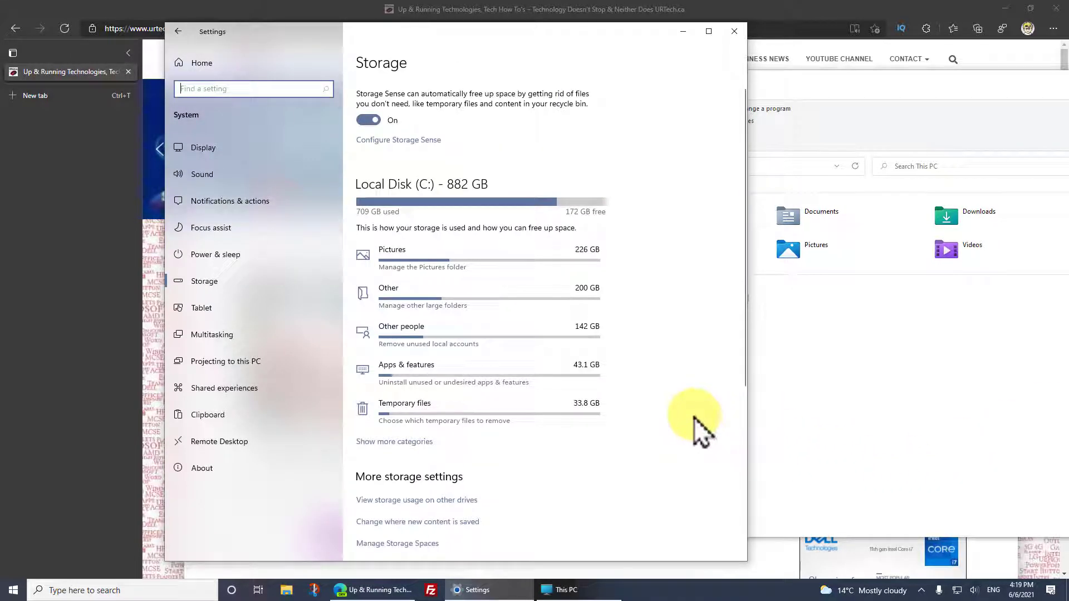
# Reopen Temporary files and permanently remove the Windows upgrade log files and Temporary Internet Files.
pyautogui.click(409, 407)
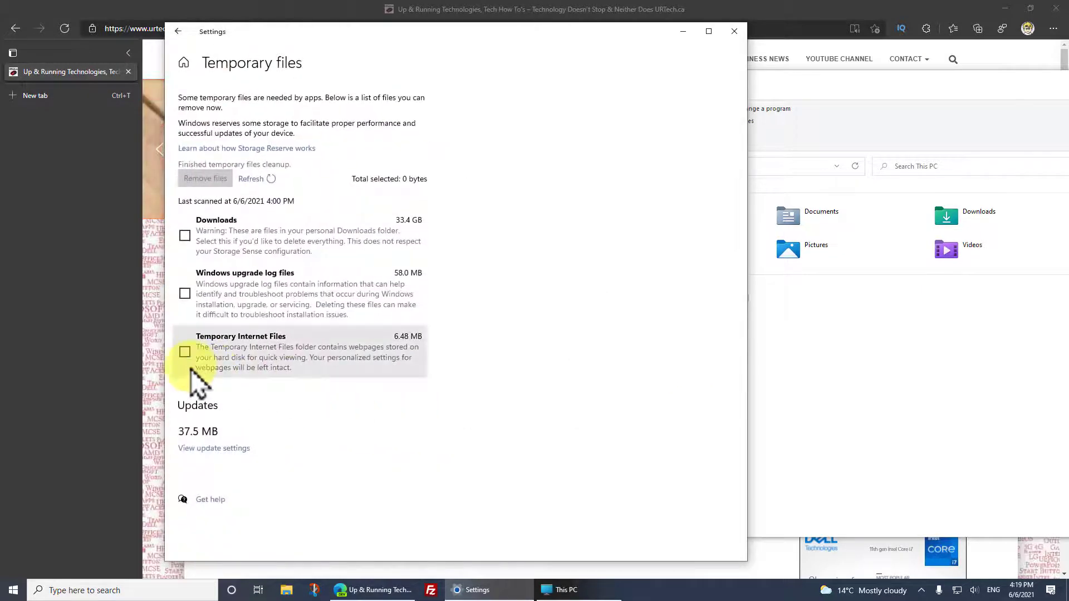
pyautogui.click(184, 352)
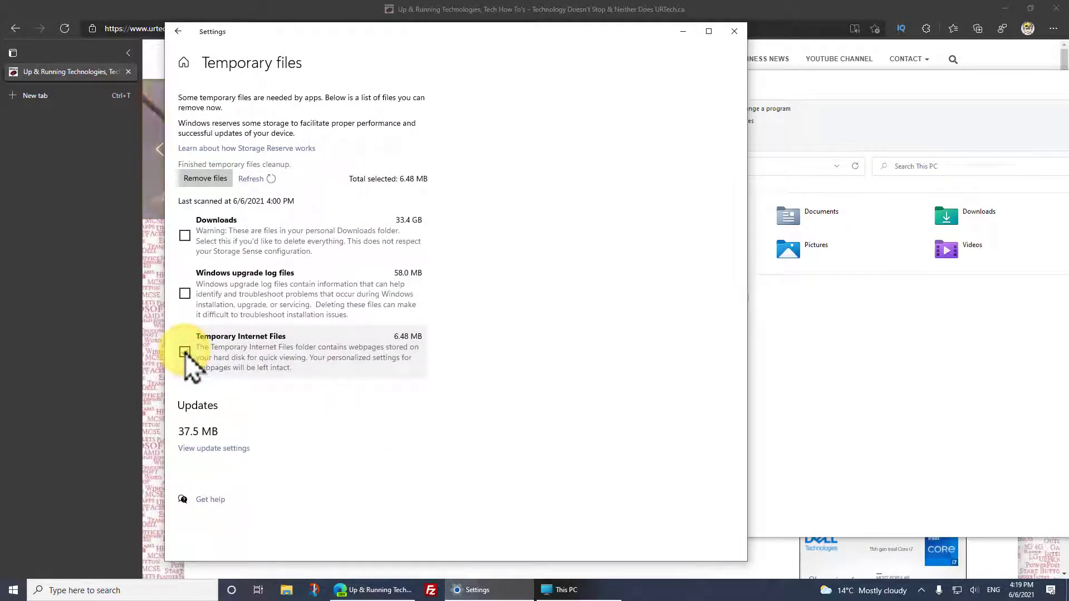
pyautogui.click(185, 293)
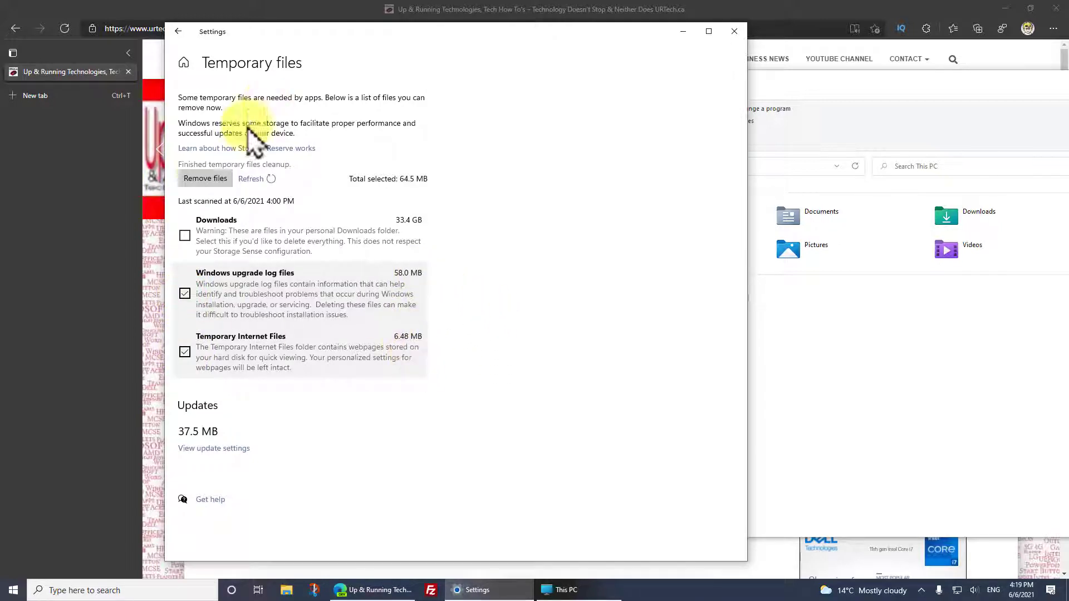
pyautogui.click(202, 179)
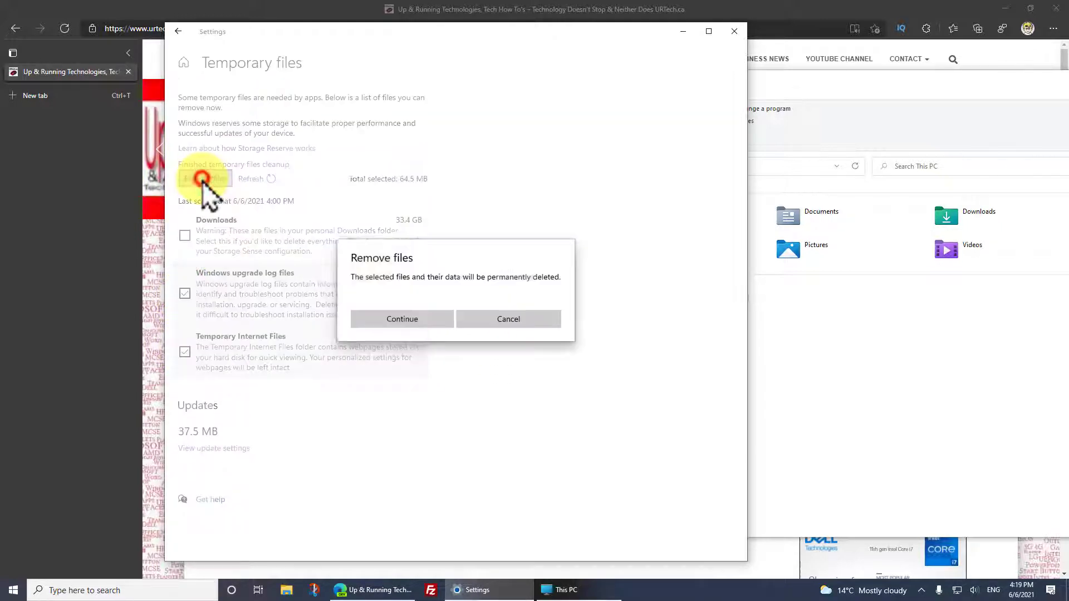
pyautogui.click(412, 321)
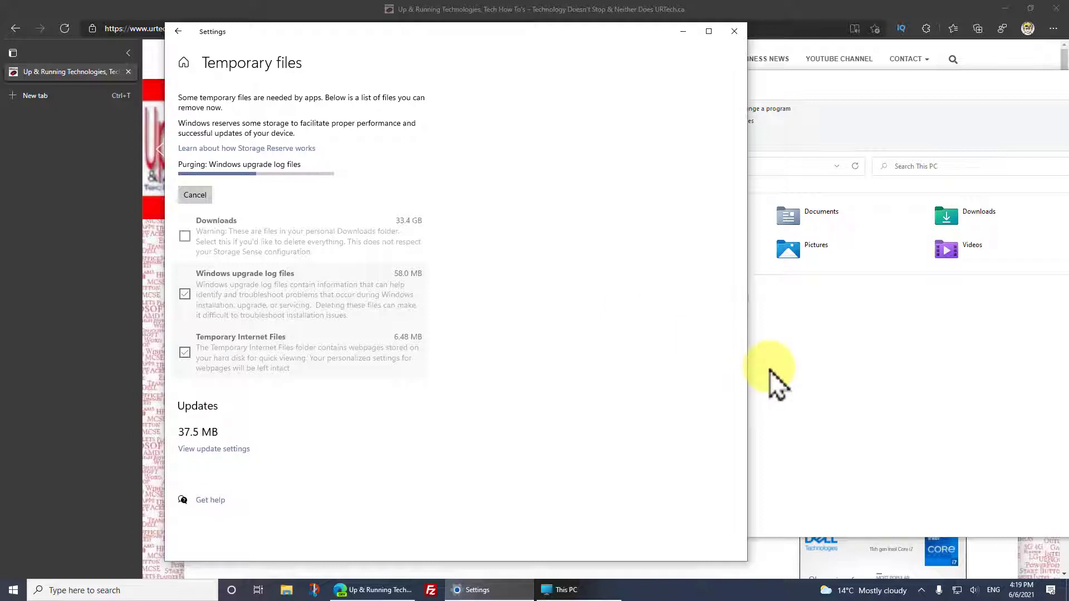
# Switch to File Explorer and open the Temp folder inside Windows on drive C, granting permanent access to it.
pyautogui.click(789, 379)
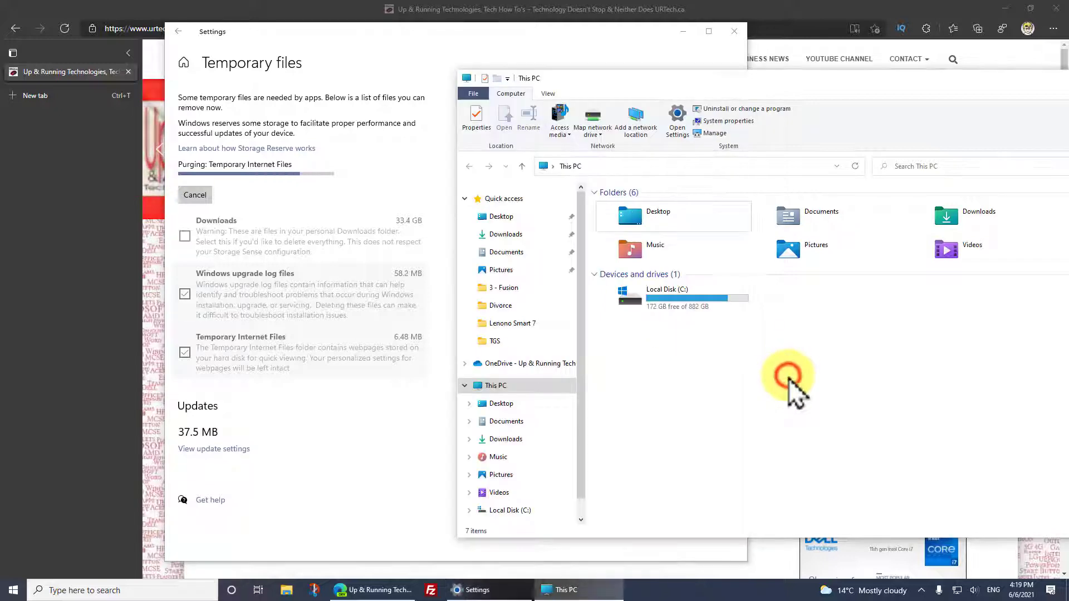
pyautogui.moveTo(757, 85); pyautogui.dragTo(596, 70)
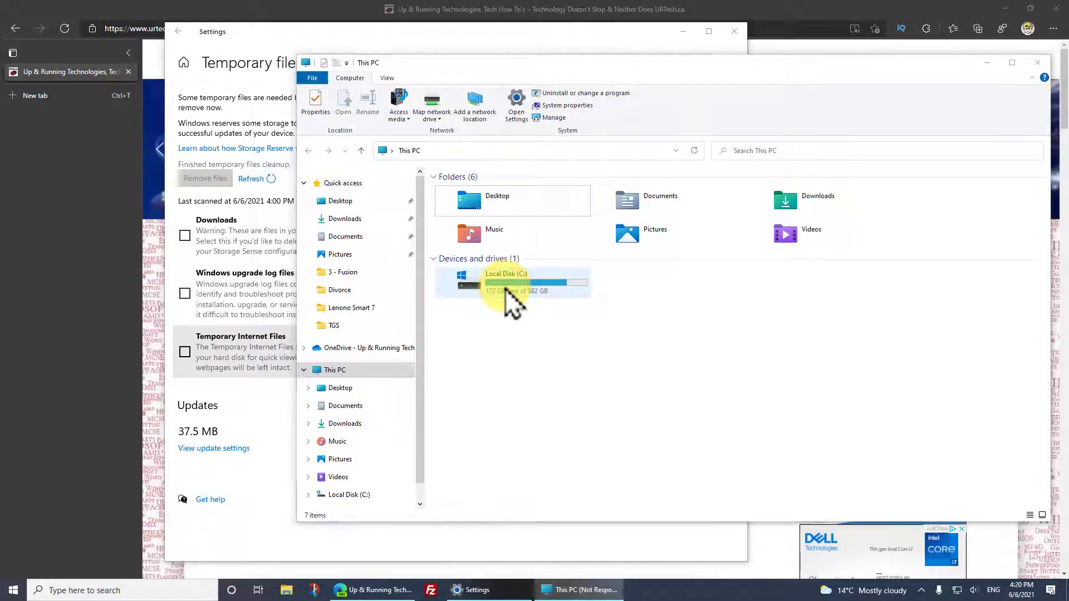
pyautogui.doubleClick(505, 289)
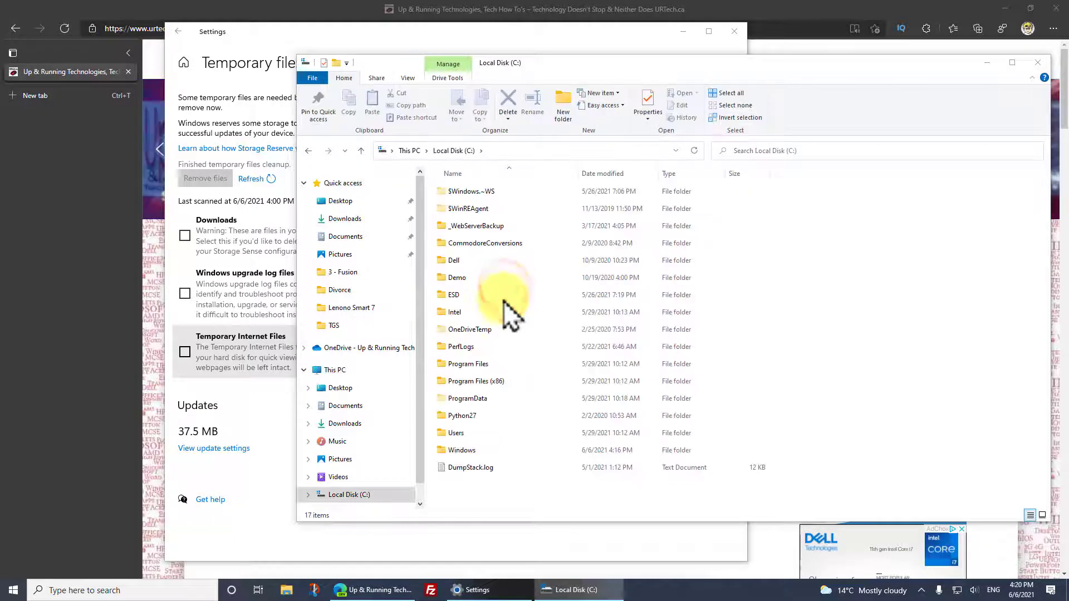
pyautogui.doubleClick(460, 449)
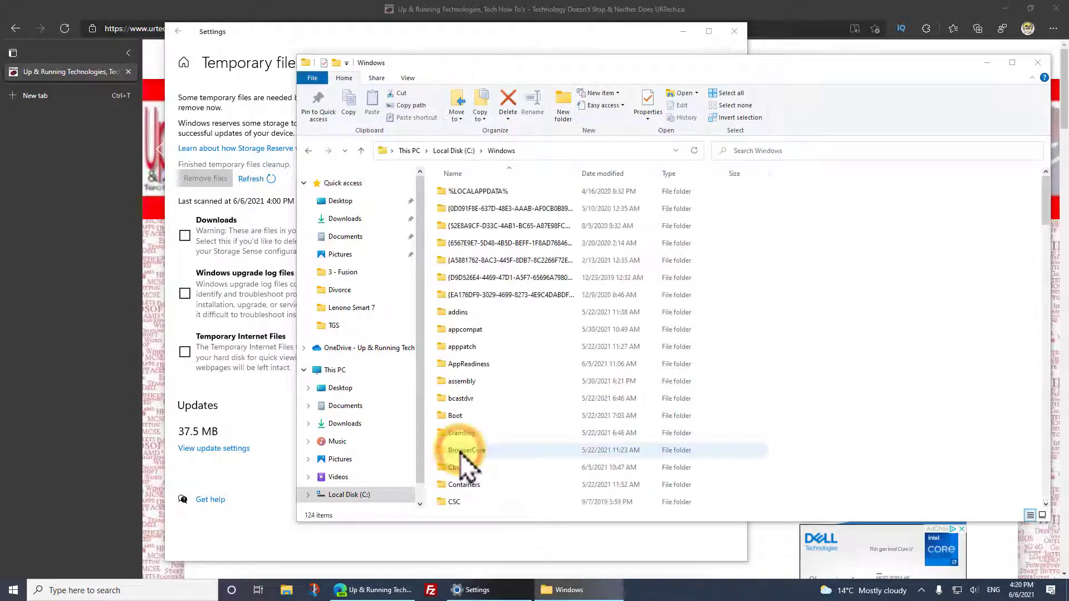
pyautogui.write('temp')
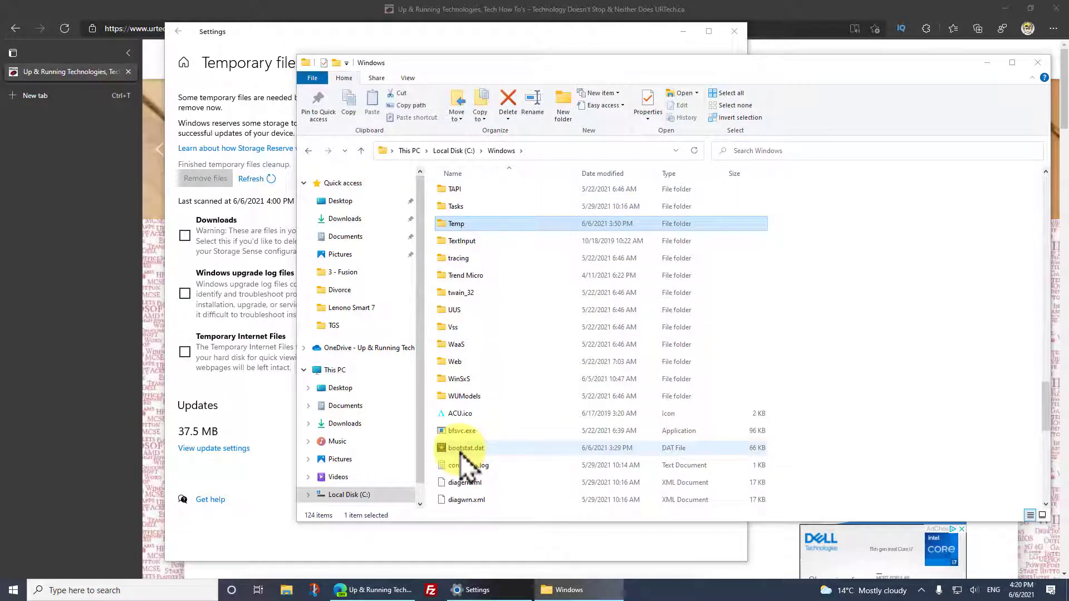
pyautogui.doubleClick(462, 224)
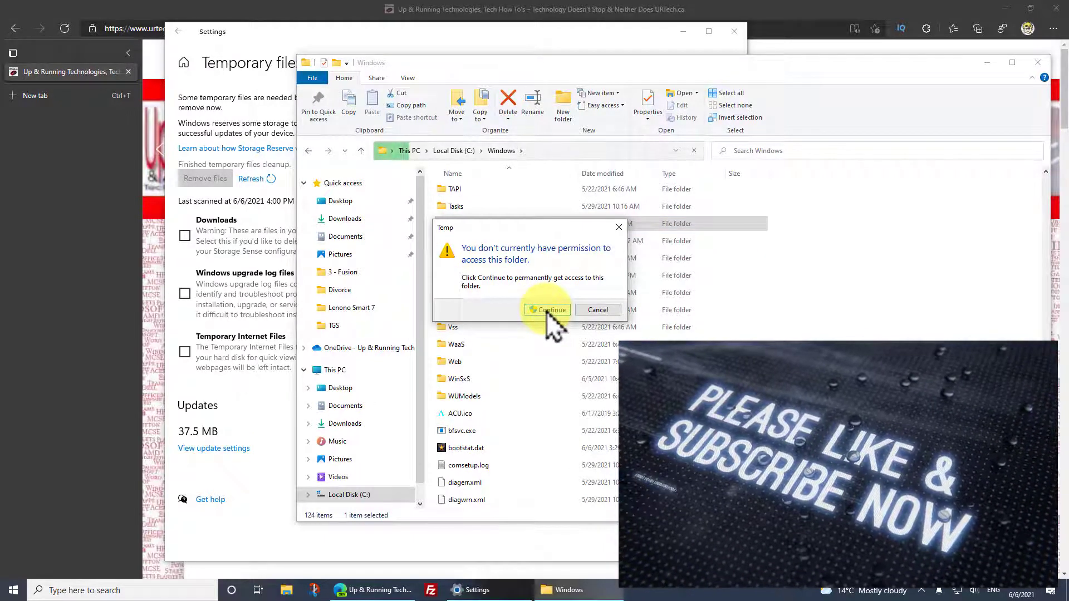
pyautogui.click(546, 310)
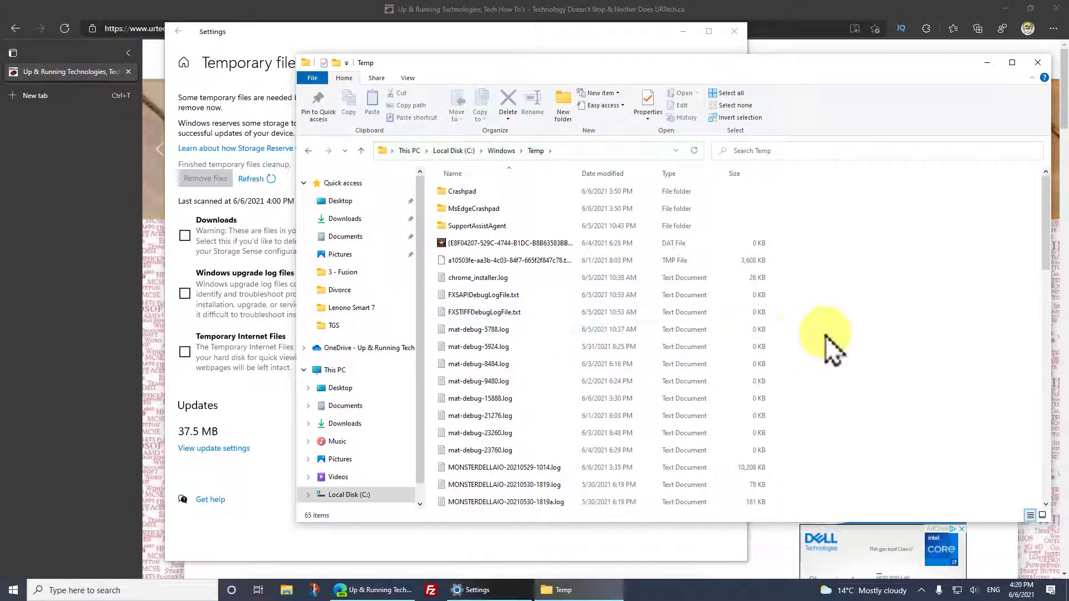
# Delete everything in the Windows Temp folder, applying Skip to all current items that are in use.
pyautogui.scroll(-5, 870, 331)
pyautogui.scroll(5, 862, 341)
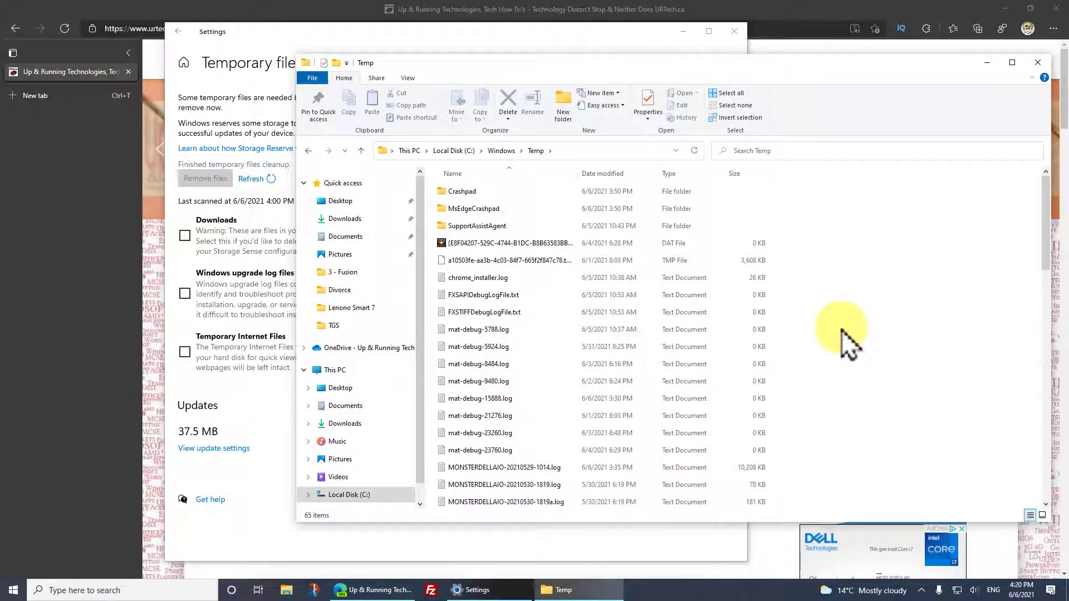
pyautogui.click(829, 284)
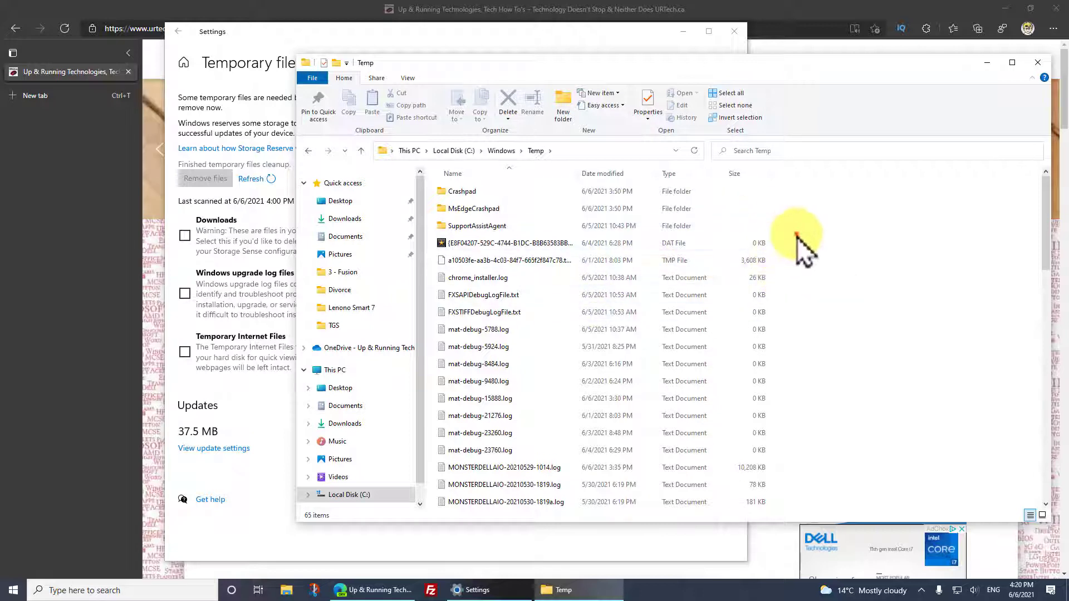
pyautogui.hotkey('ctrl', 'a')
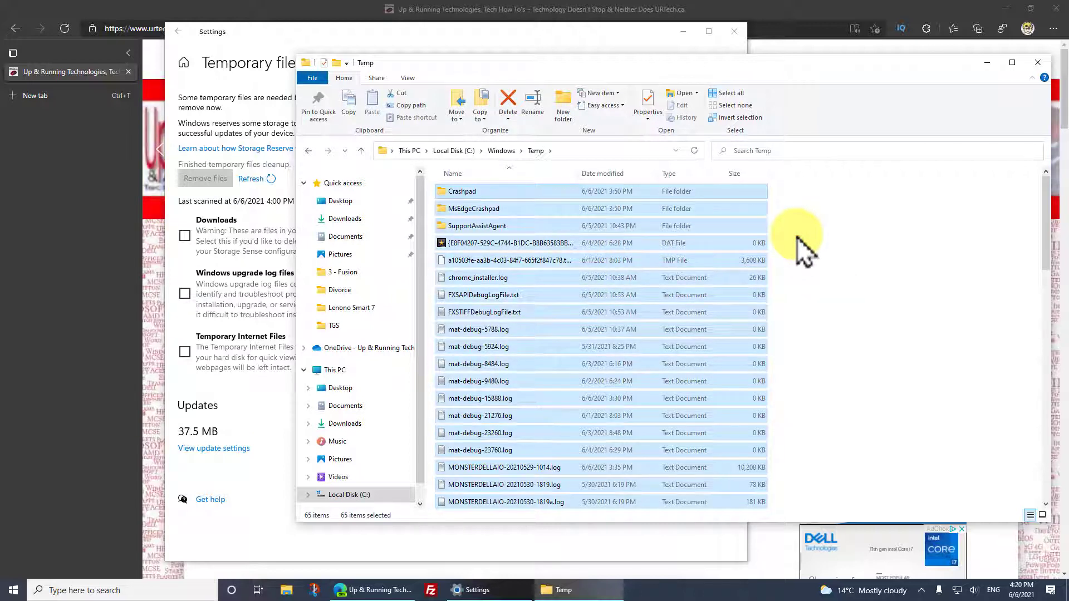
pyautogui.press('Delete')
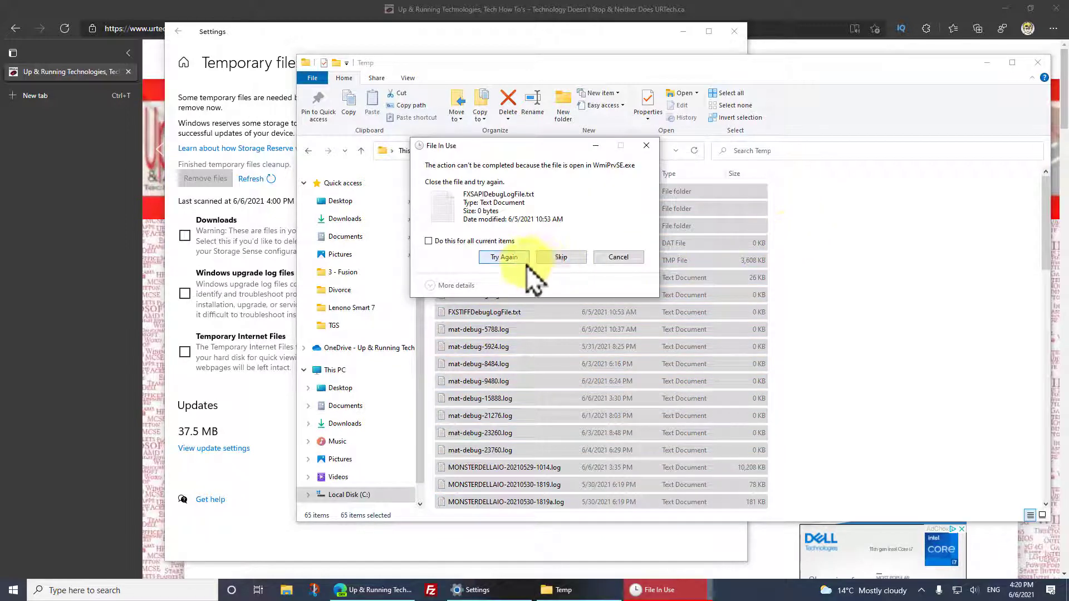
pyautogui.click(470, 241)
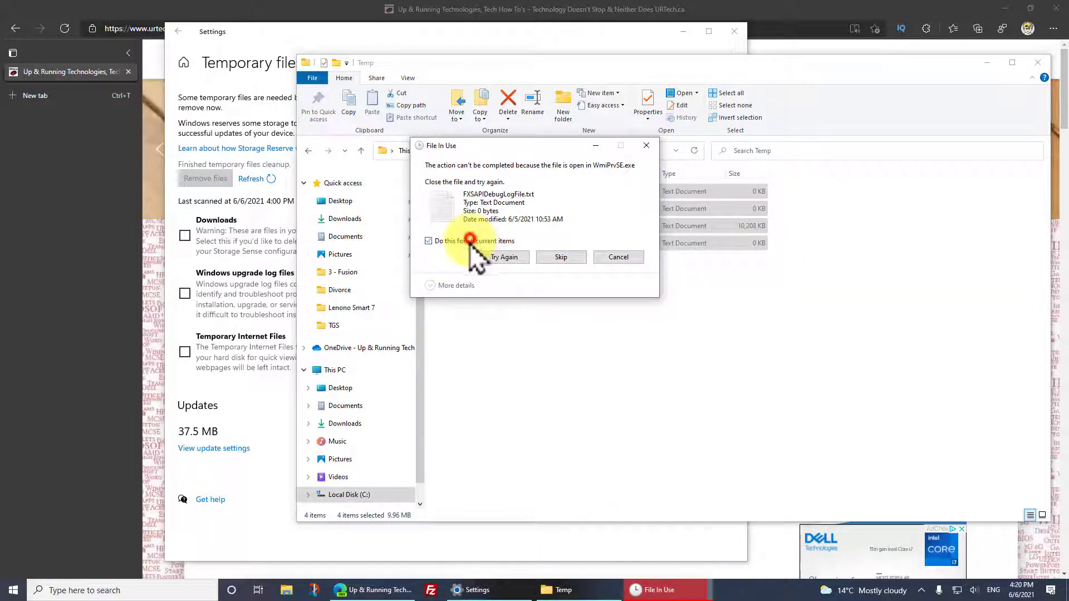
pyautogui.click(567, 260)
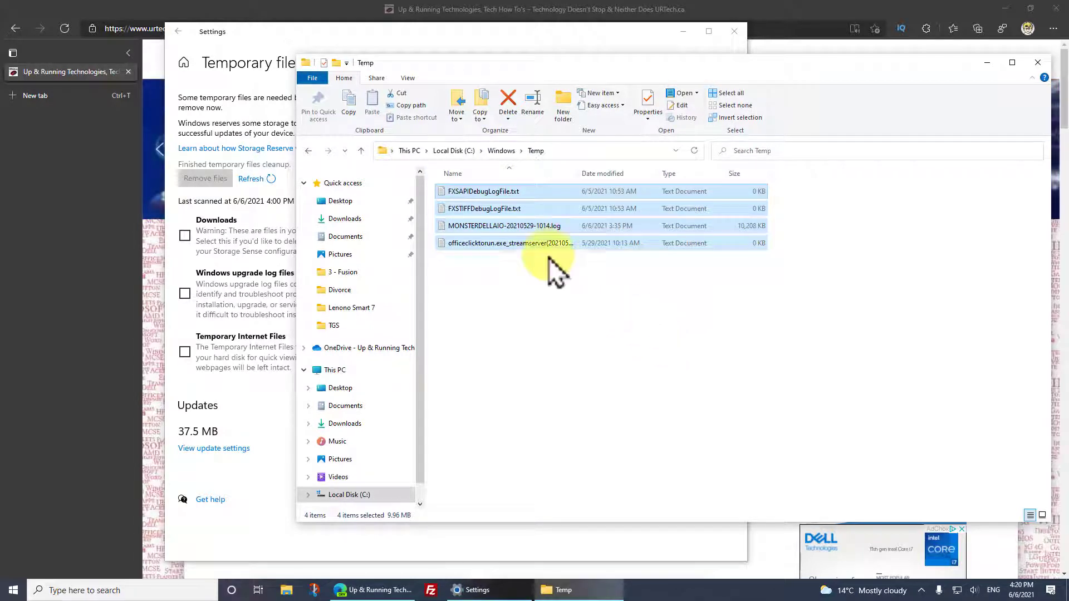
# Go to Users on drive C, open the current user's profile folder and extend its path with \appdata to open AppData.
pyautogui.click(456, 150)
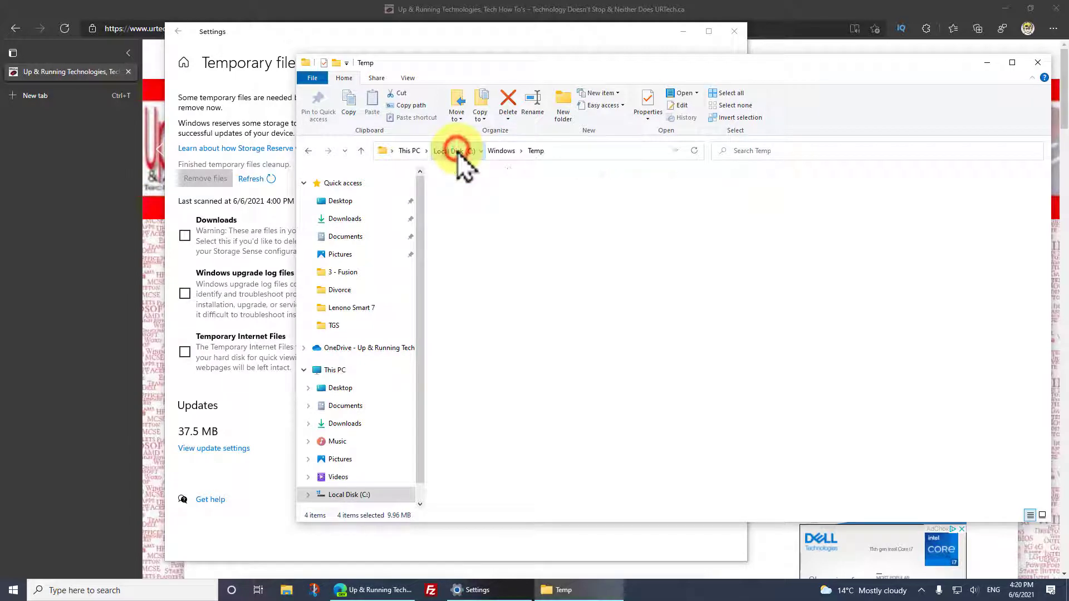
pyautogui.click(469, 435)
pyautogui.doubleClick(469, 435)
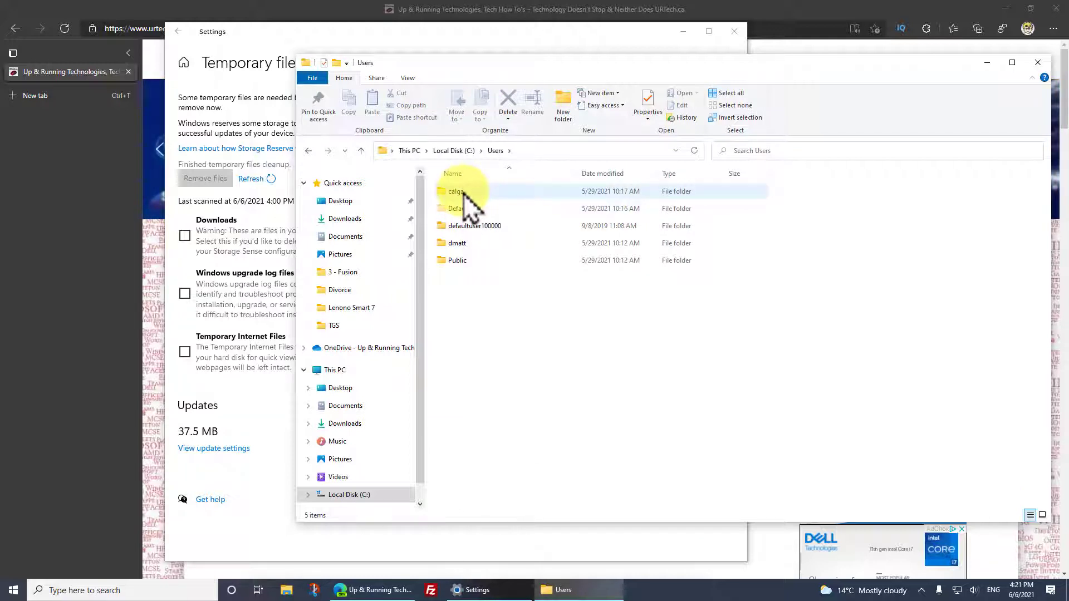
pyautogui.doubleClick(464, 193)
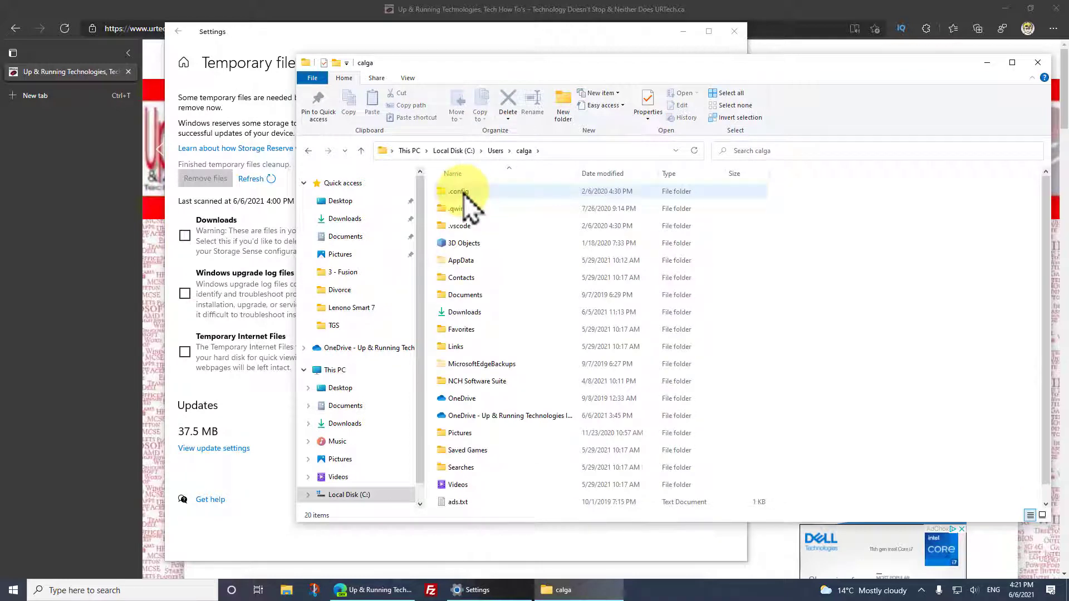
pyautogui.click(560, 151)
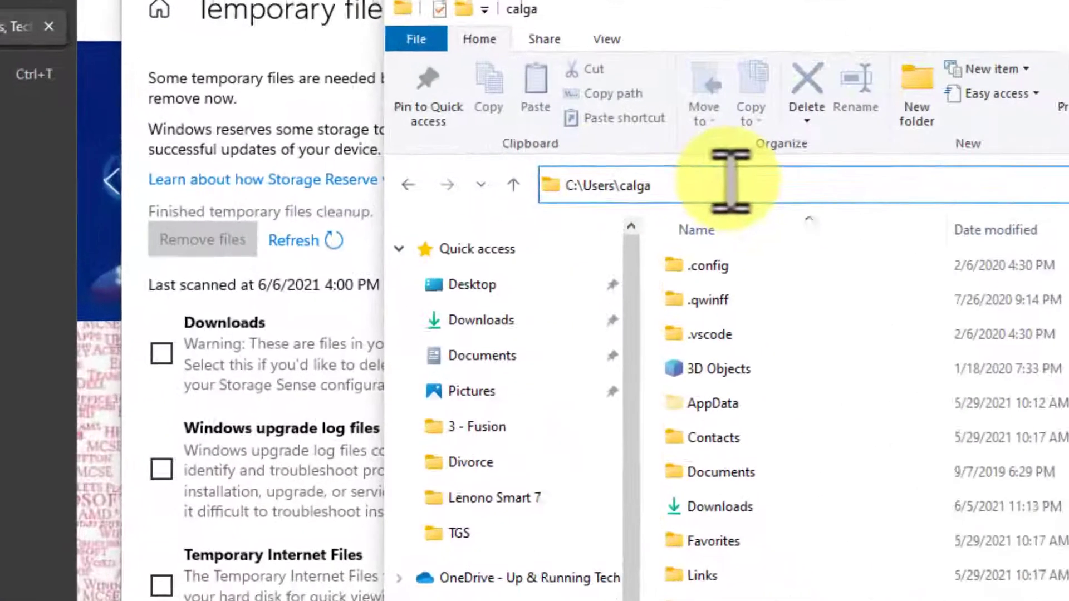
pyautogui.write('\\')
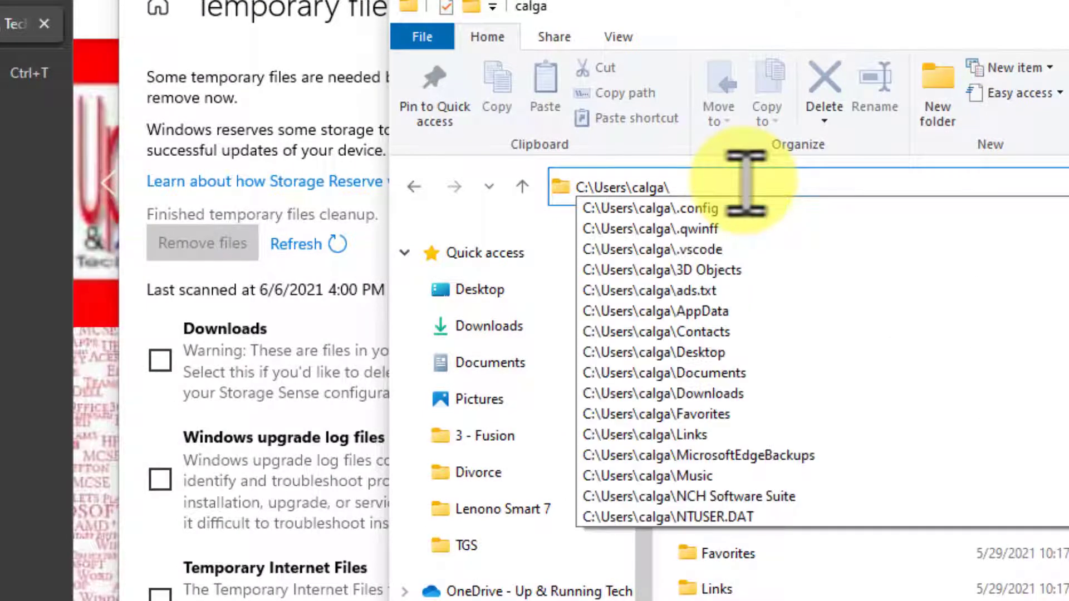
pyautogui.write('appdata')
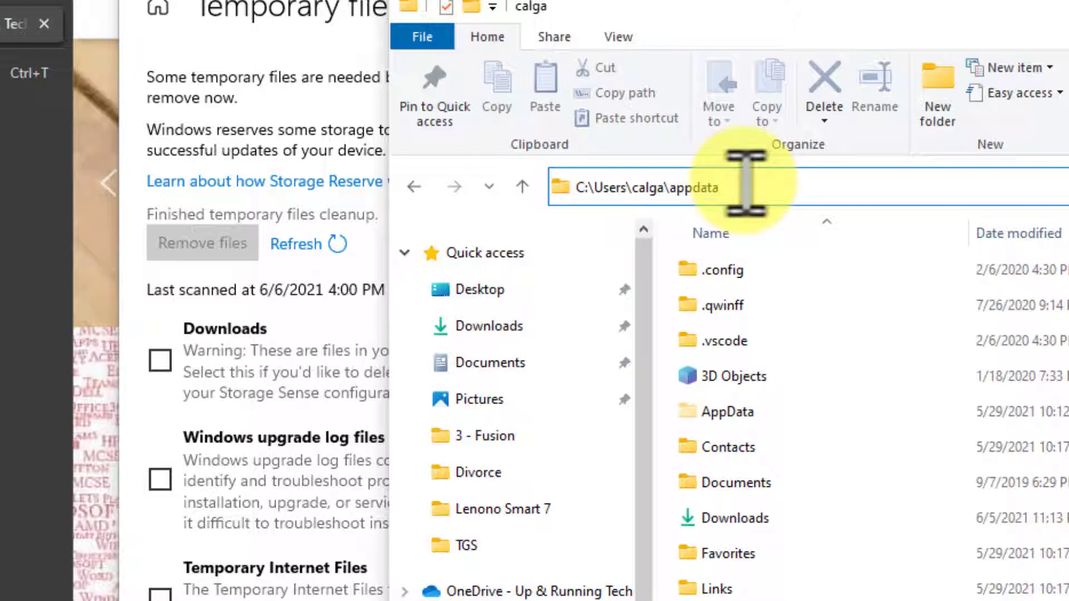
pyautogui.press('Return')
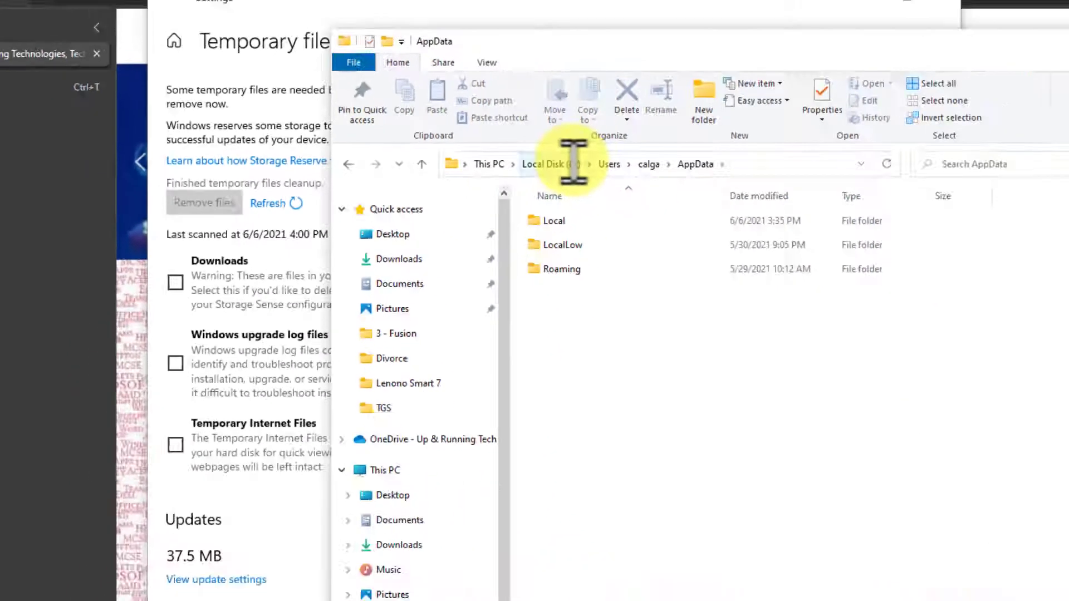
# Open the Local folder inside AppData and find and open its Temp folder.
pyautogui.click(564, 222)
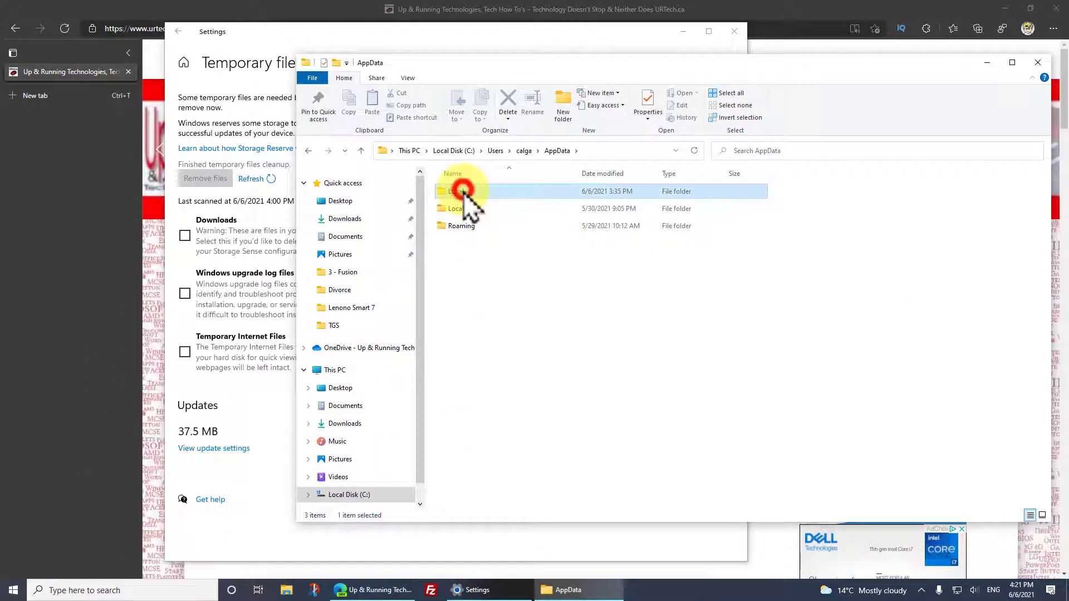
pyautogui.doubleClick(463, 192)
pyautogui.click(468, 313)
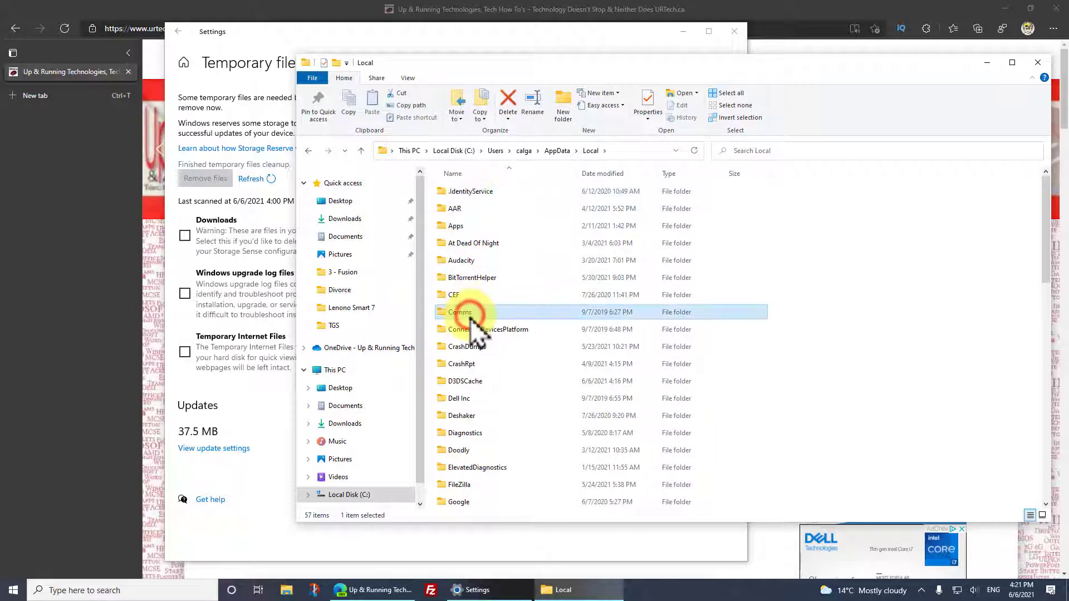
pyautogui.write('temp')
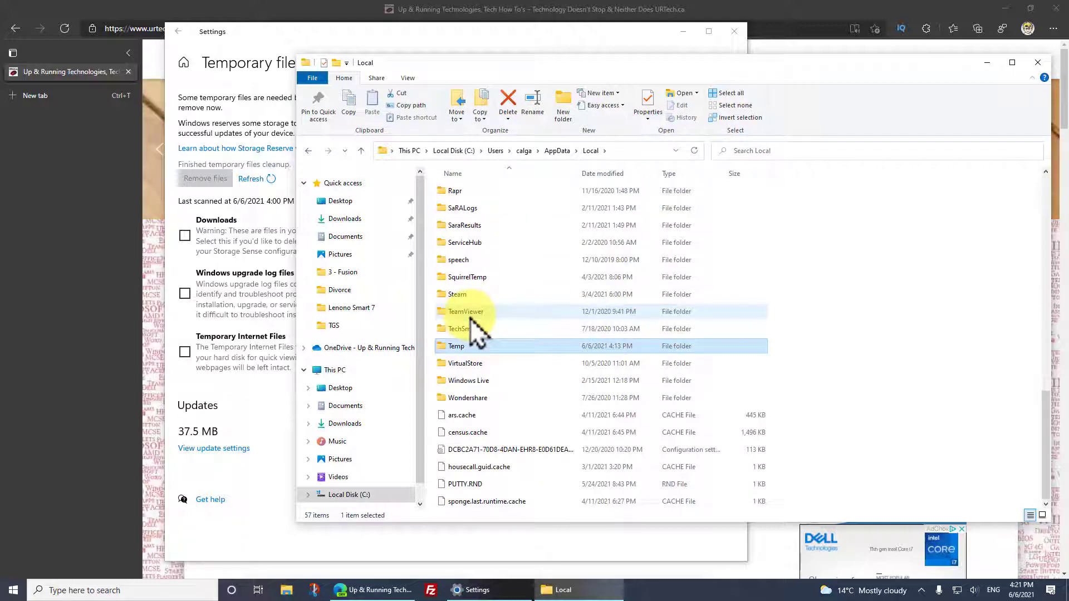
pyautogui.press('Return')
# Delete everything in the user's Temp folder, skipping all items in use, and return to This PC to check drive C's free space.
pyautogui.hotkey('ctrl', 'a')
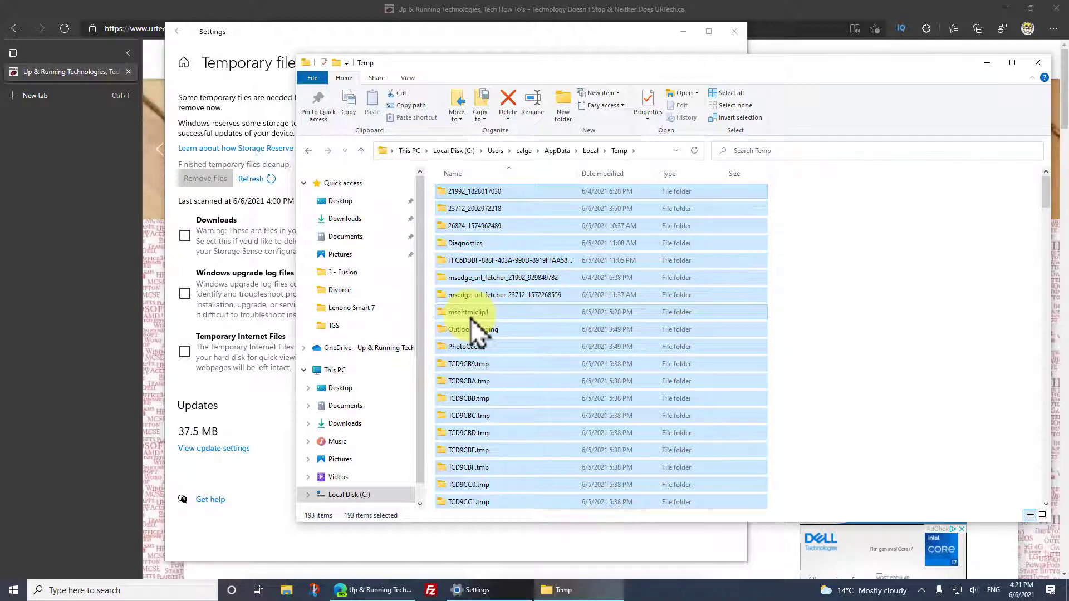
pyautogui.press('Delete')
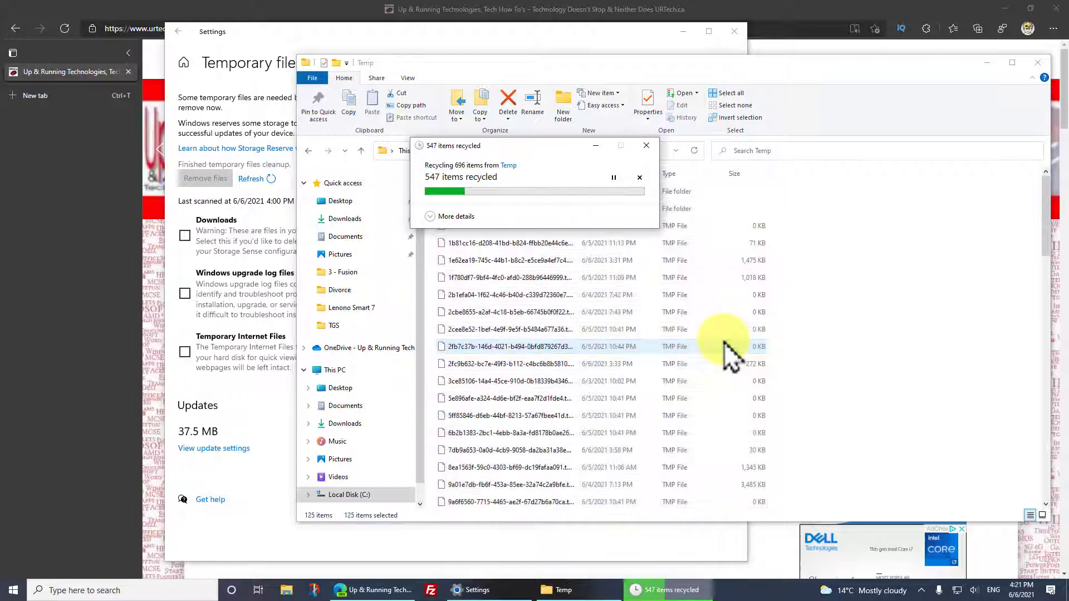
pyautogui.click(440, 245)
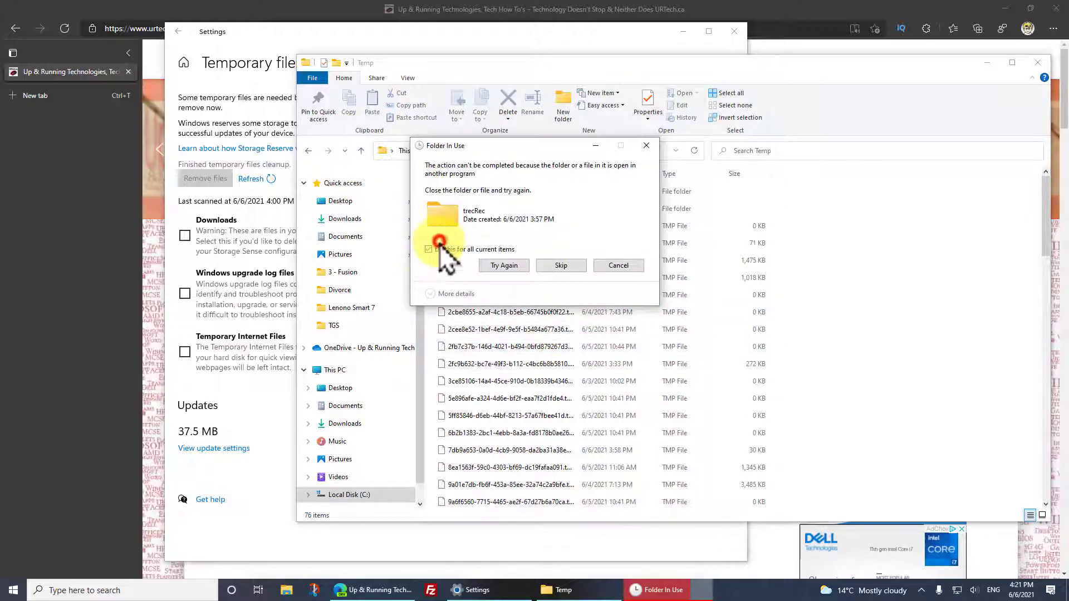
pyautogui.click(563, 264)
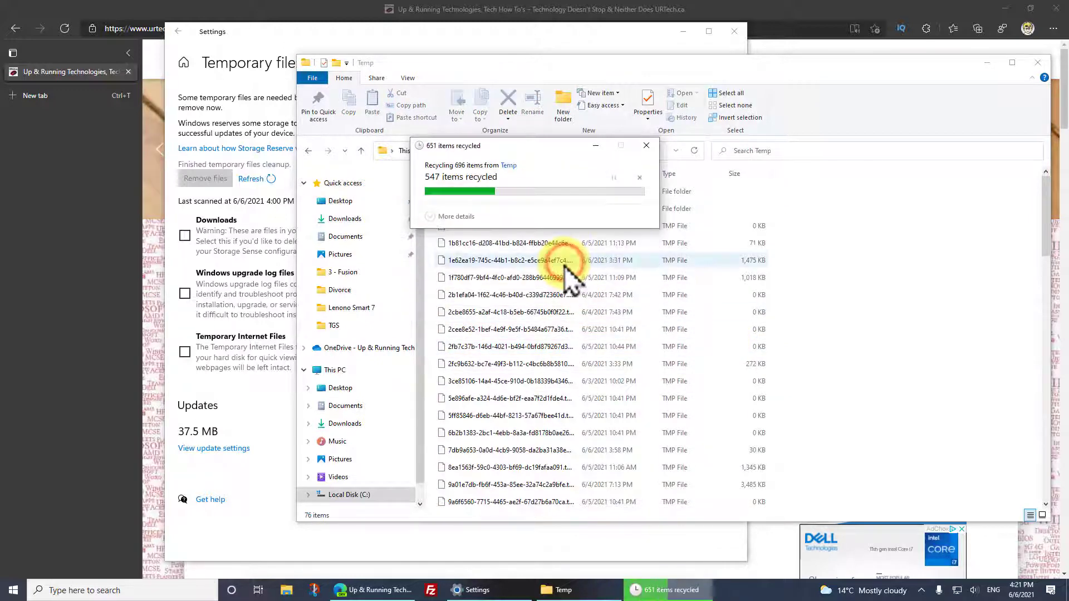
pyautogui.click(560, 242)
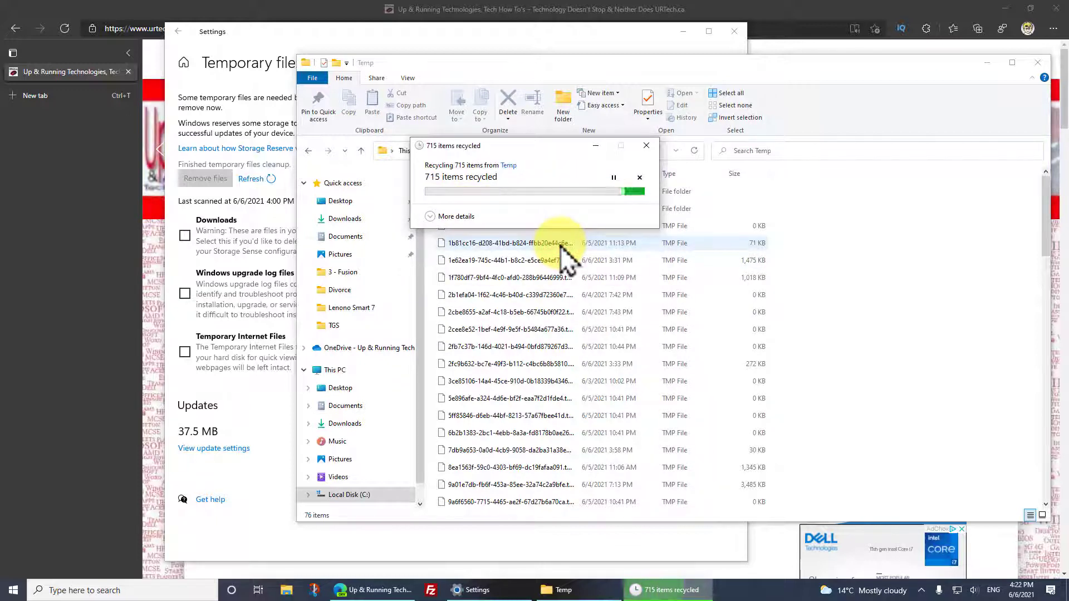
pyautogui.click(404, 151)
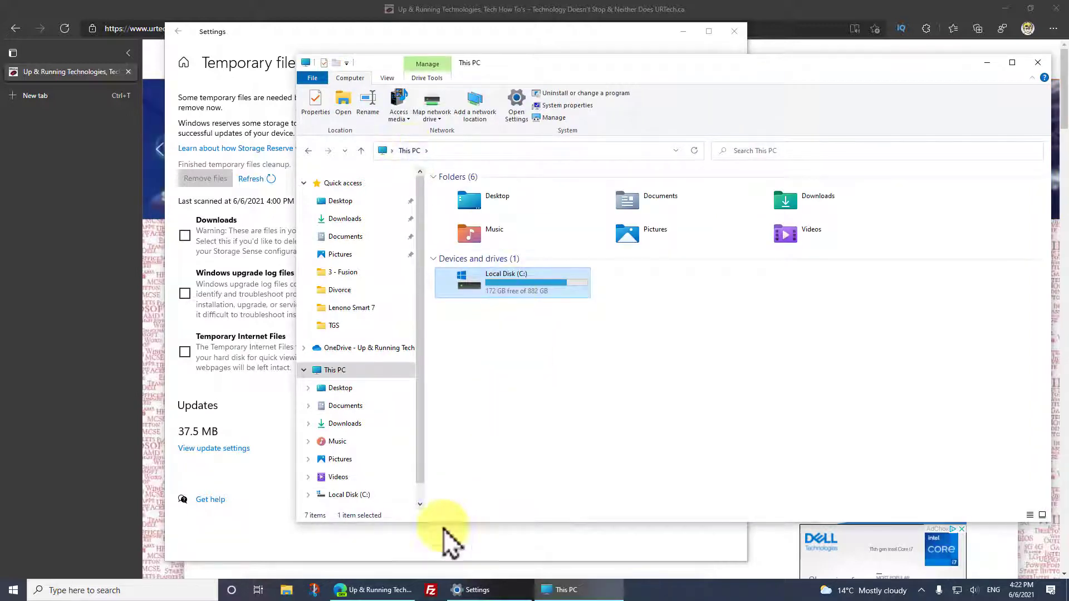
# Uncover the desktop by shrinking the browser window, permanently empty the Recycle Bin, and recheck drive C's free space in This PC.
pyautogui.click(235, 14)
pyautogui.doubleClick(235, 17)
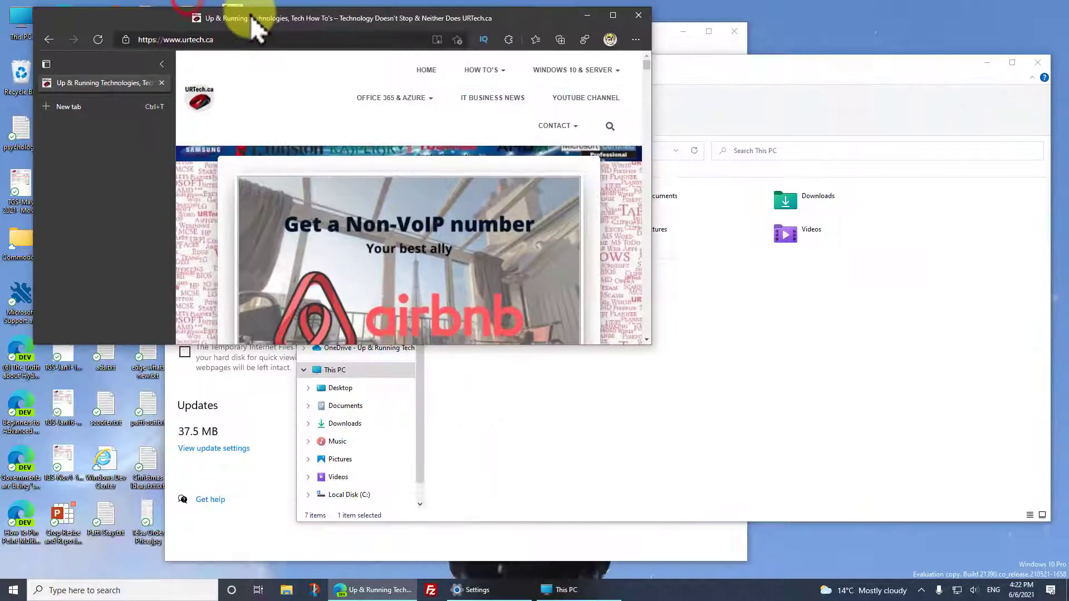
pyautogui.click(19, 75)
pyautogui.rightClick(20, 78)
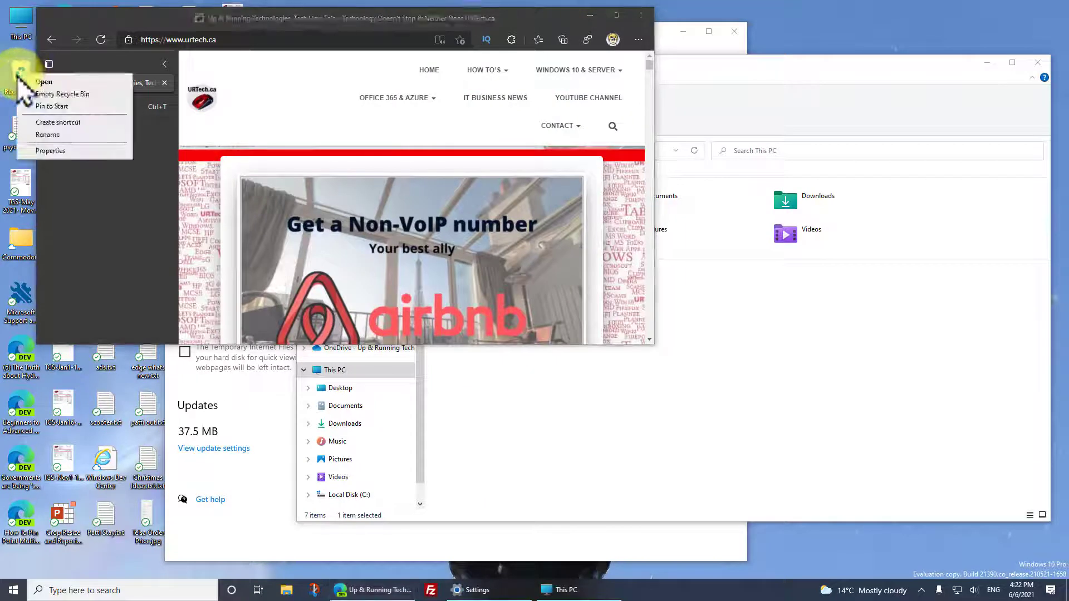
pyautogui.click(50, 97)
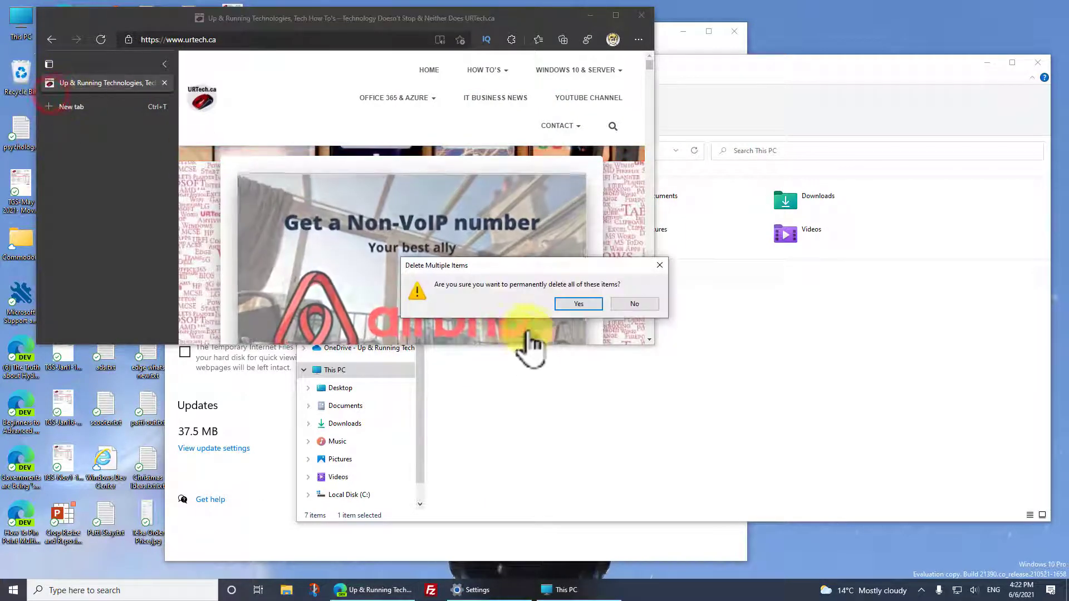
pyautogui.click(574, 301)
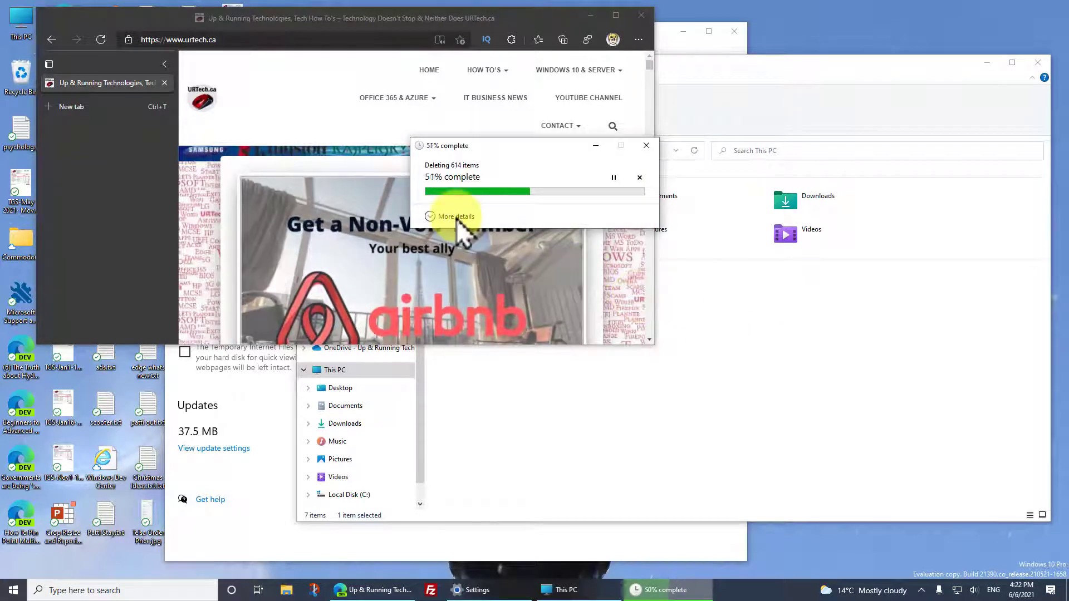
pyautogui.click(454, 217)
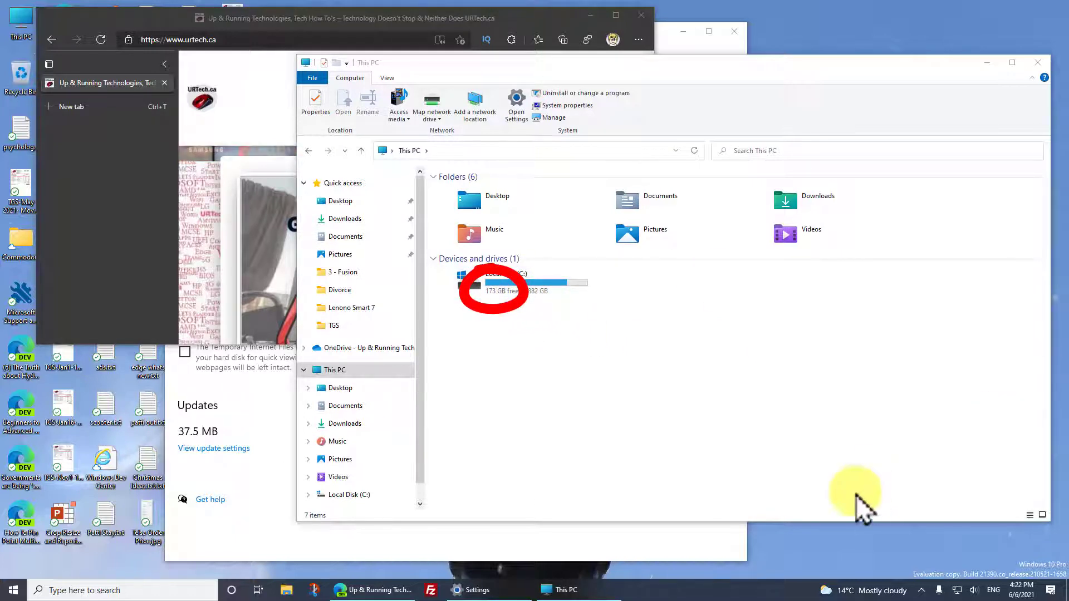
pyautogui.click(804, 370)
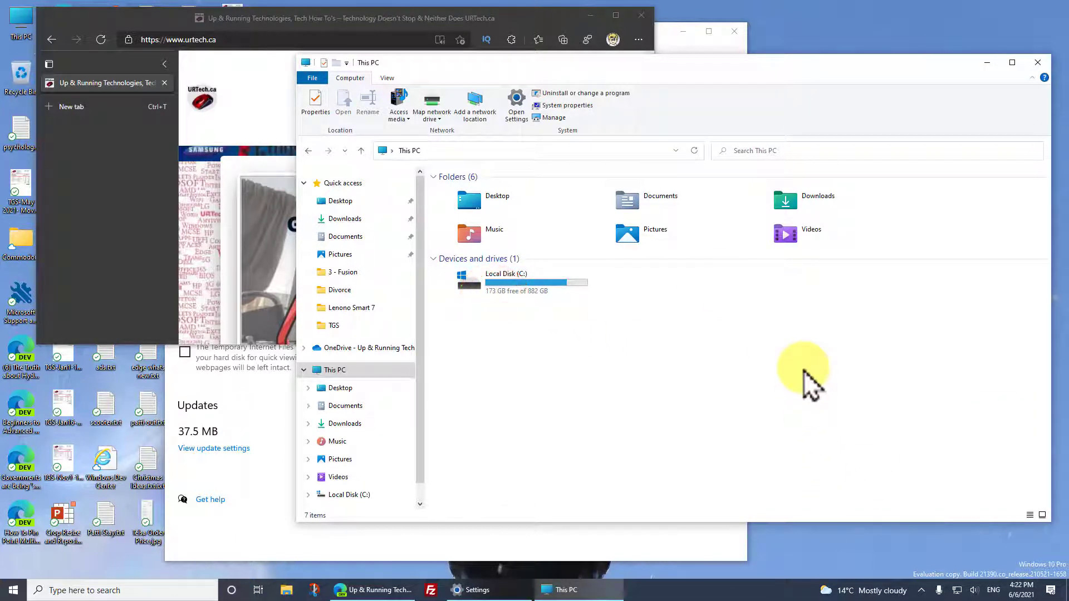